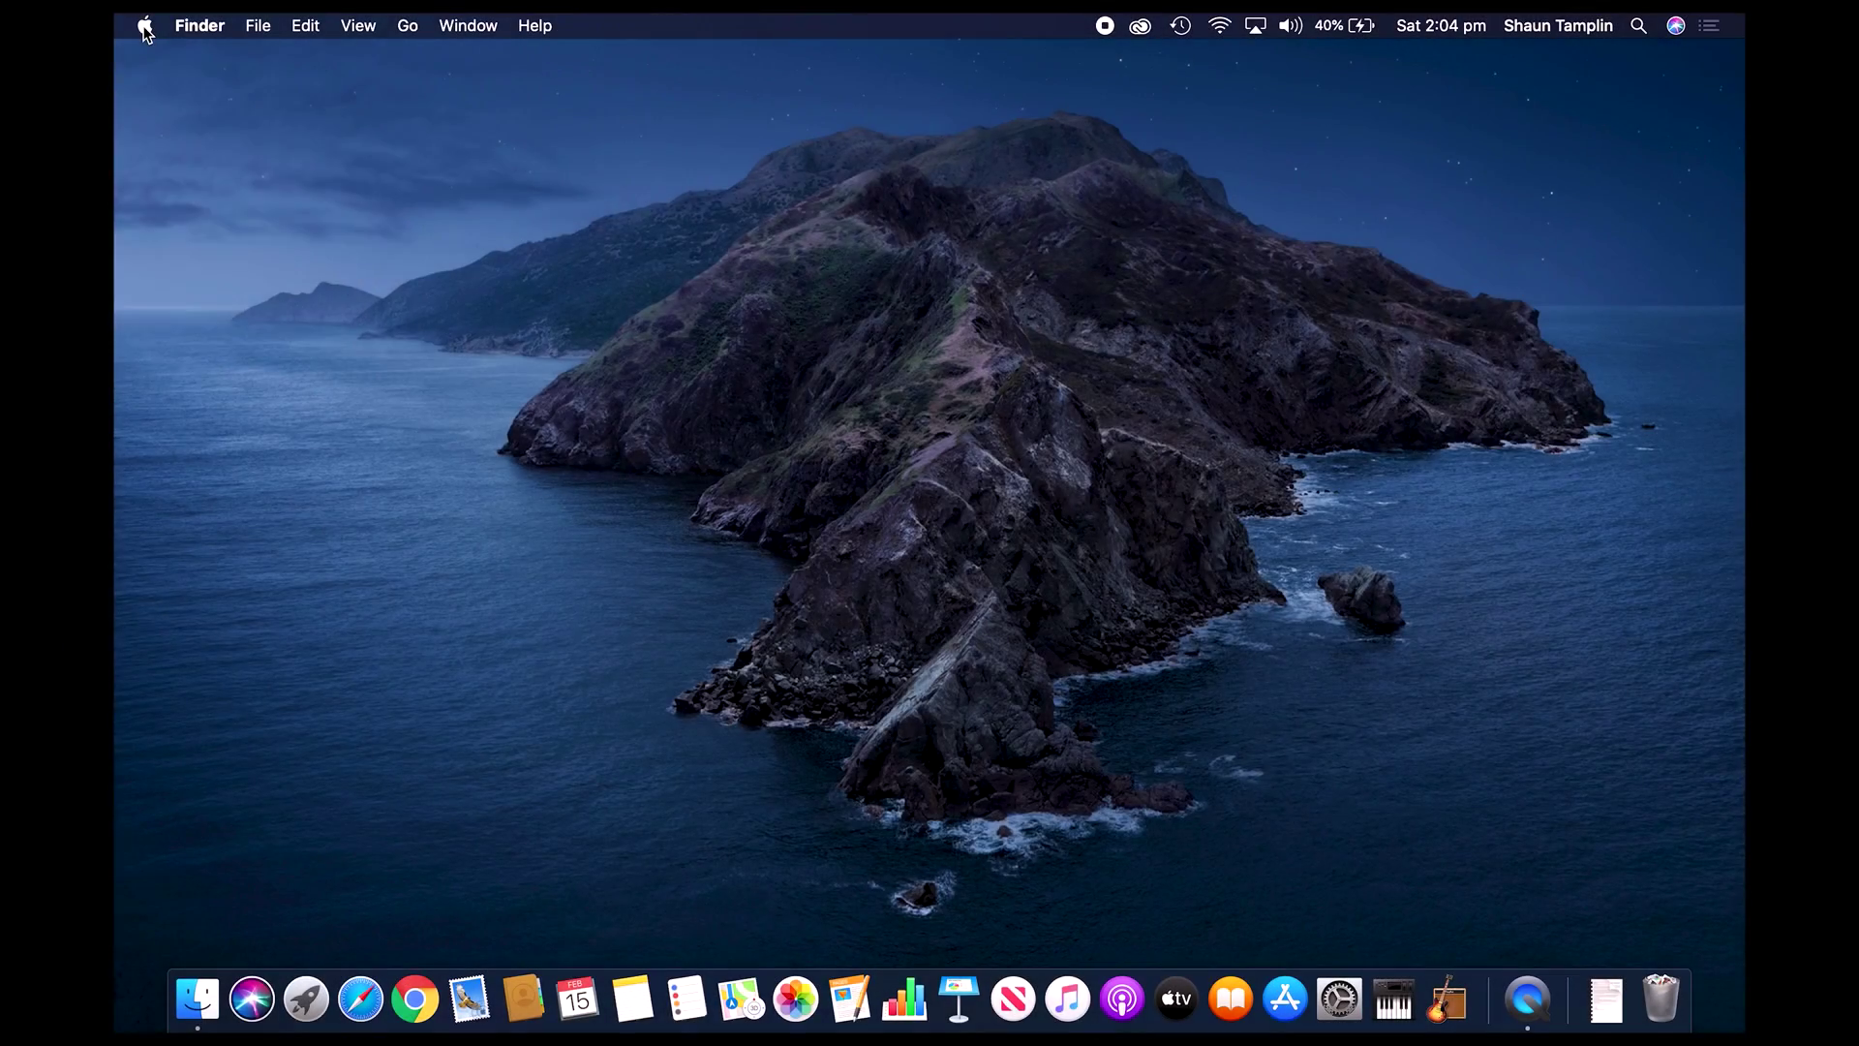
Check the macOS version in About This Mac, then close the overview.
left_click(143, 25)
left_click(157, 53)
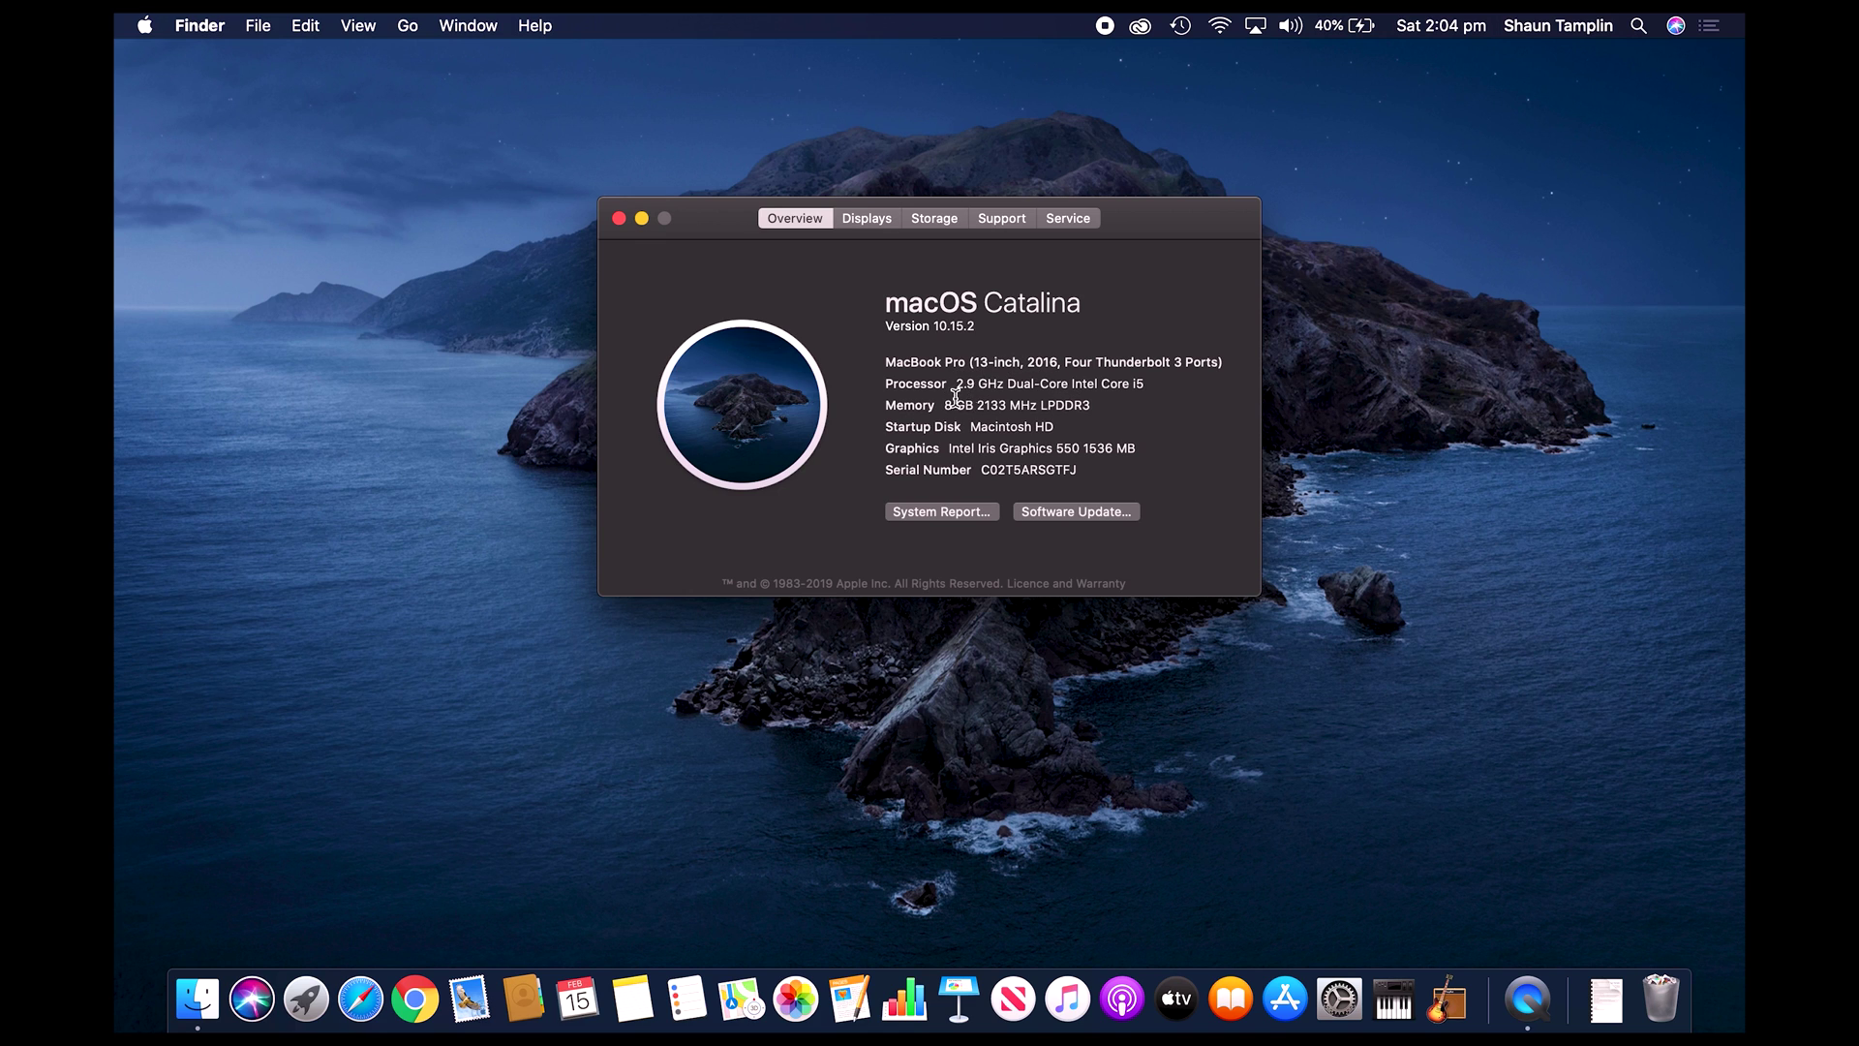
left_click(619, 219)
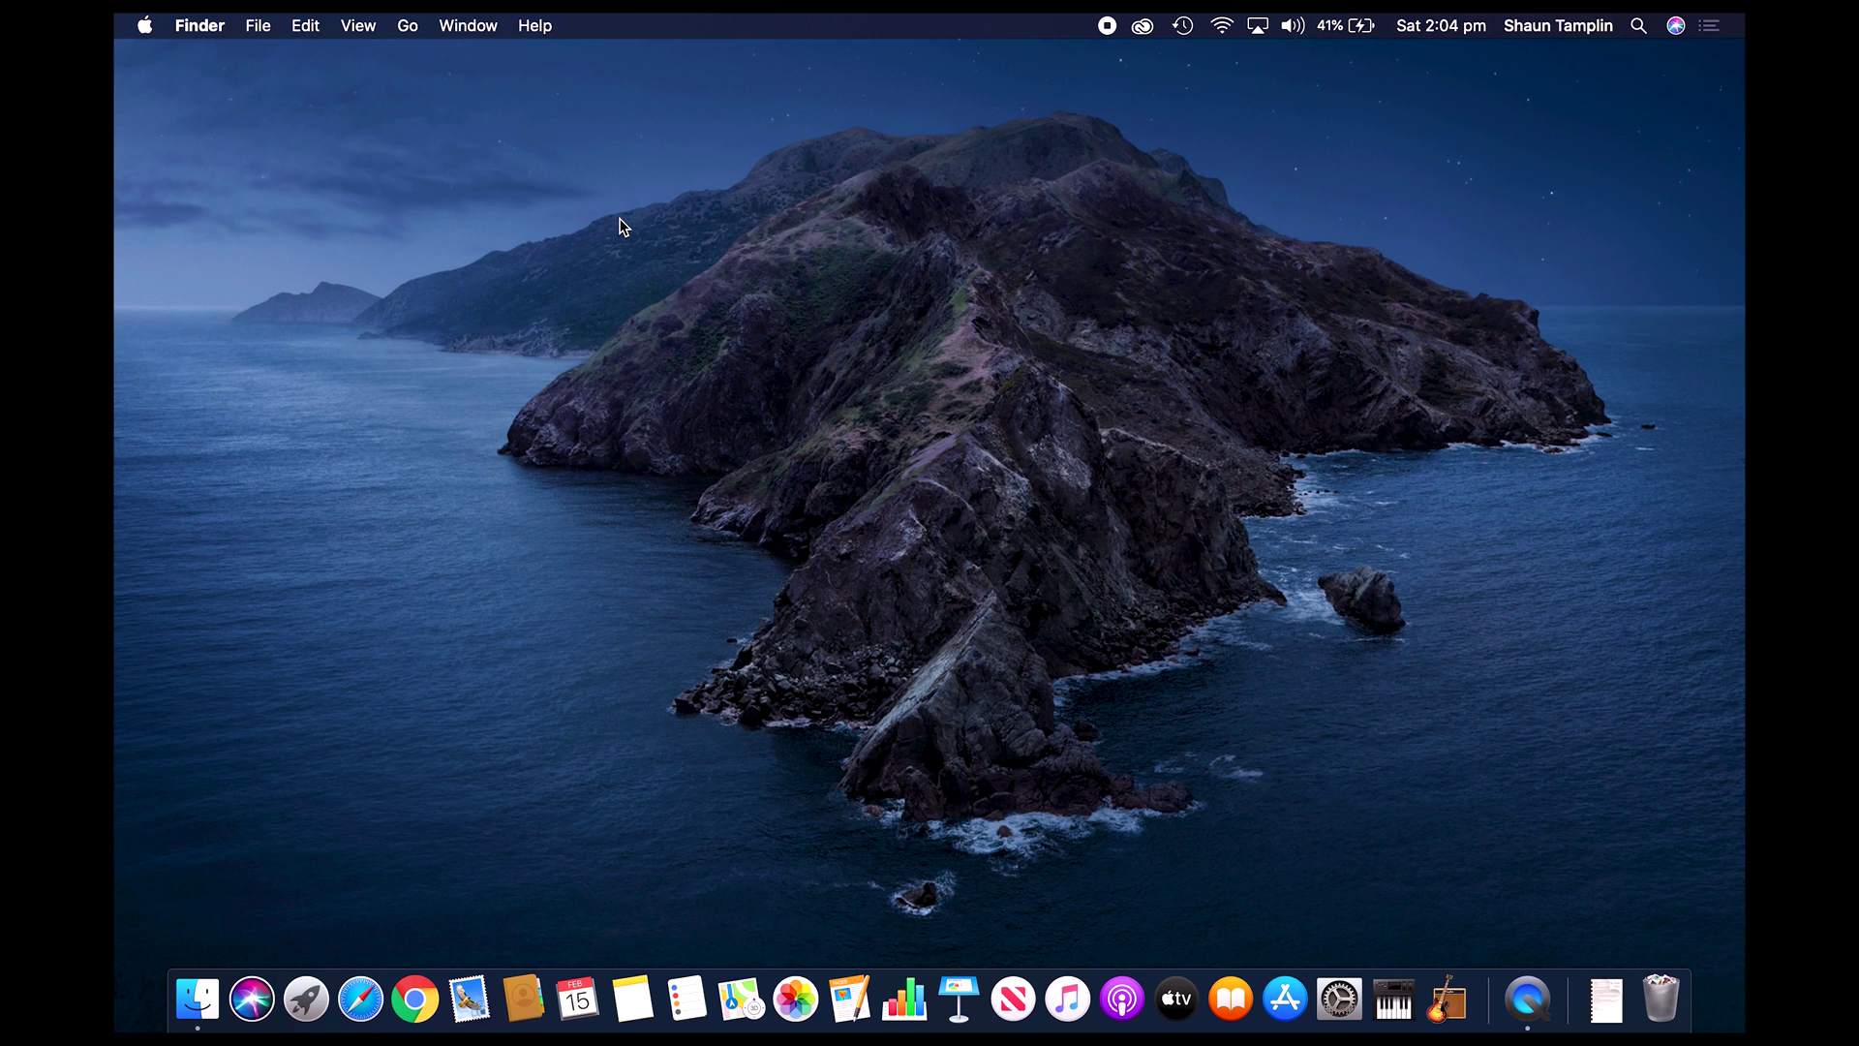
Search Spotlight for 'midi' and launch Audio MIDI Setup.
key("super+space")
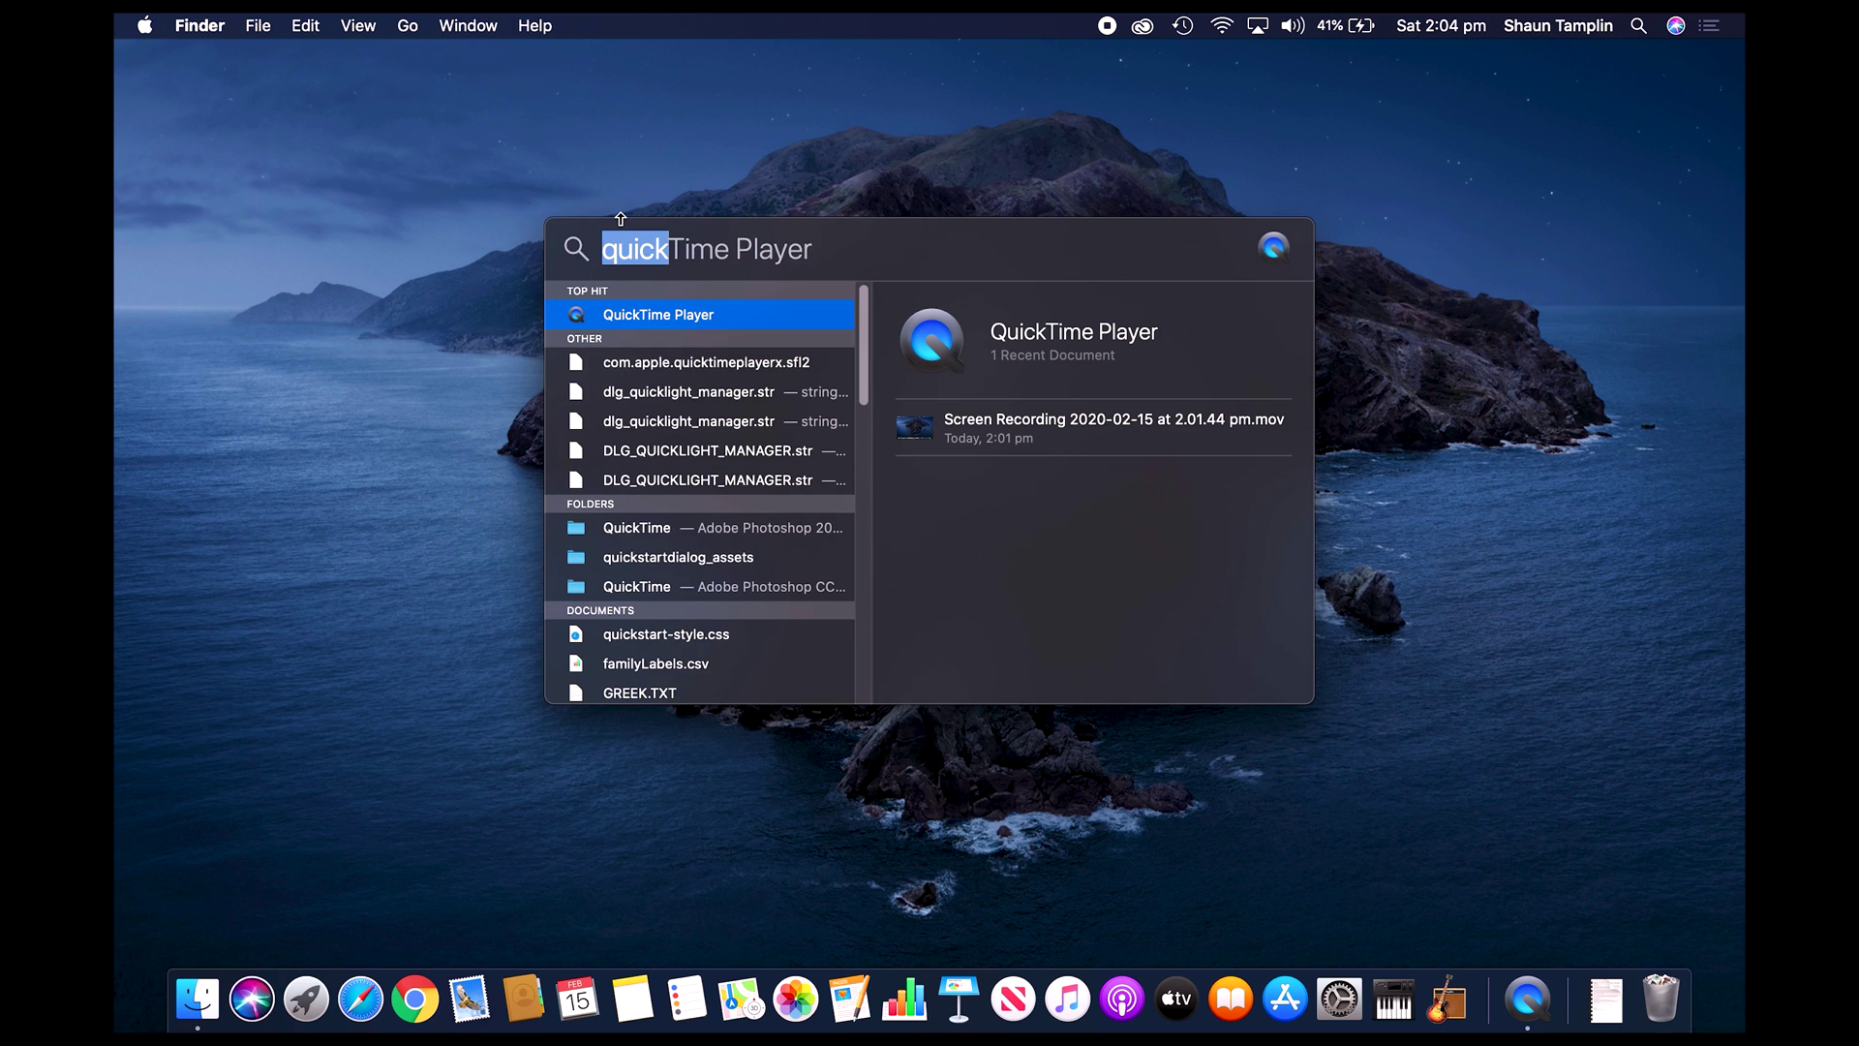
type("midi")
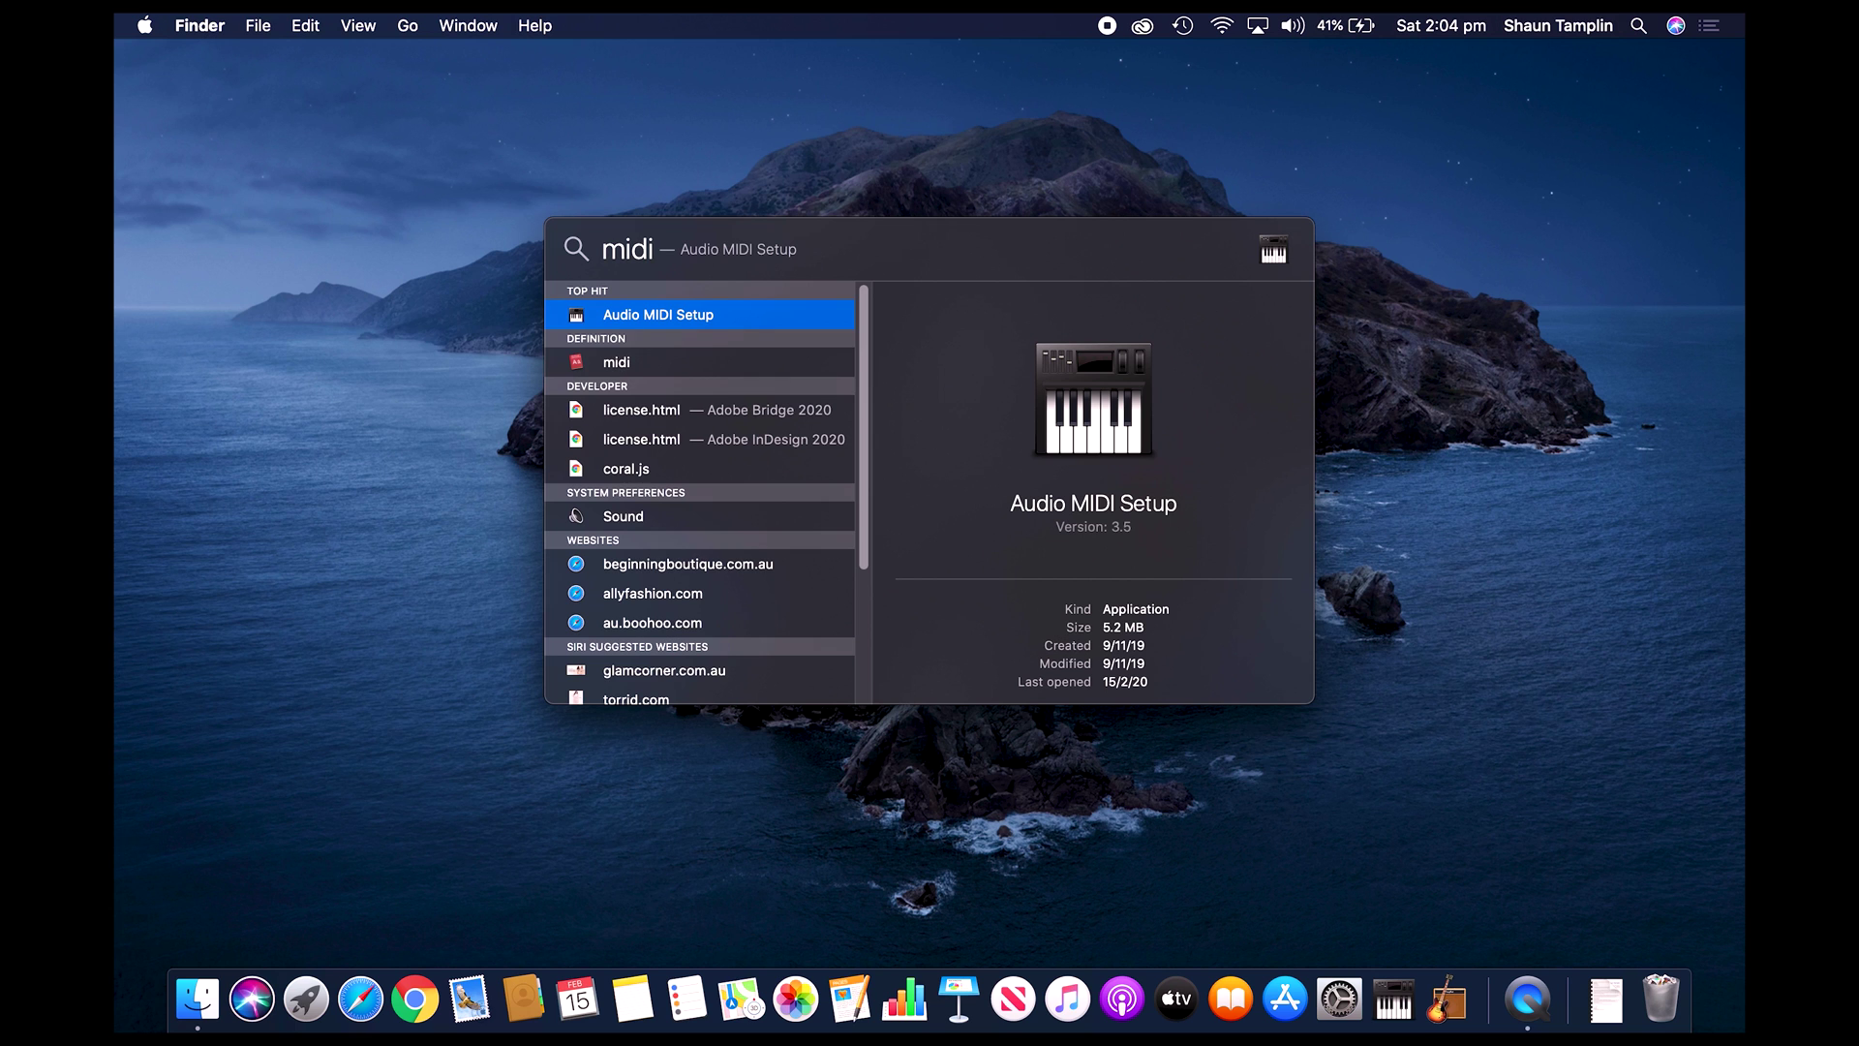
left_click(1639, 27)
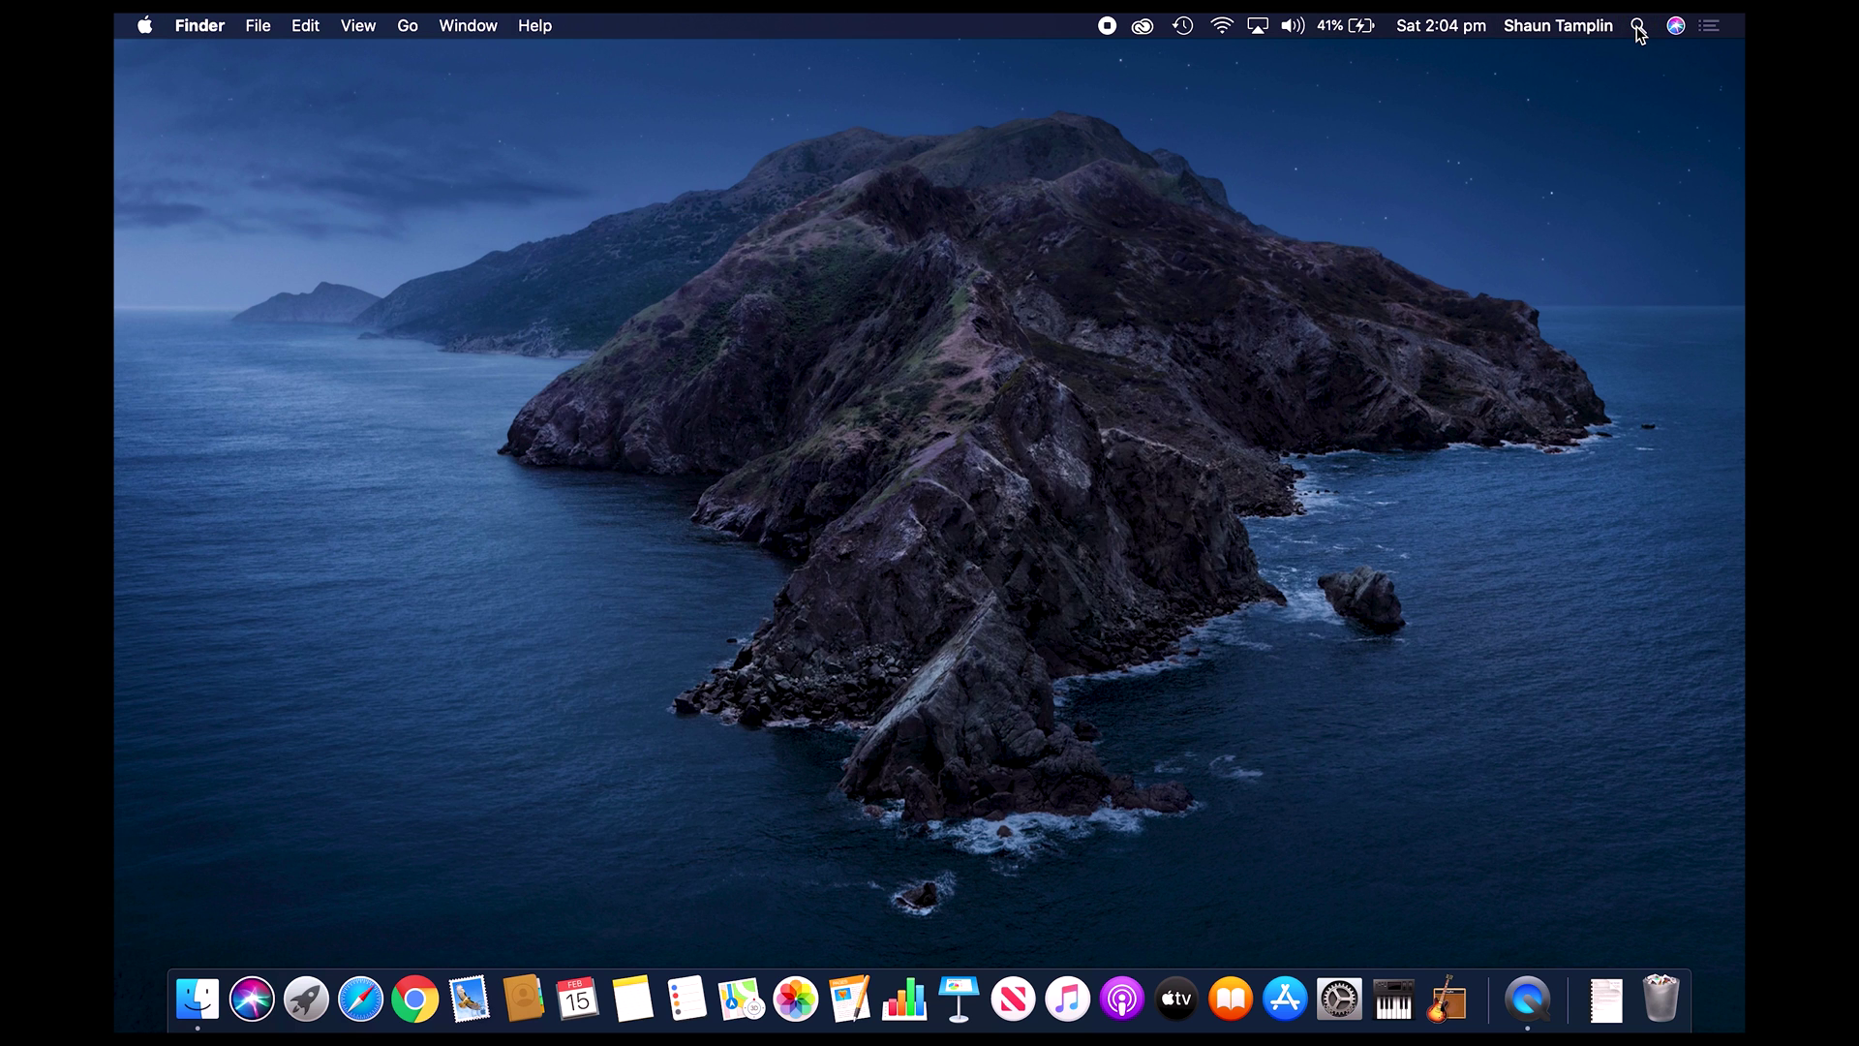
left_click(1639, 27)
type("midi")
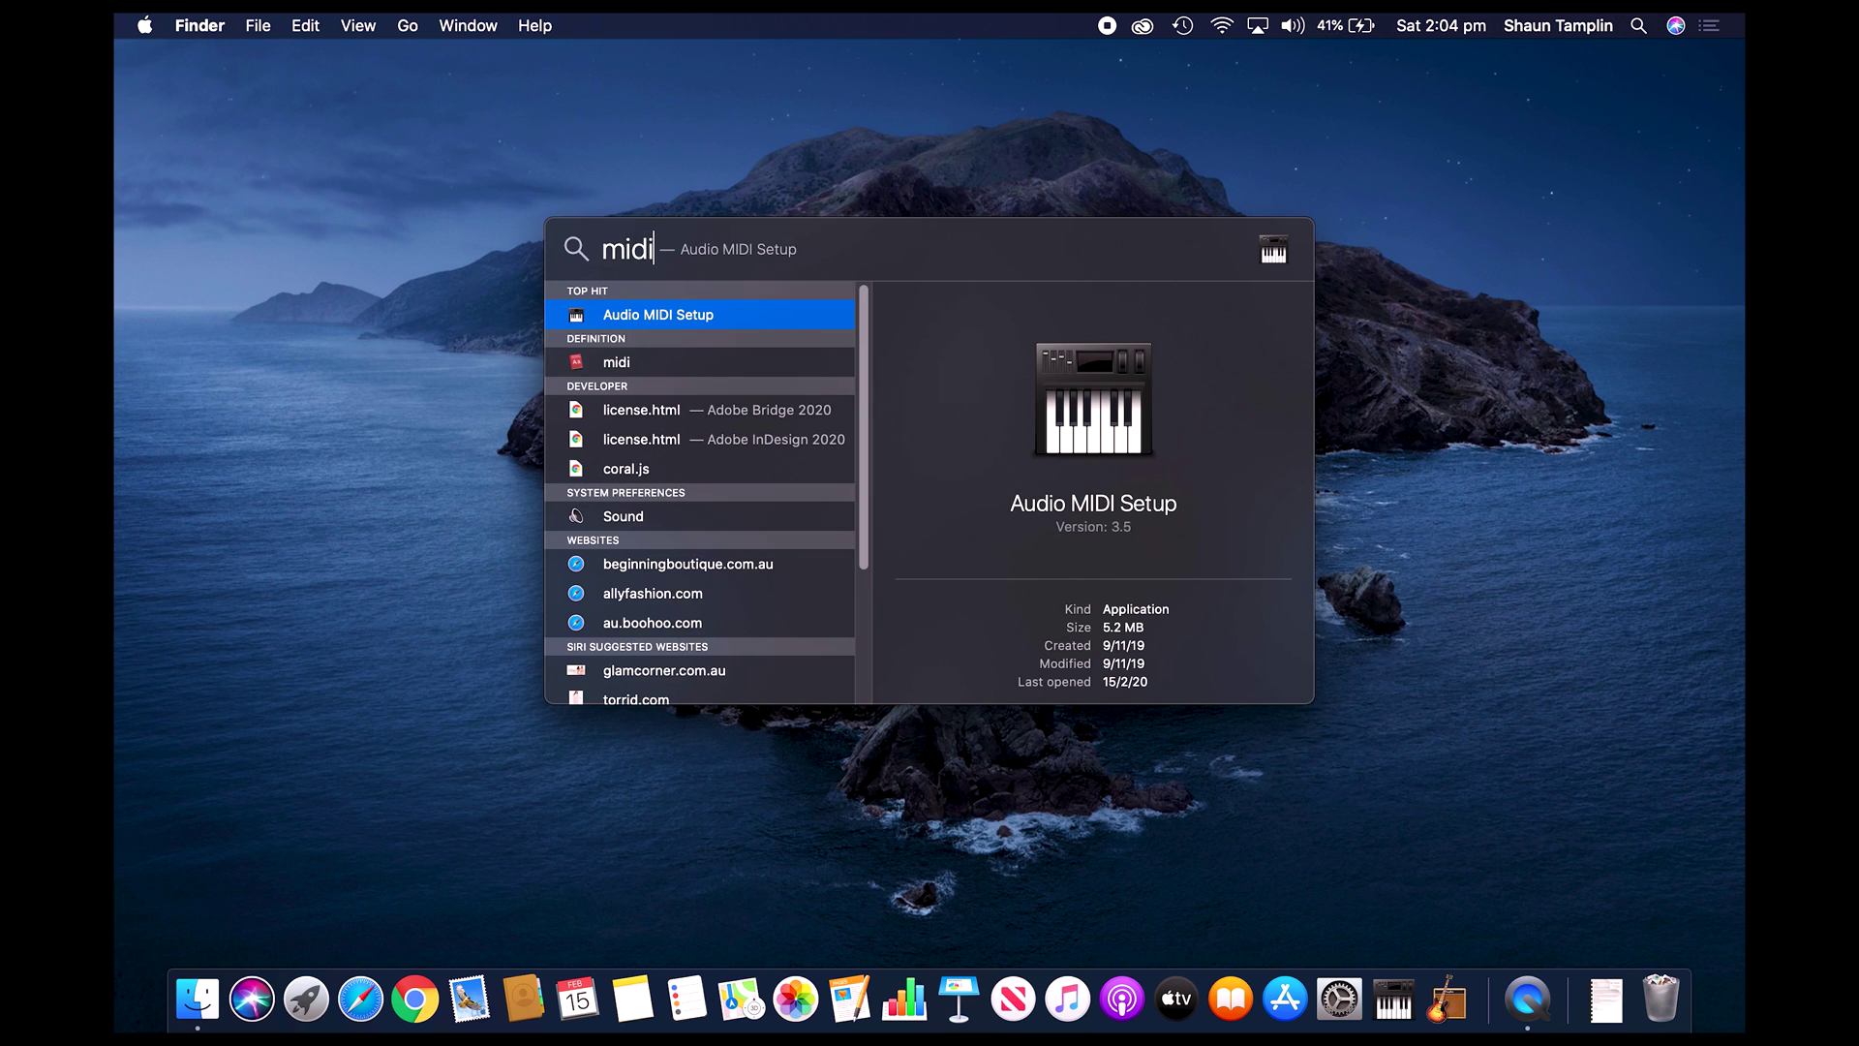
left_click(673, 323)
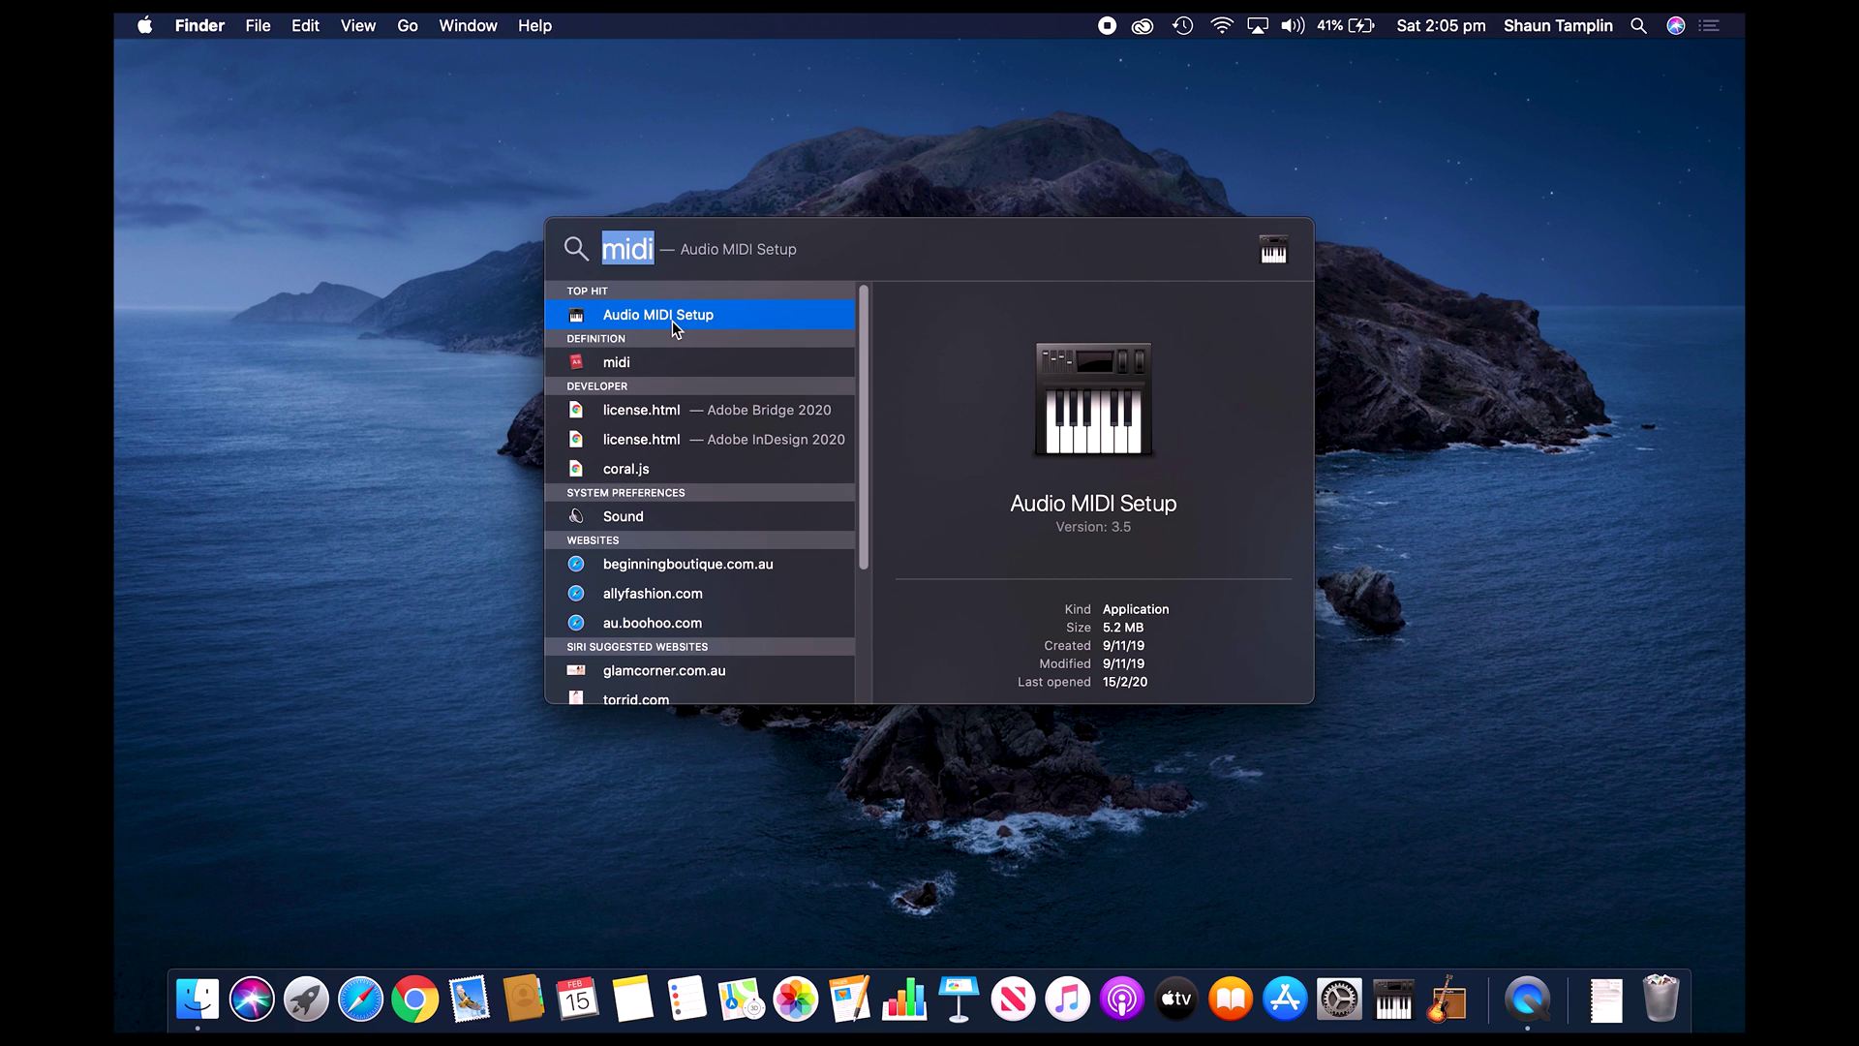
Set the Thronmax MDrill Zero 1 input format to 2 ch 24-bit Integer 48.0 kHz.
double_click(672, 321)
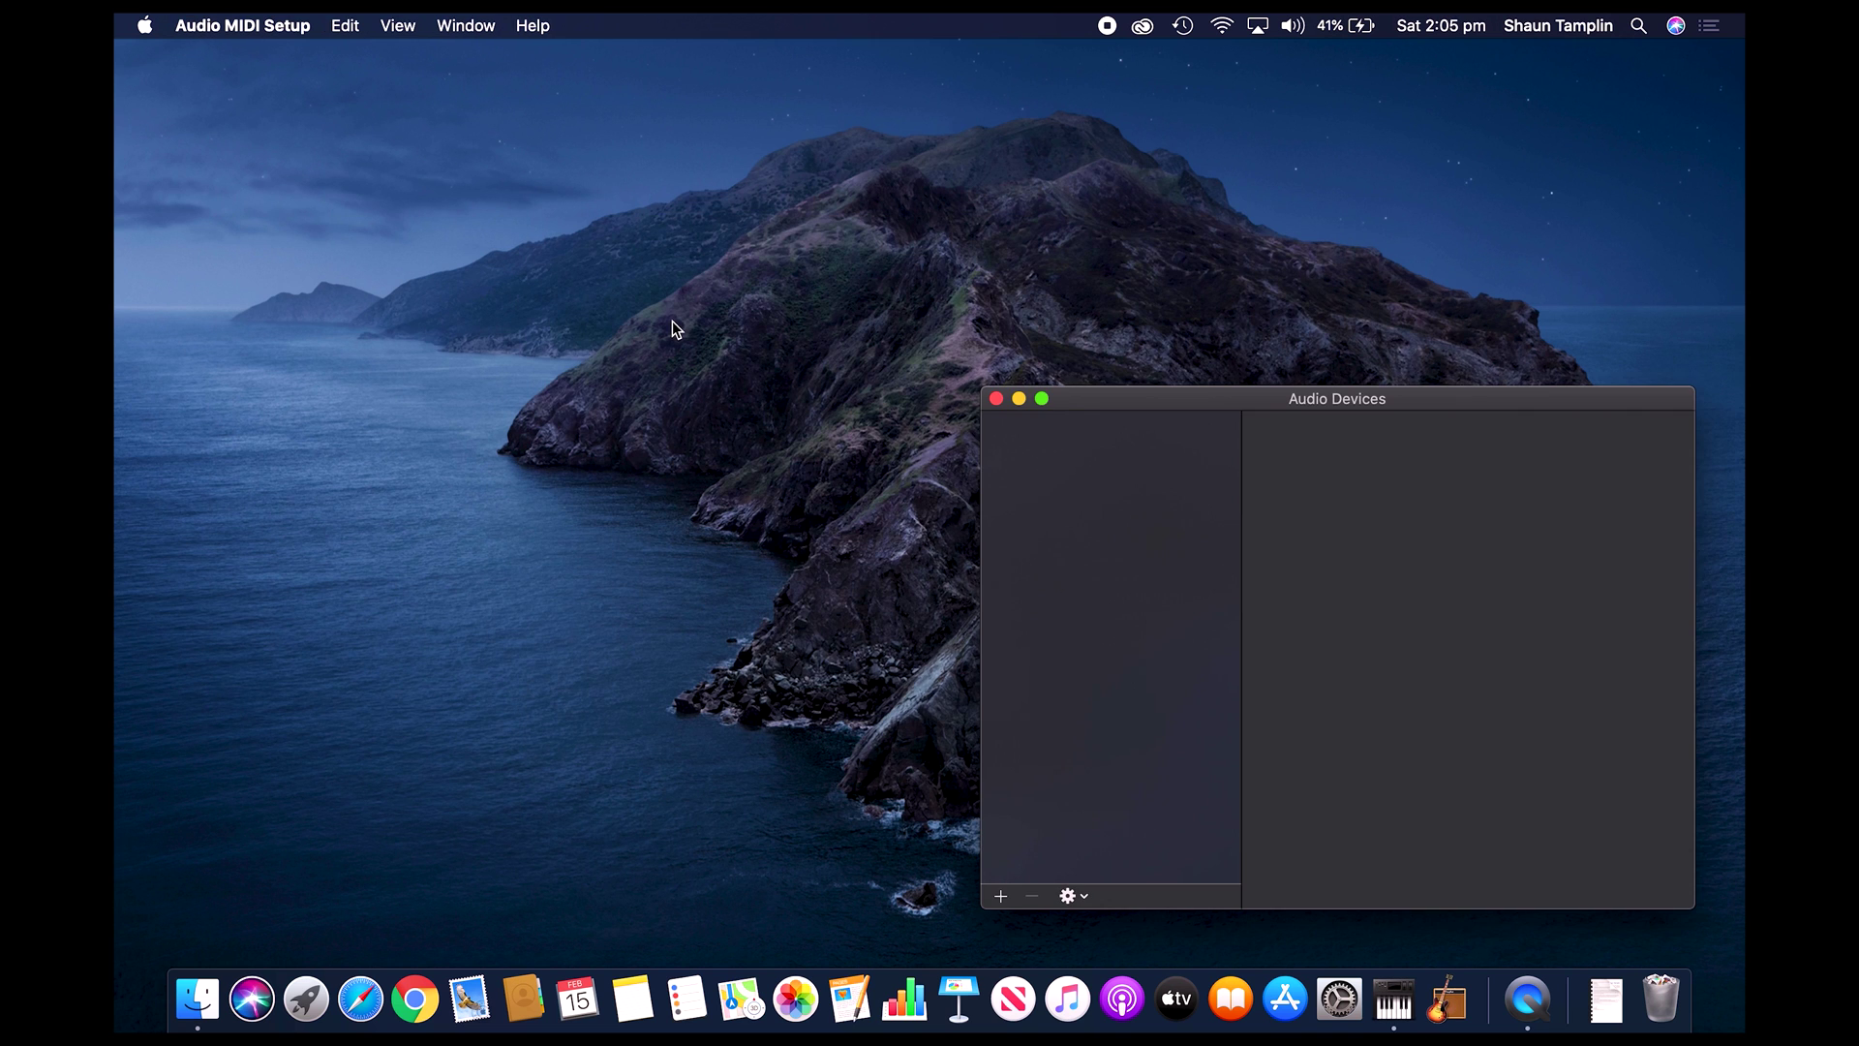
left_click_drag(1209, 410, 689, 204)
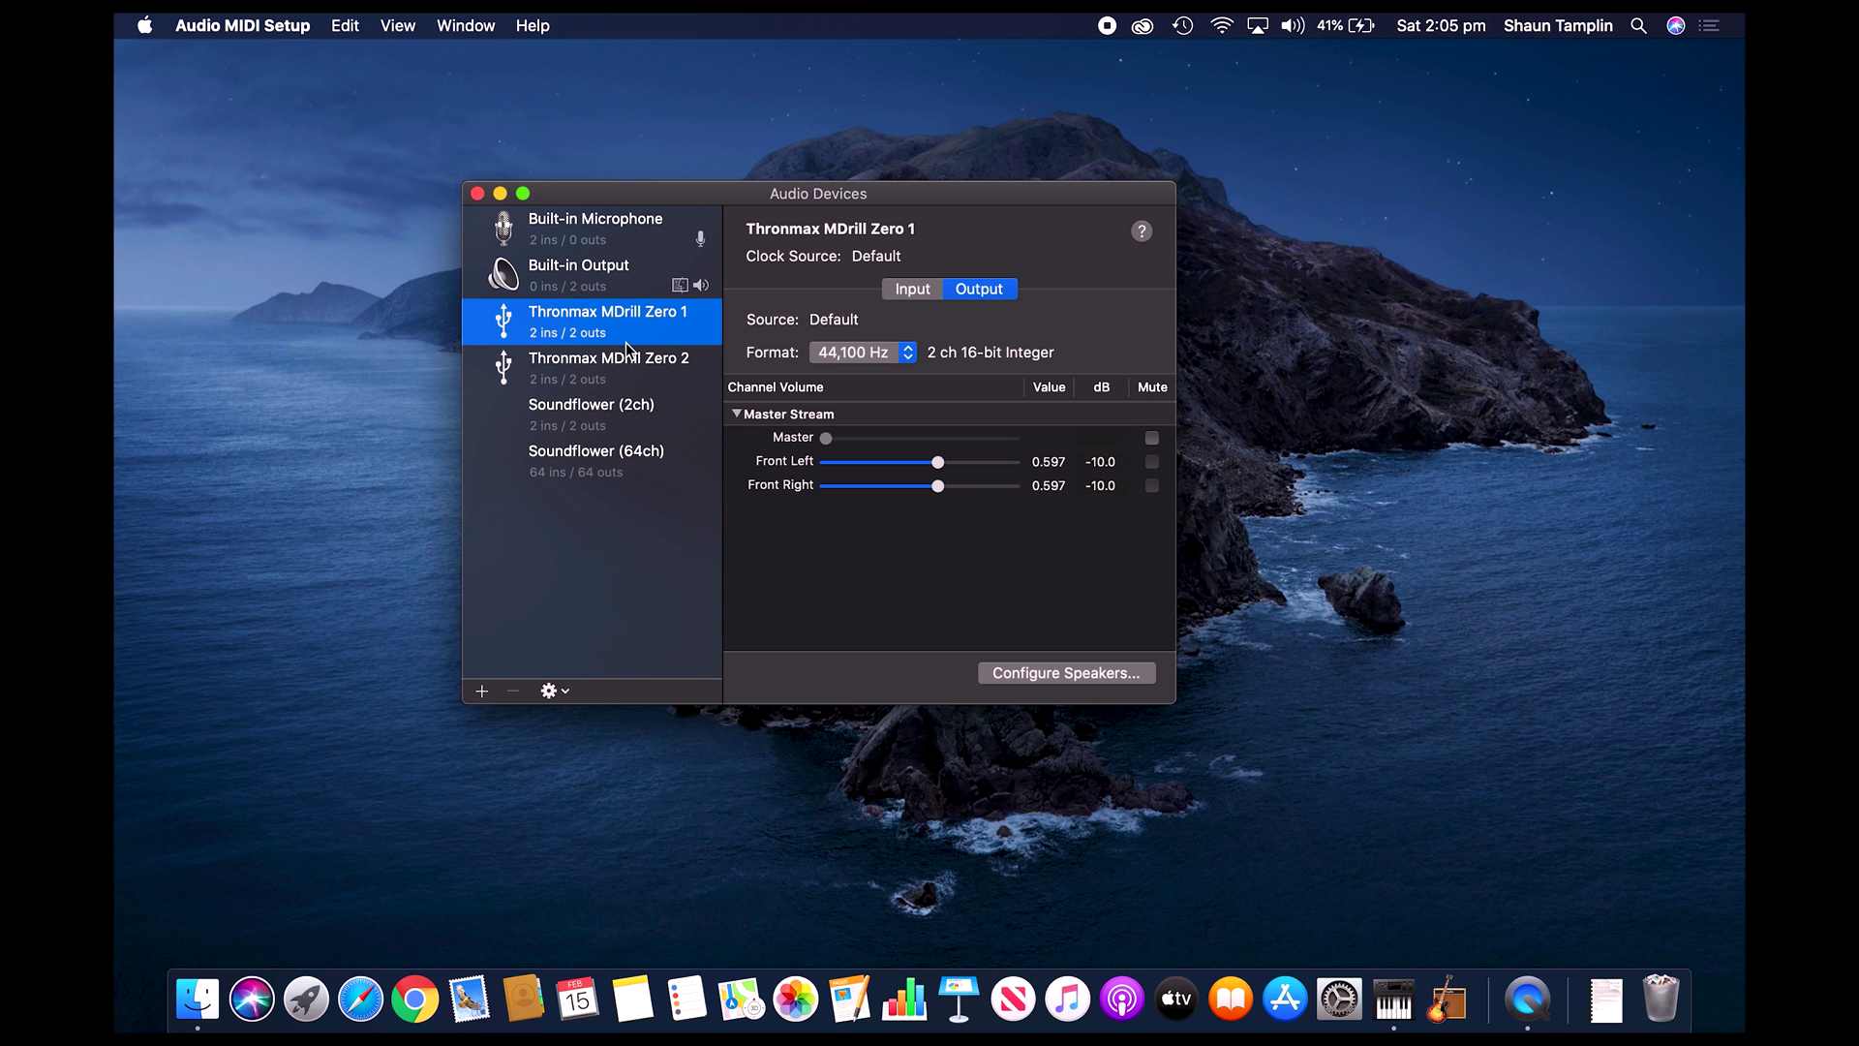
left_click(603, 377)
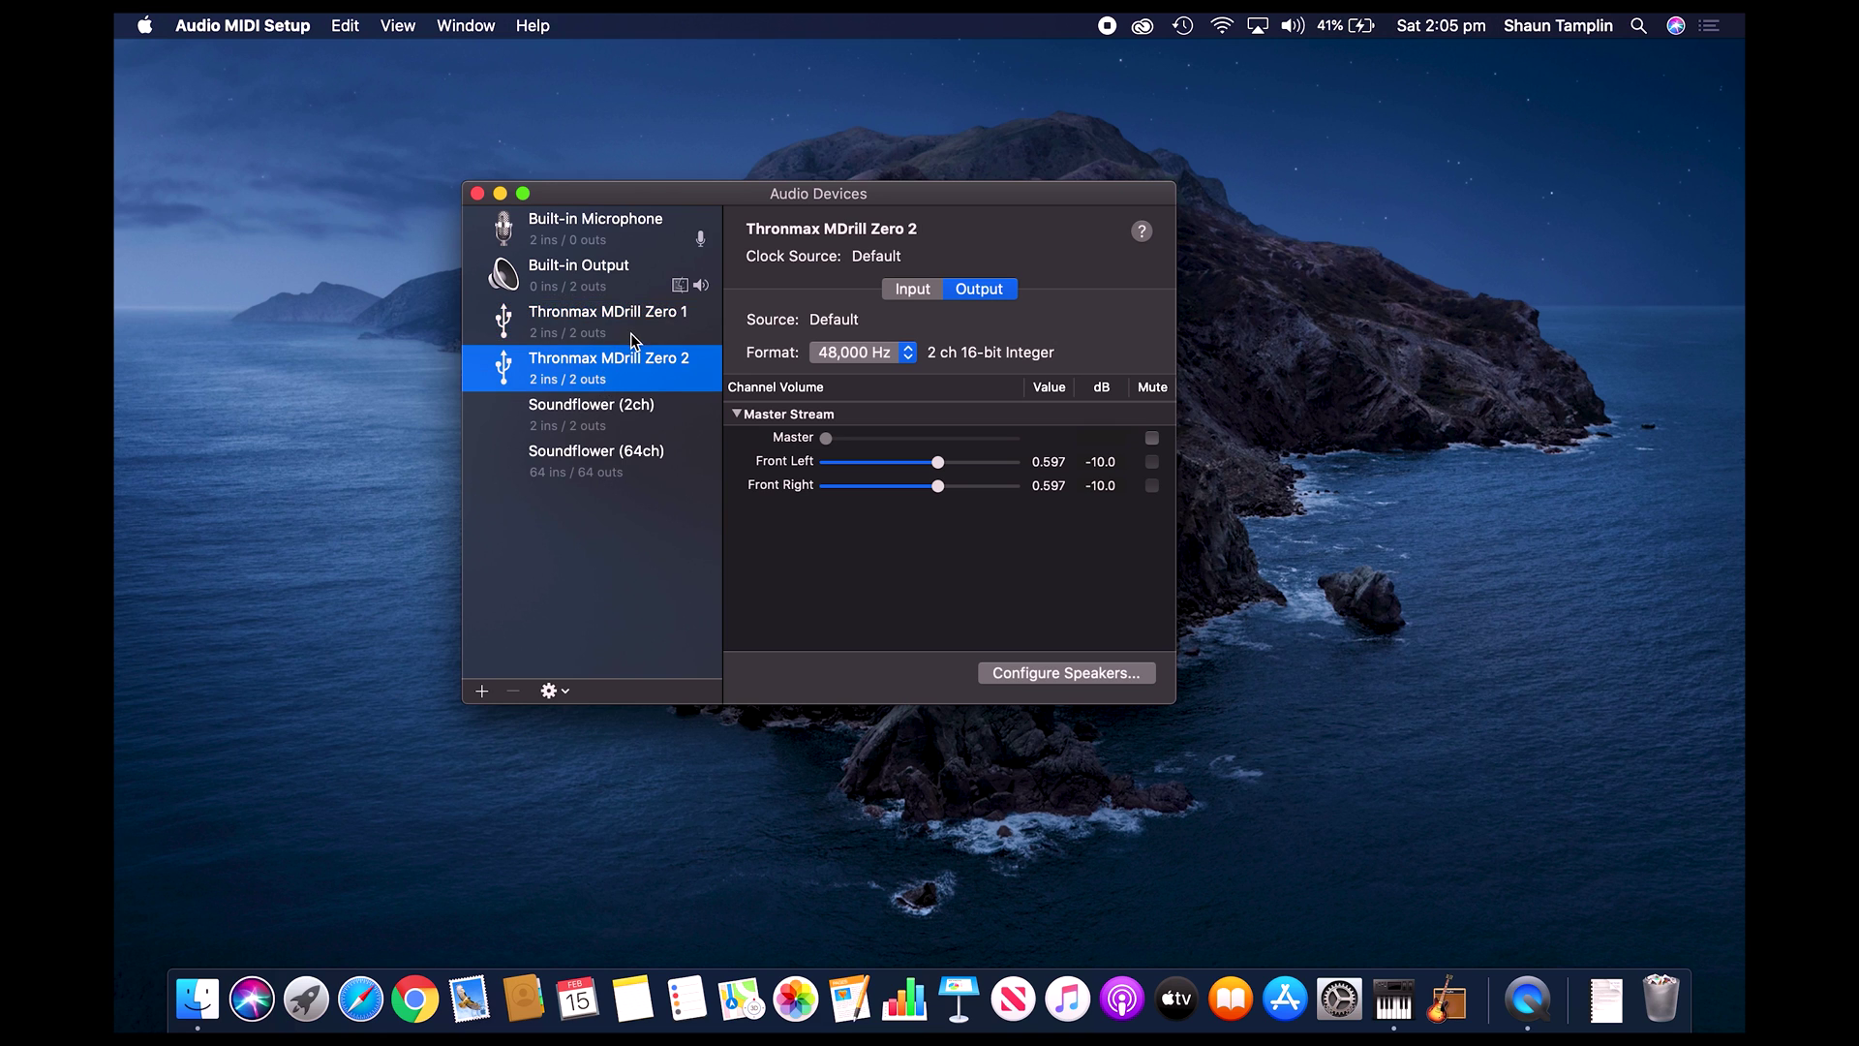
left_click(630, 338)
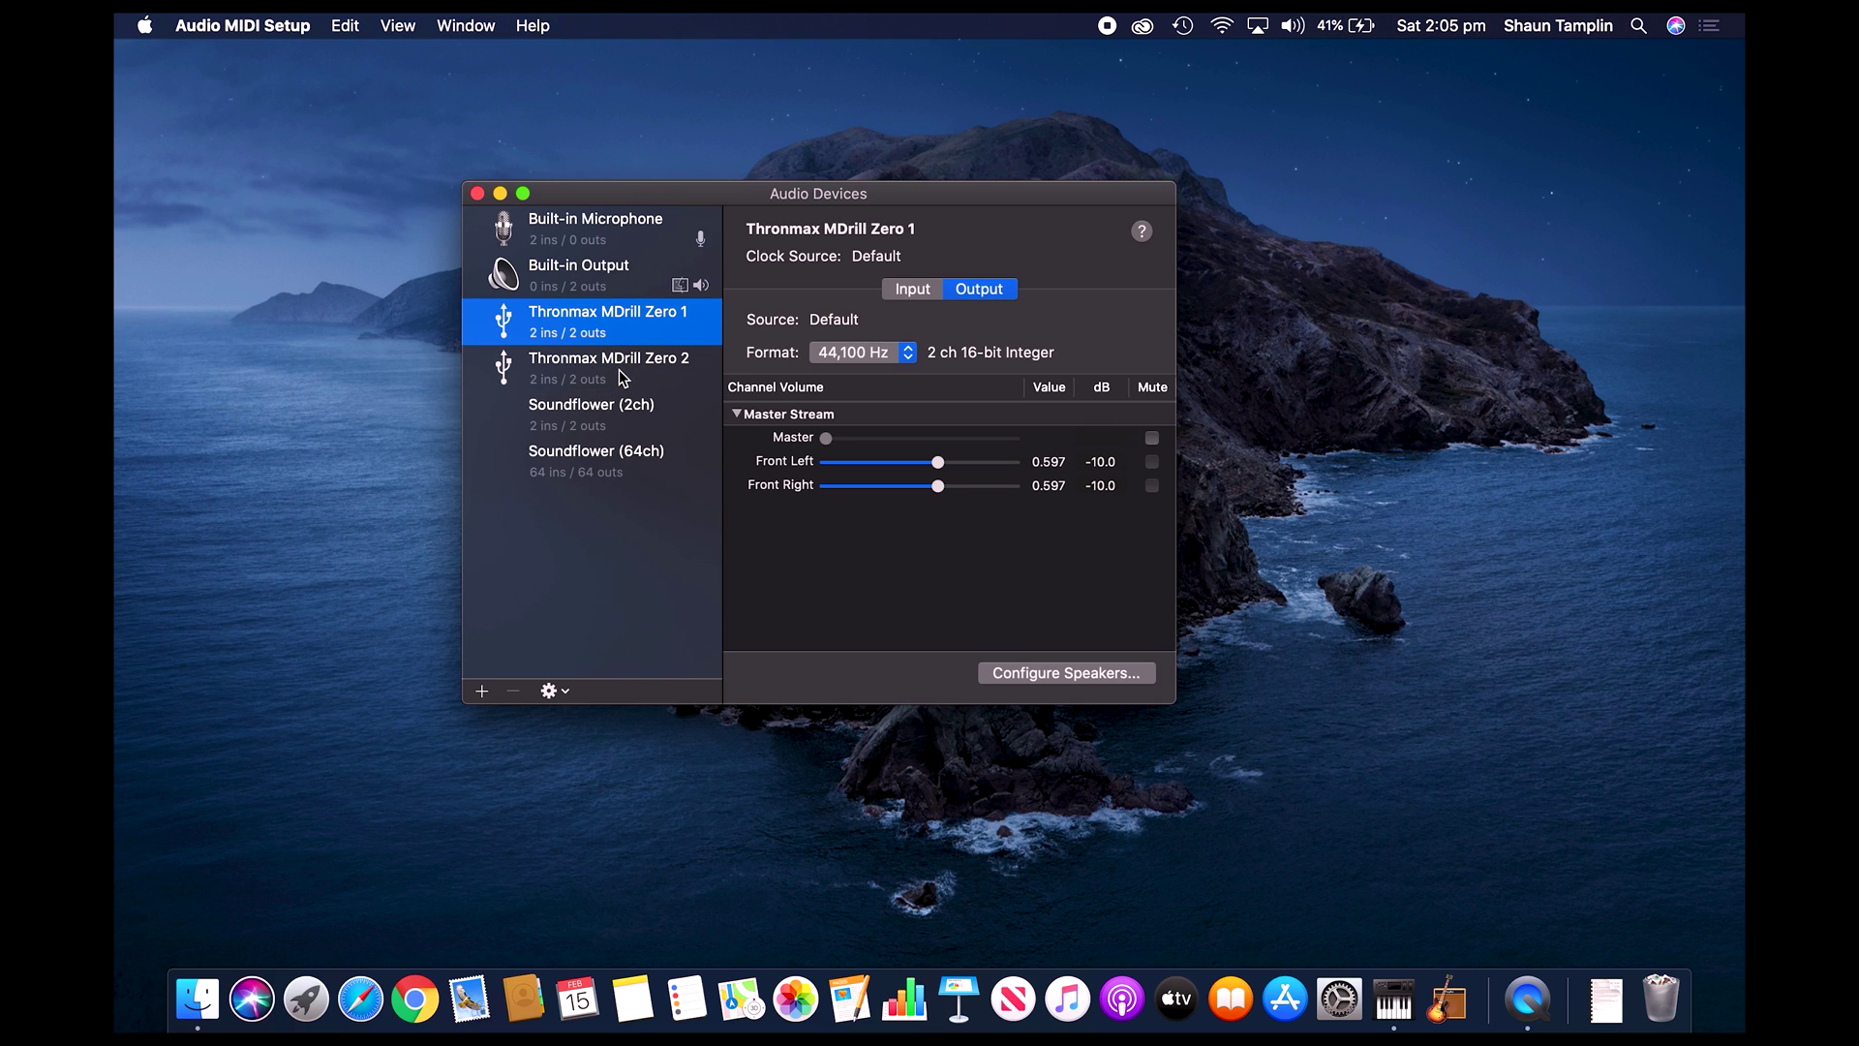
left_click(910, 289)
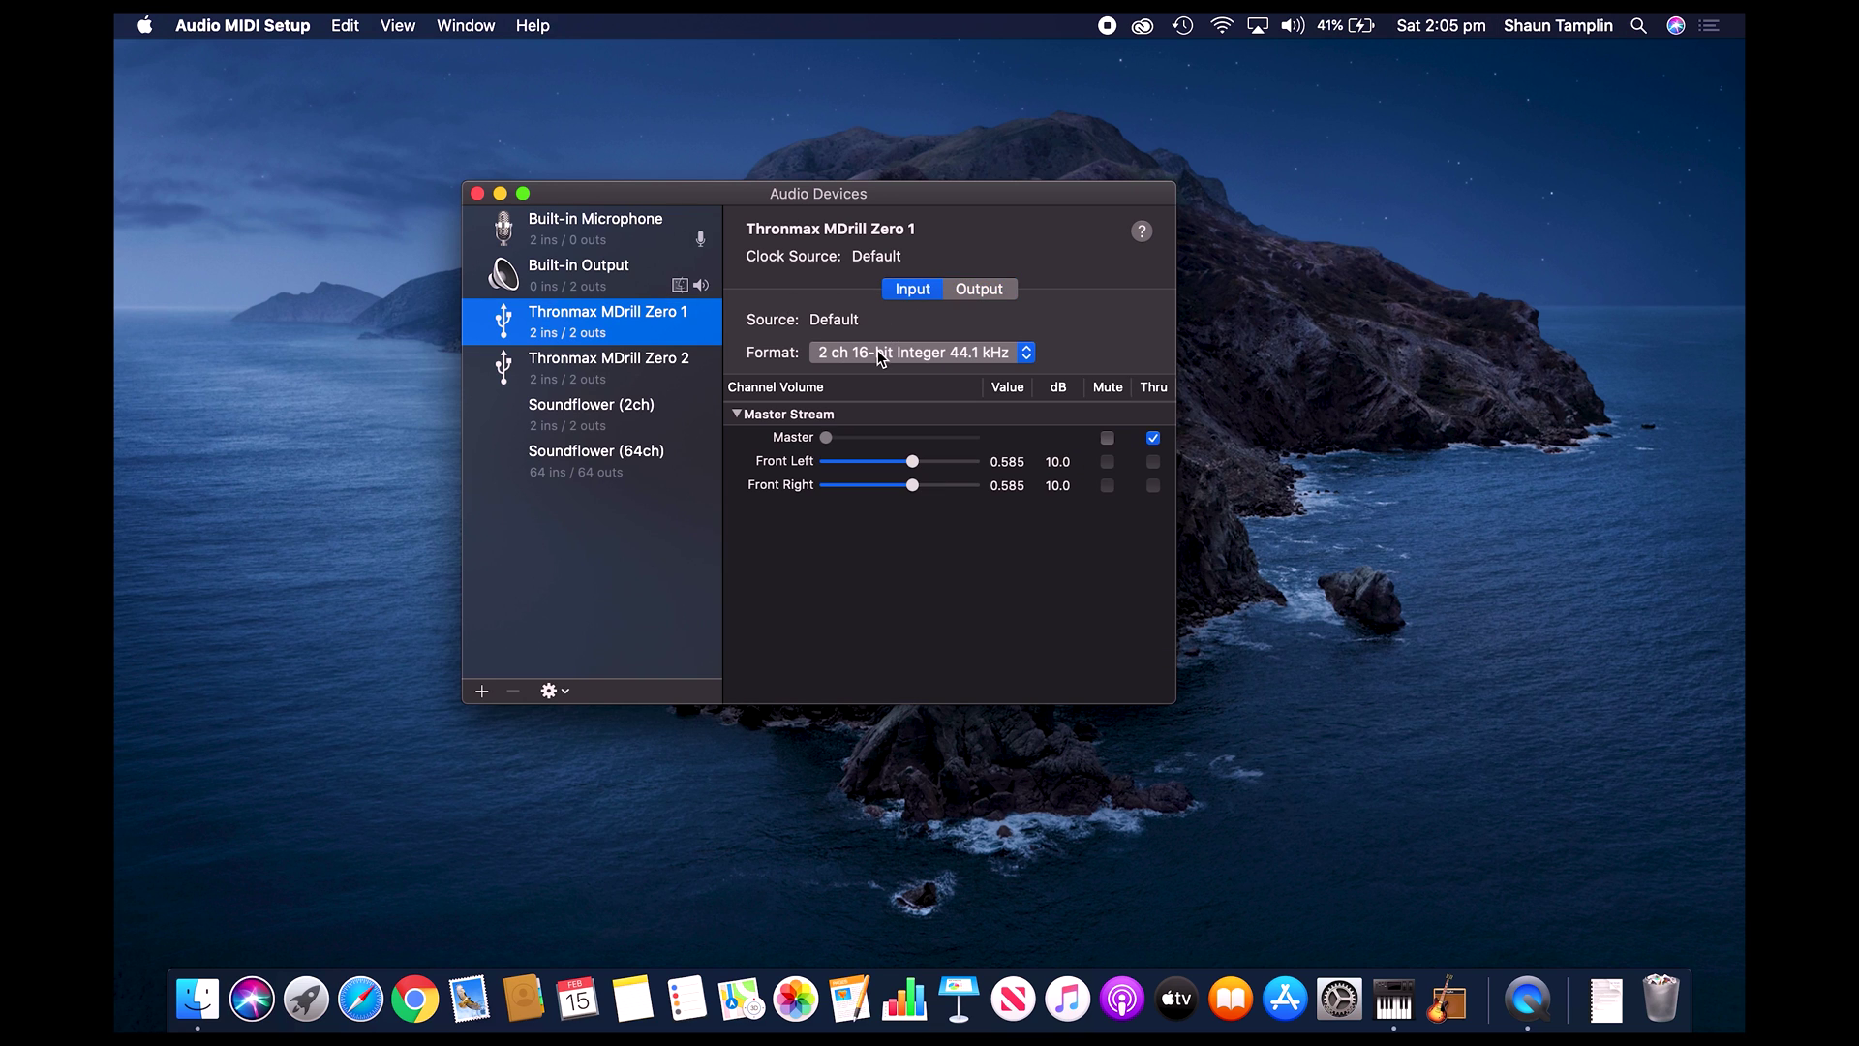
left_click(879, 353)
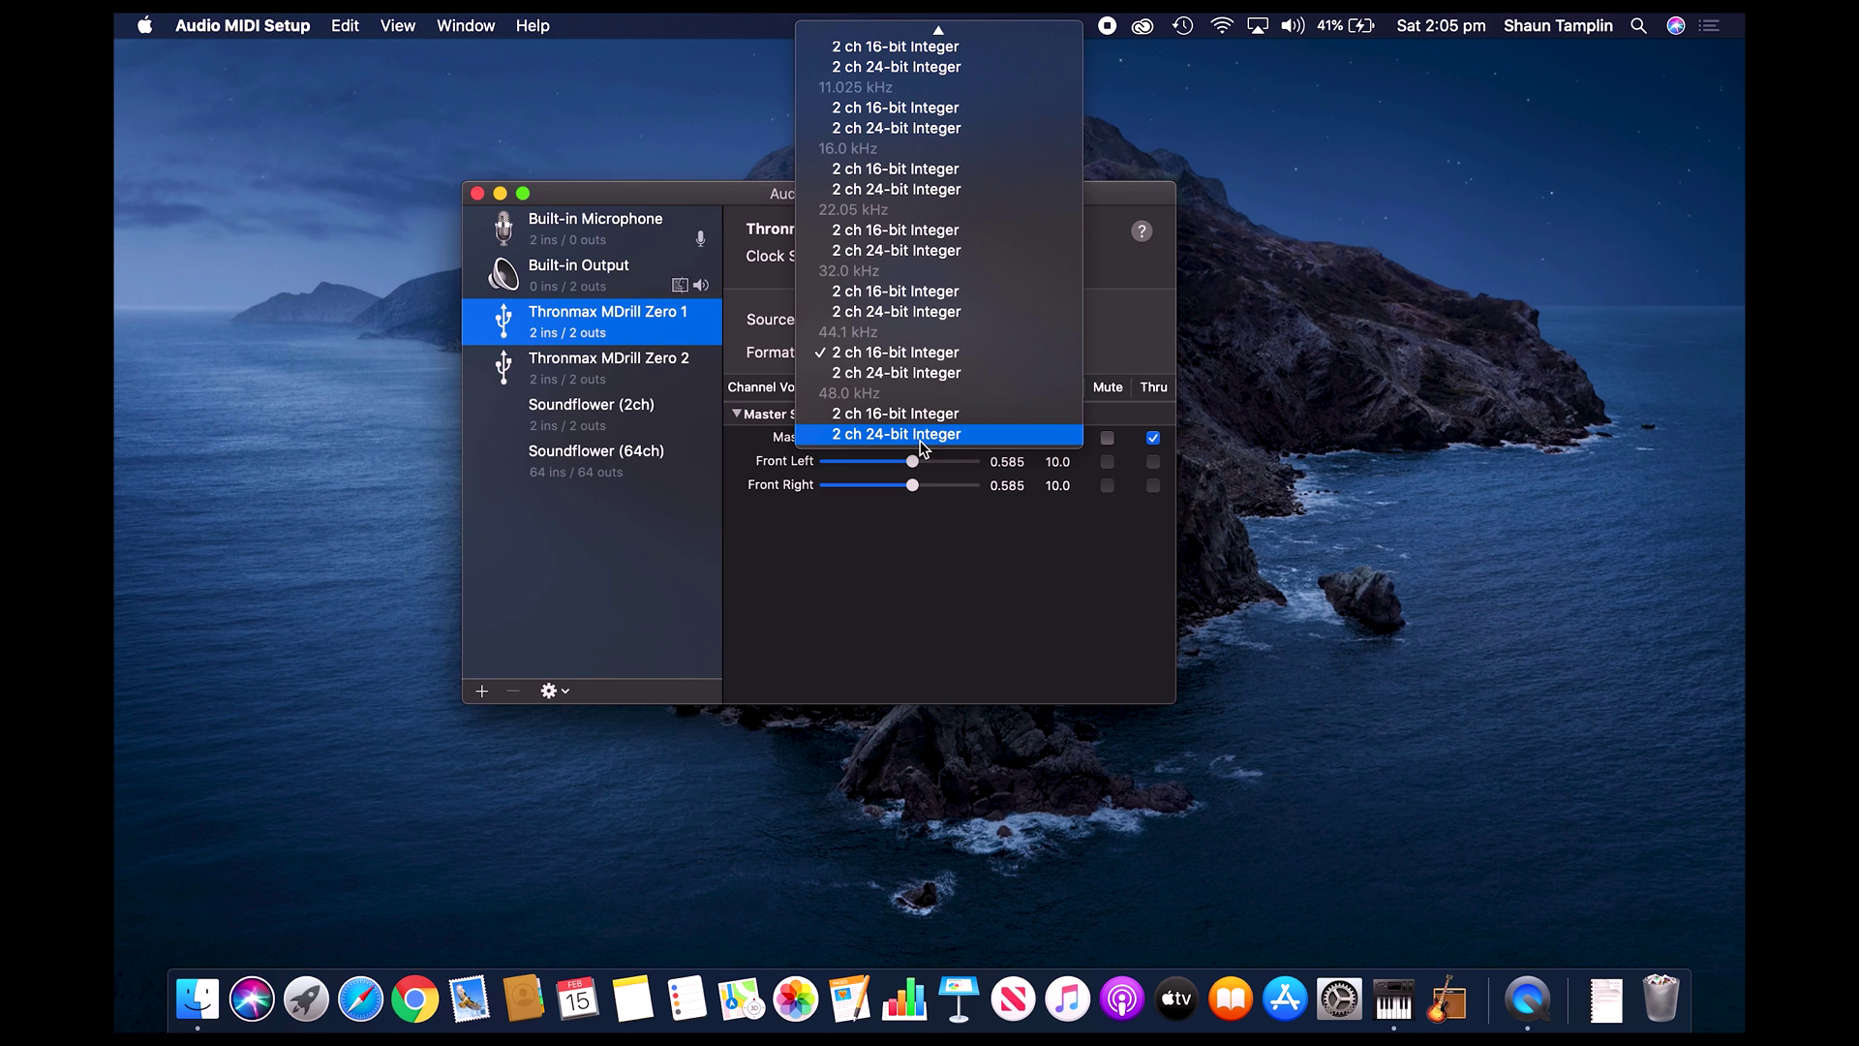
left_click(844, 430)
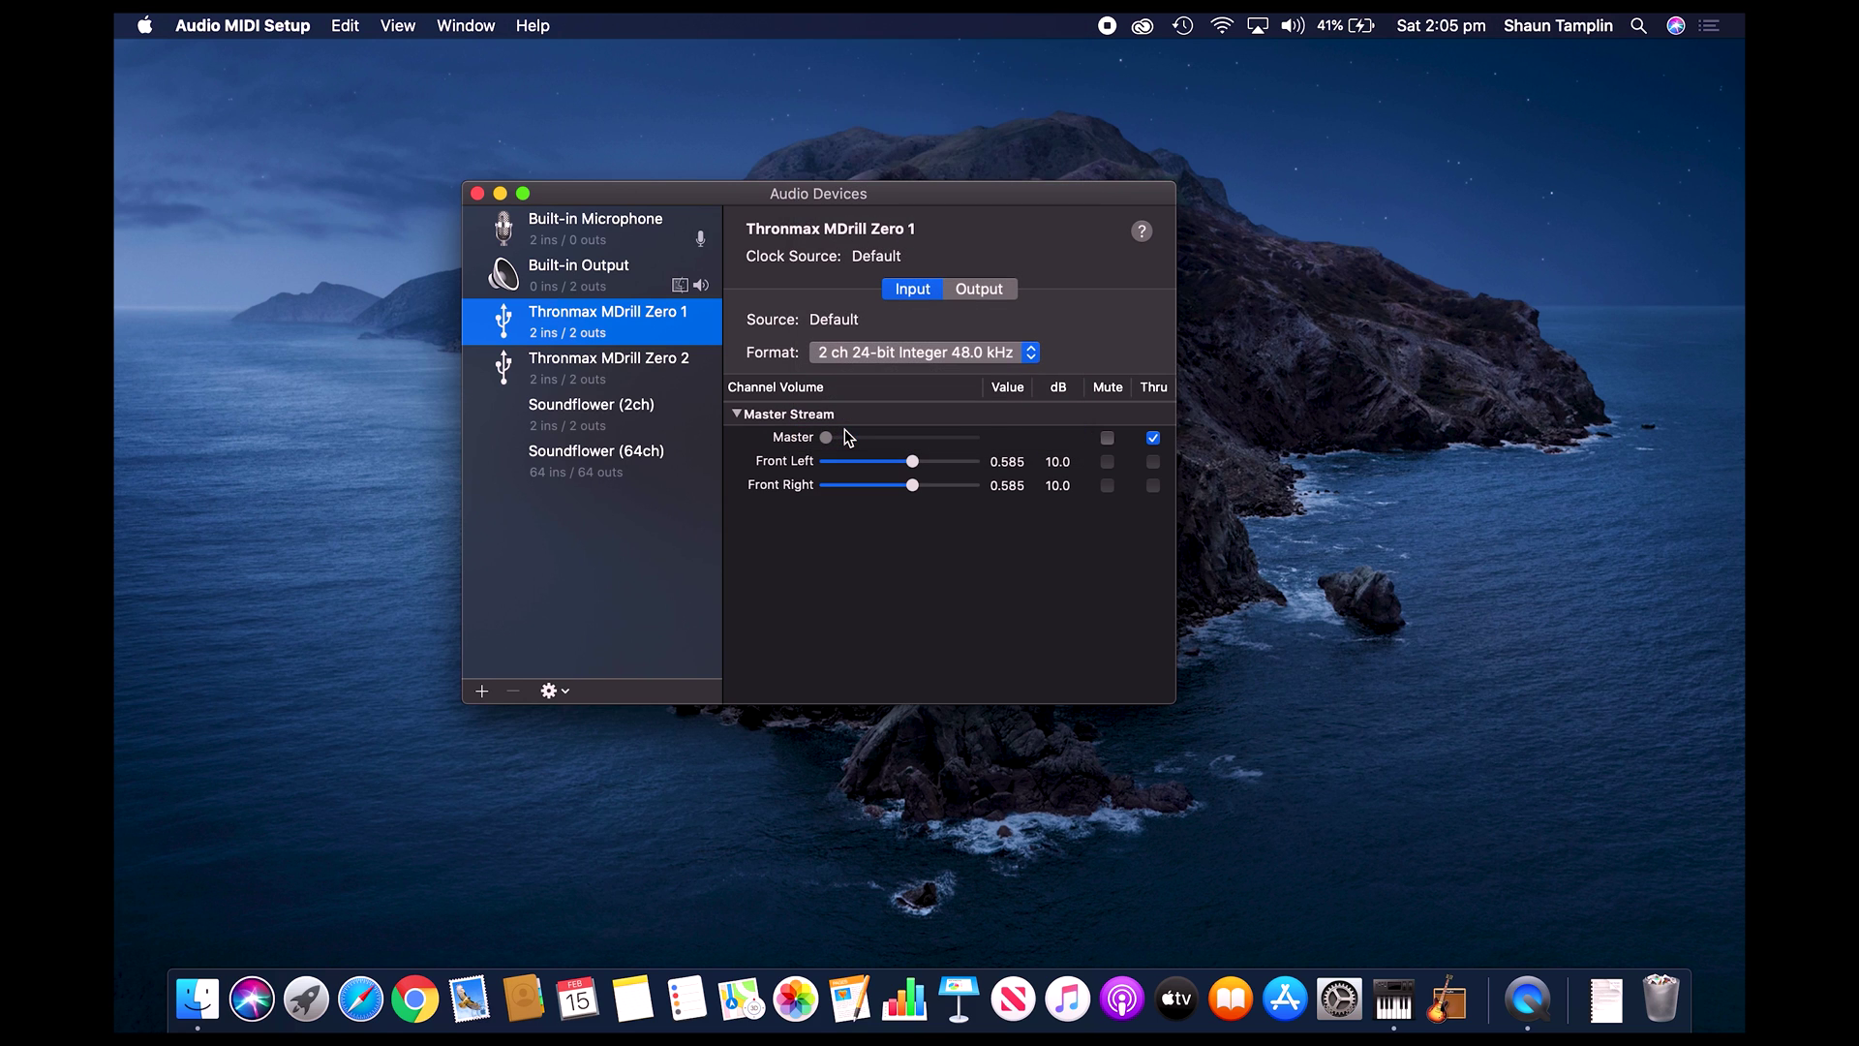
Give Thronmax MDrill Zero 2 the same 2 ch 24-bit Integer 48.0 kHz input format and compare both.
left_click(629, 371)
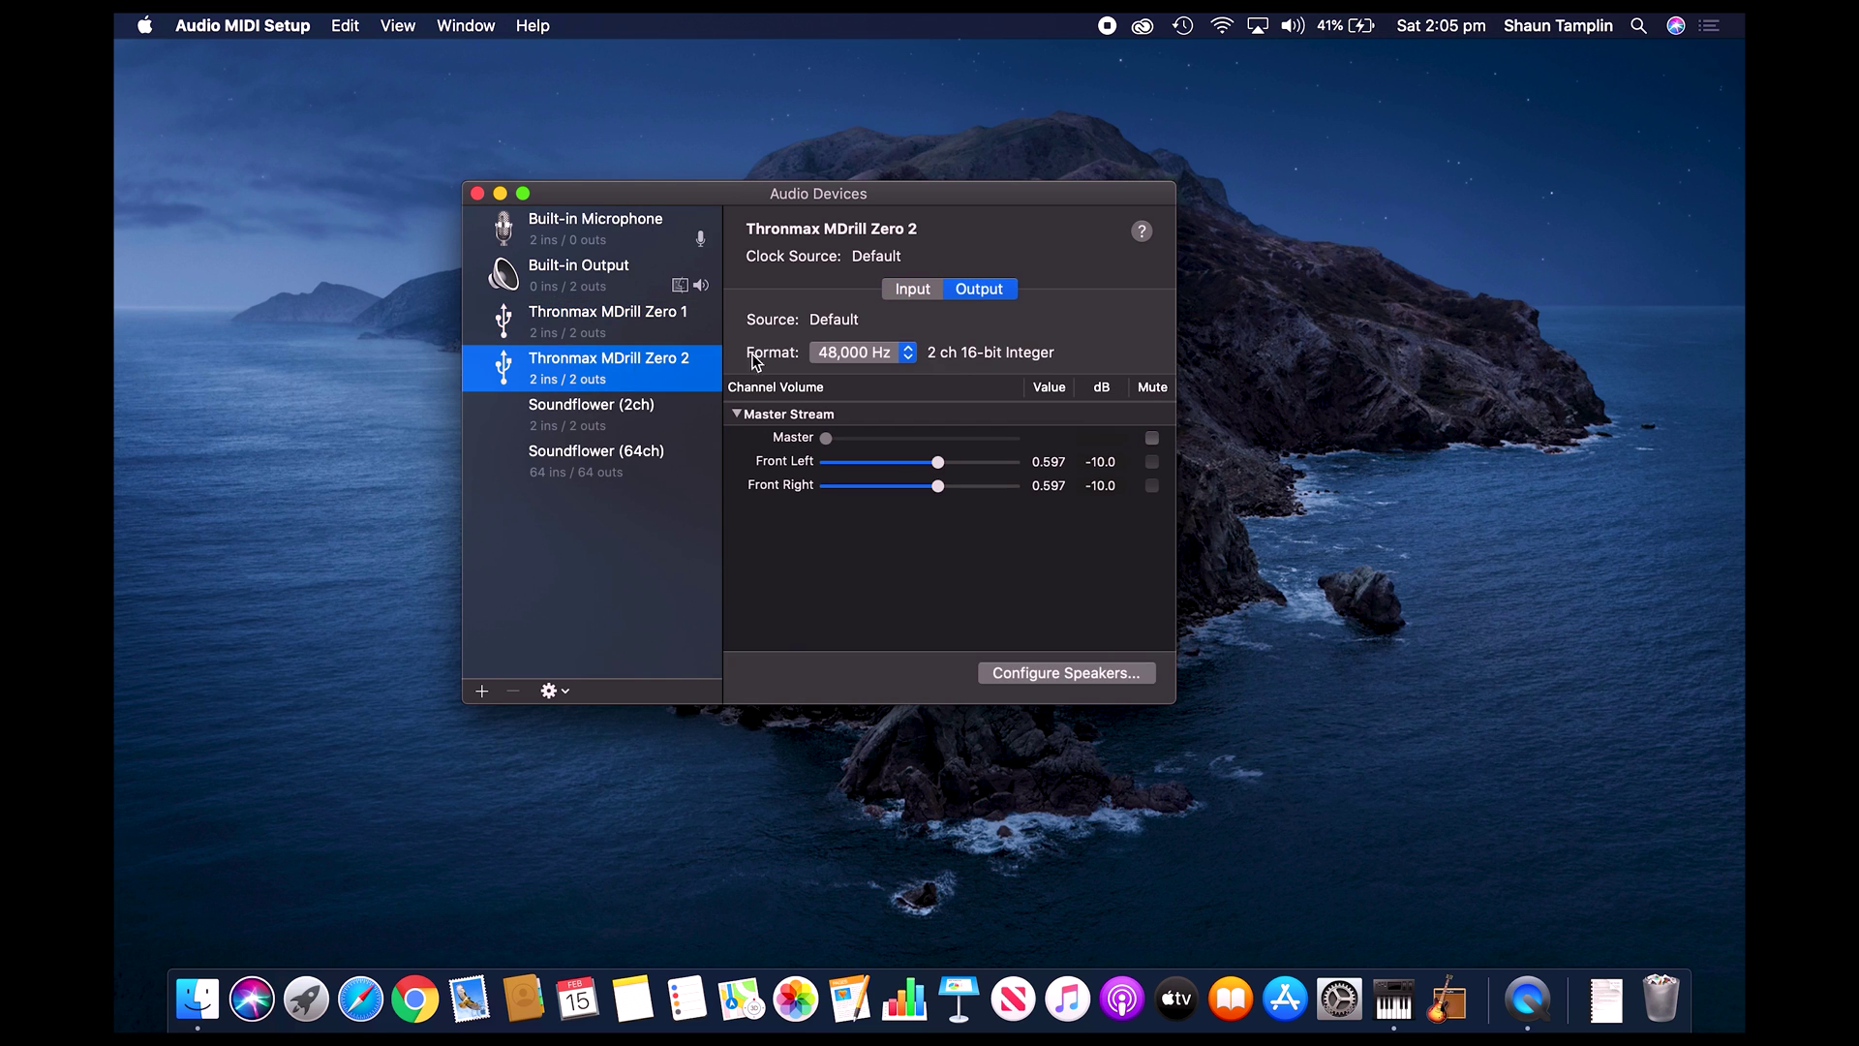
left_click(907, 288)
left_click(868, 354)
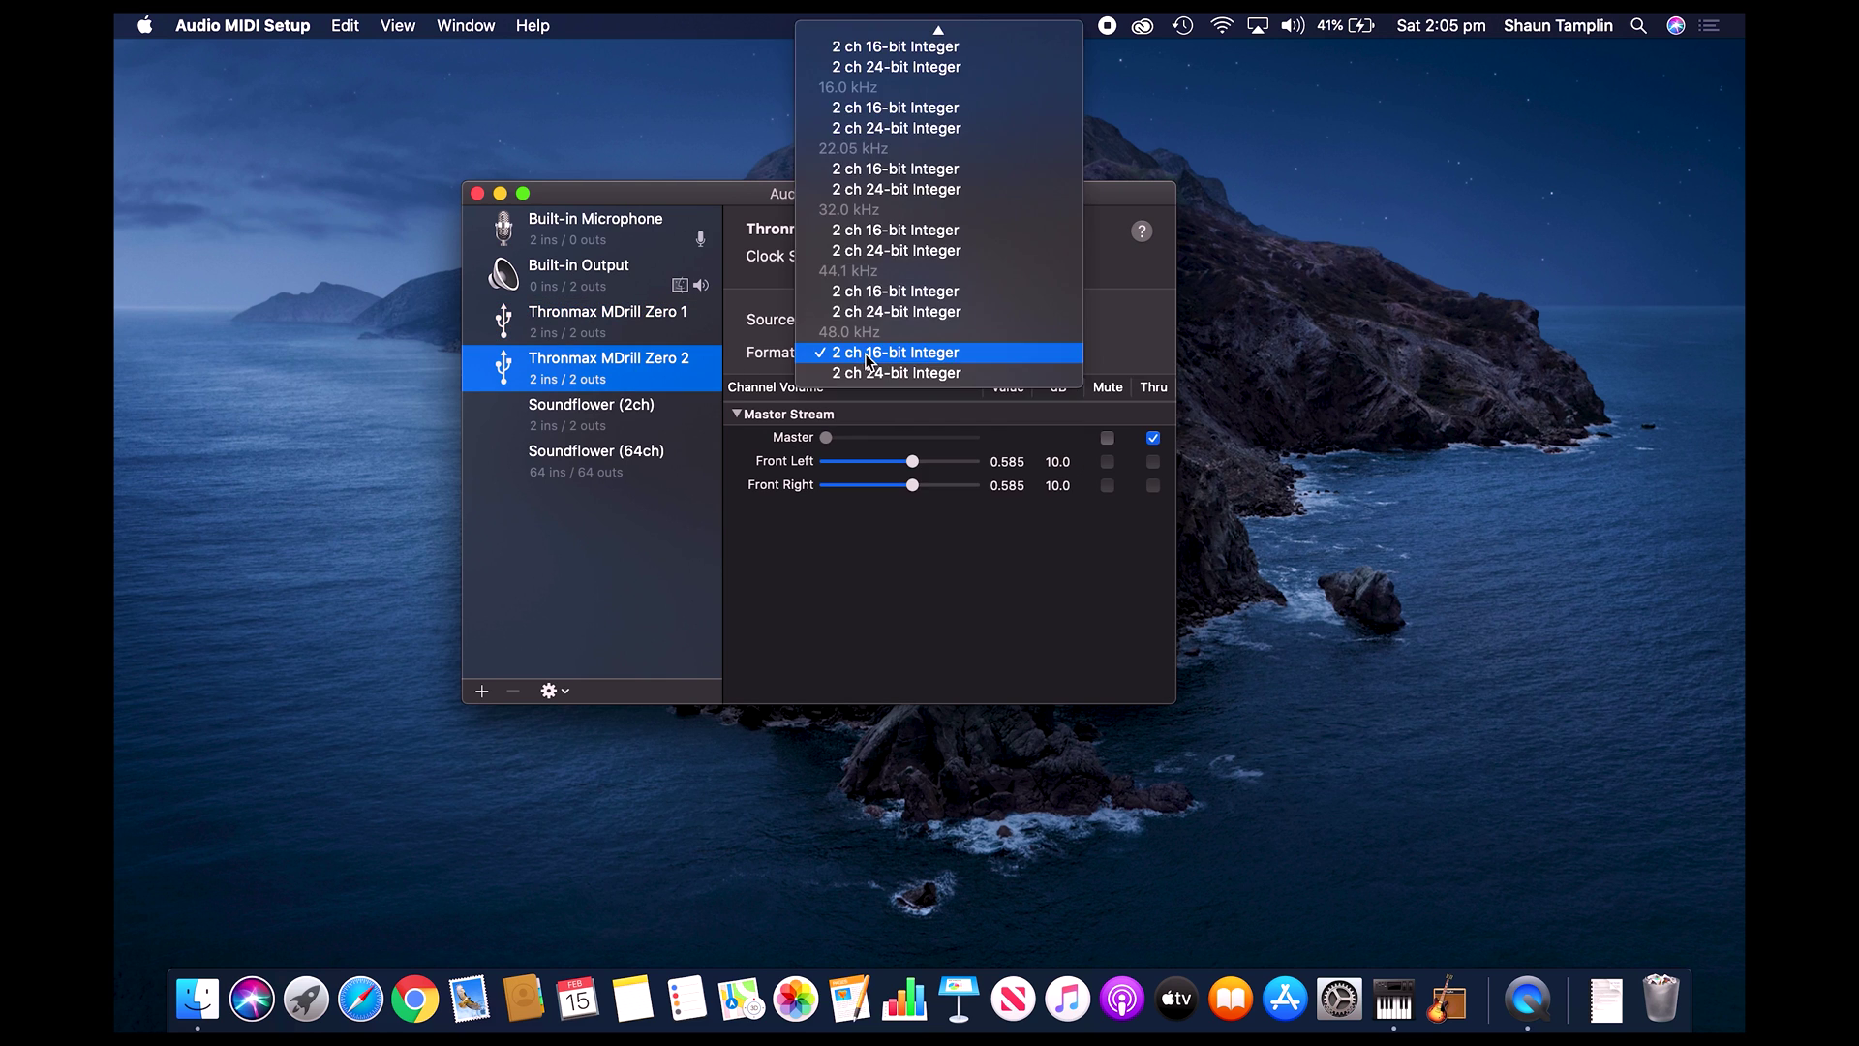
left_click(869, 376)
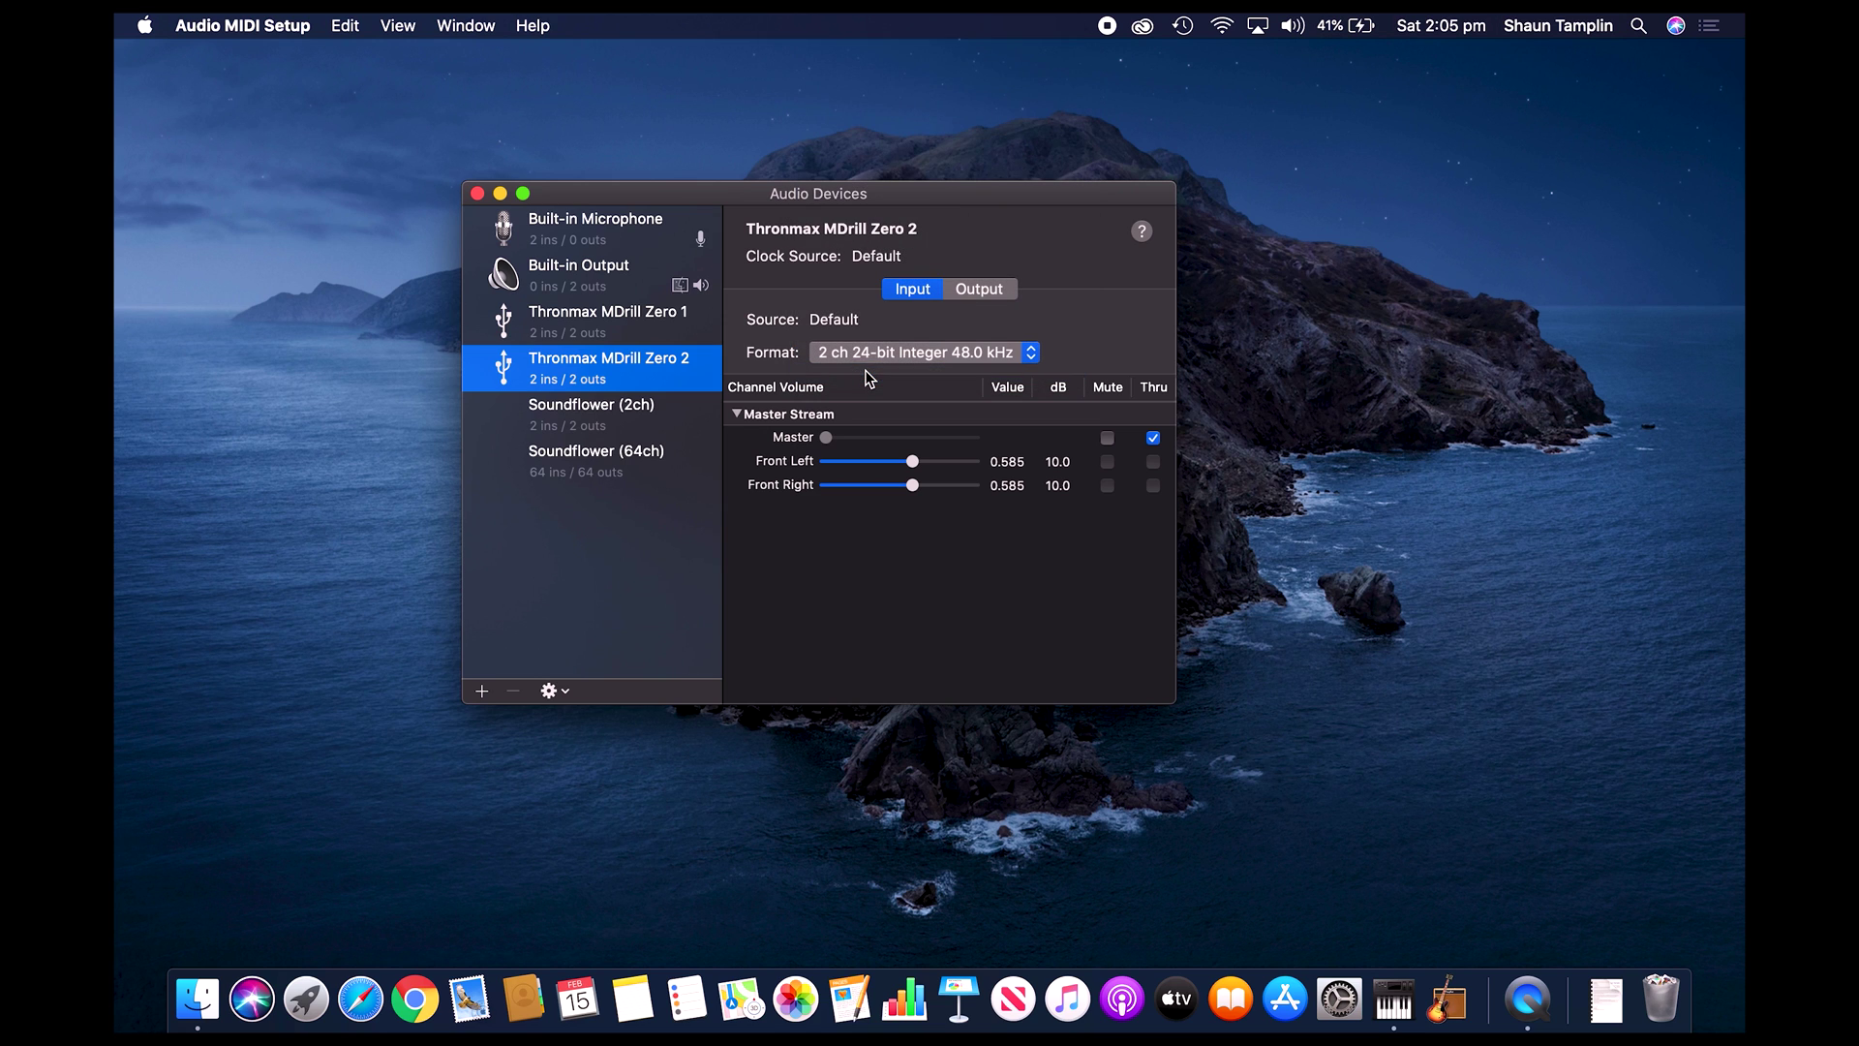
left_click(609, 326)
left_click(614, 365)
left_click(651, 312)
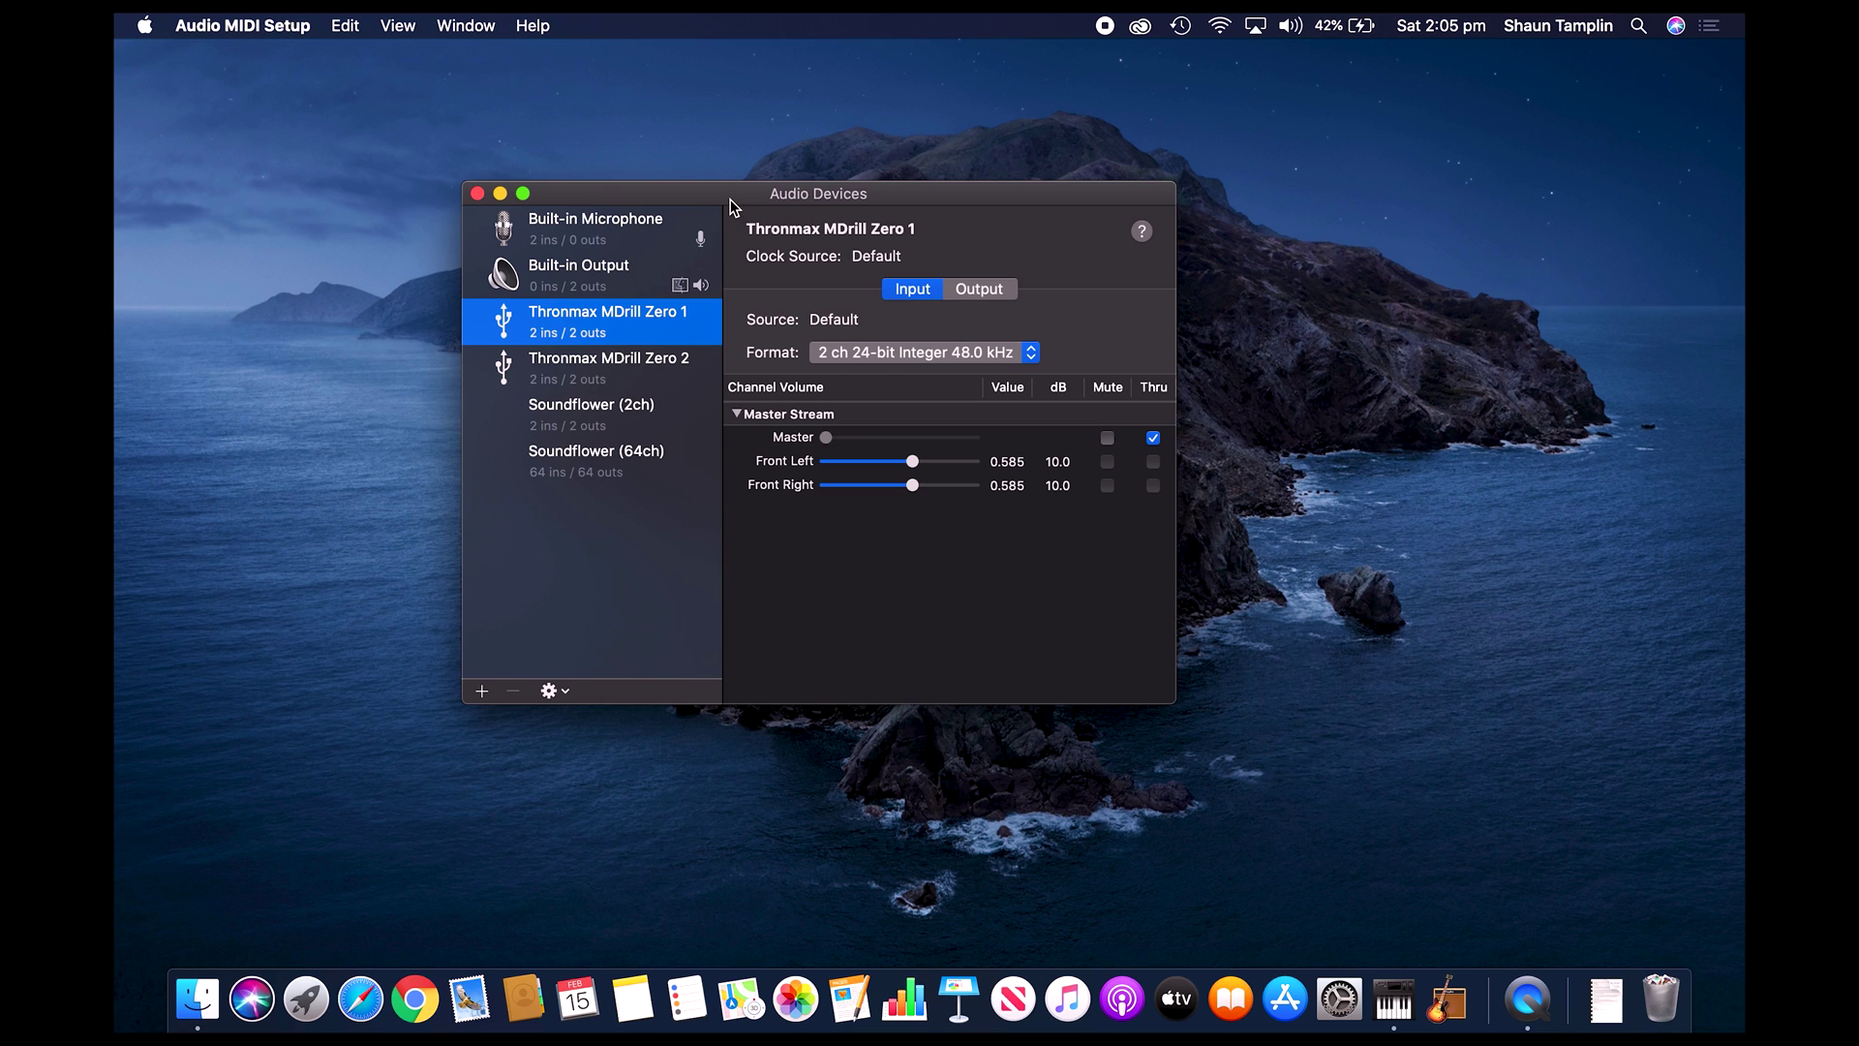
Create an Aggregate Device using both Thronmax MDrill Zero microphones.
left_click(481, 694)
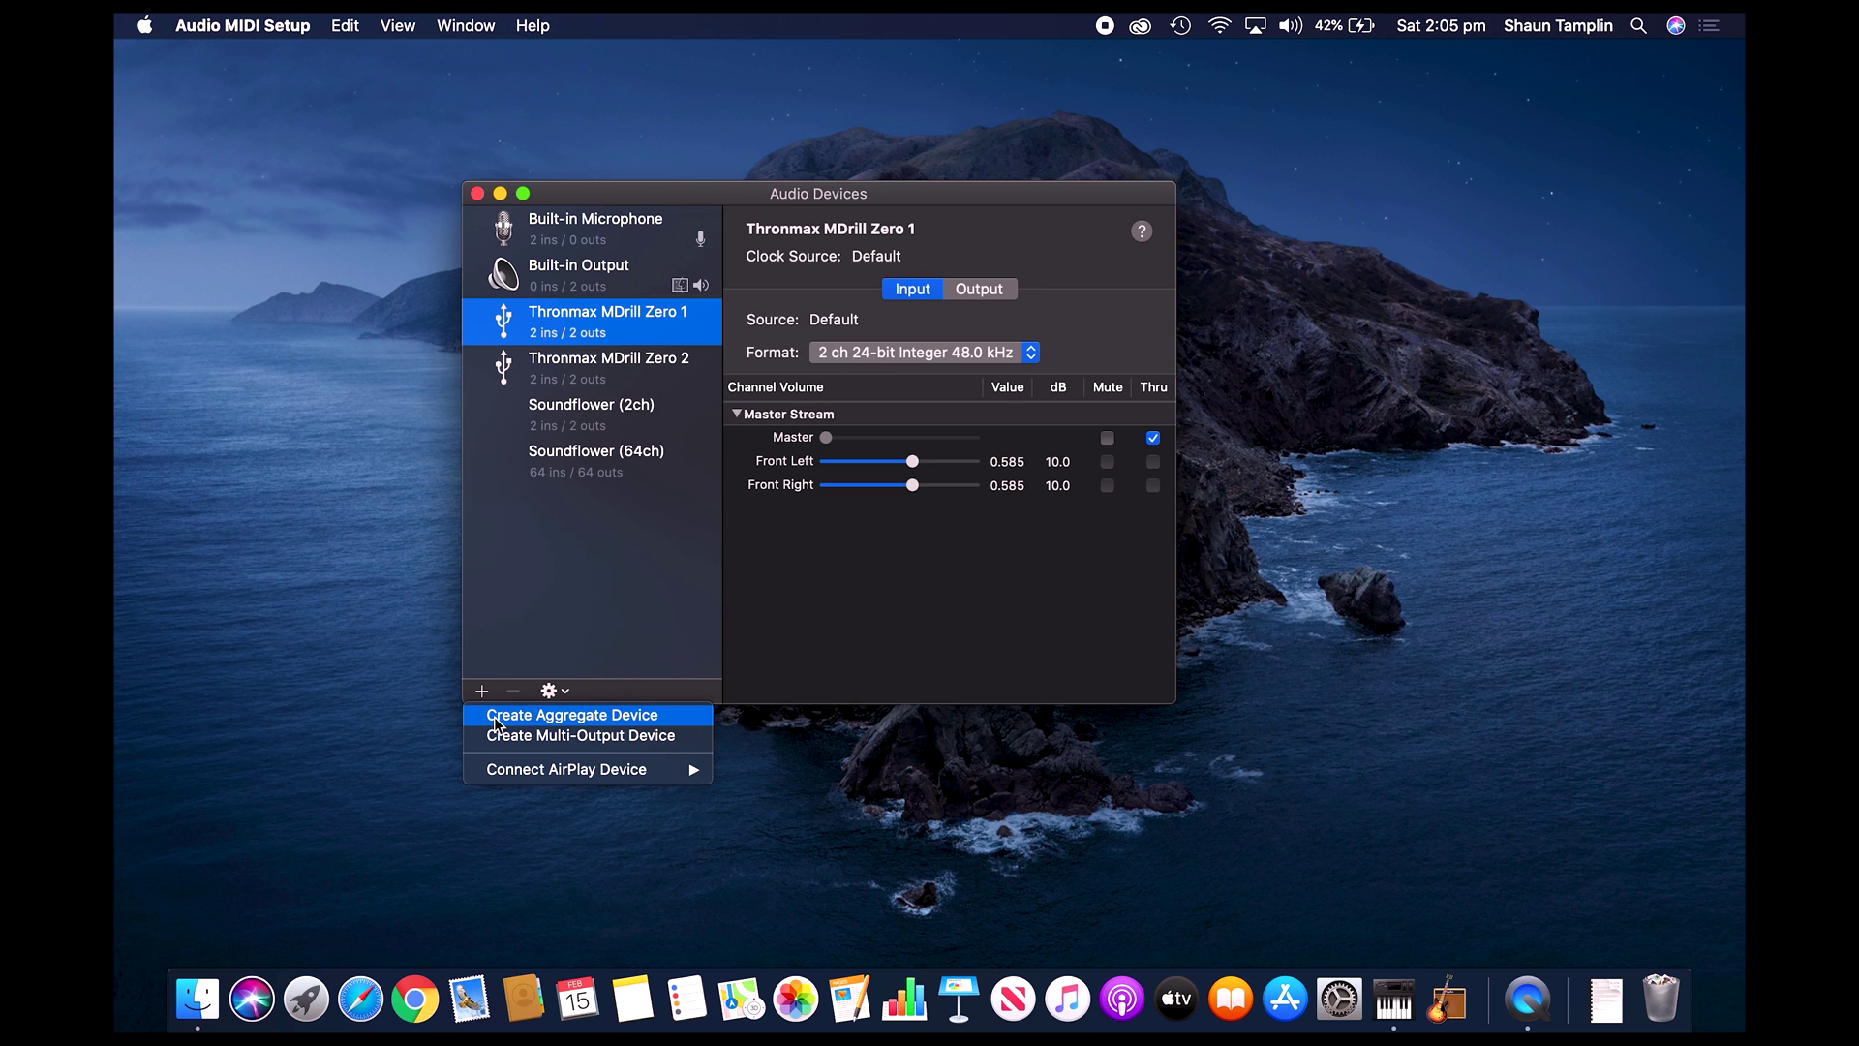
left_click(496, 718)
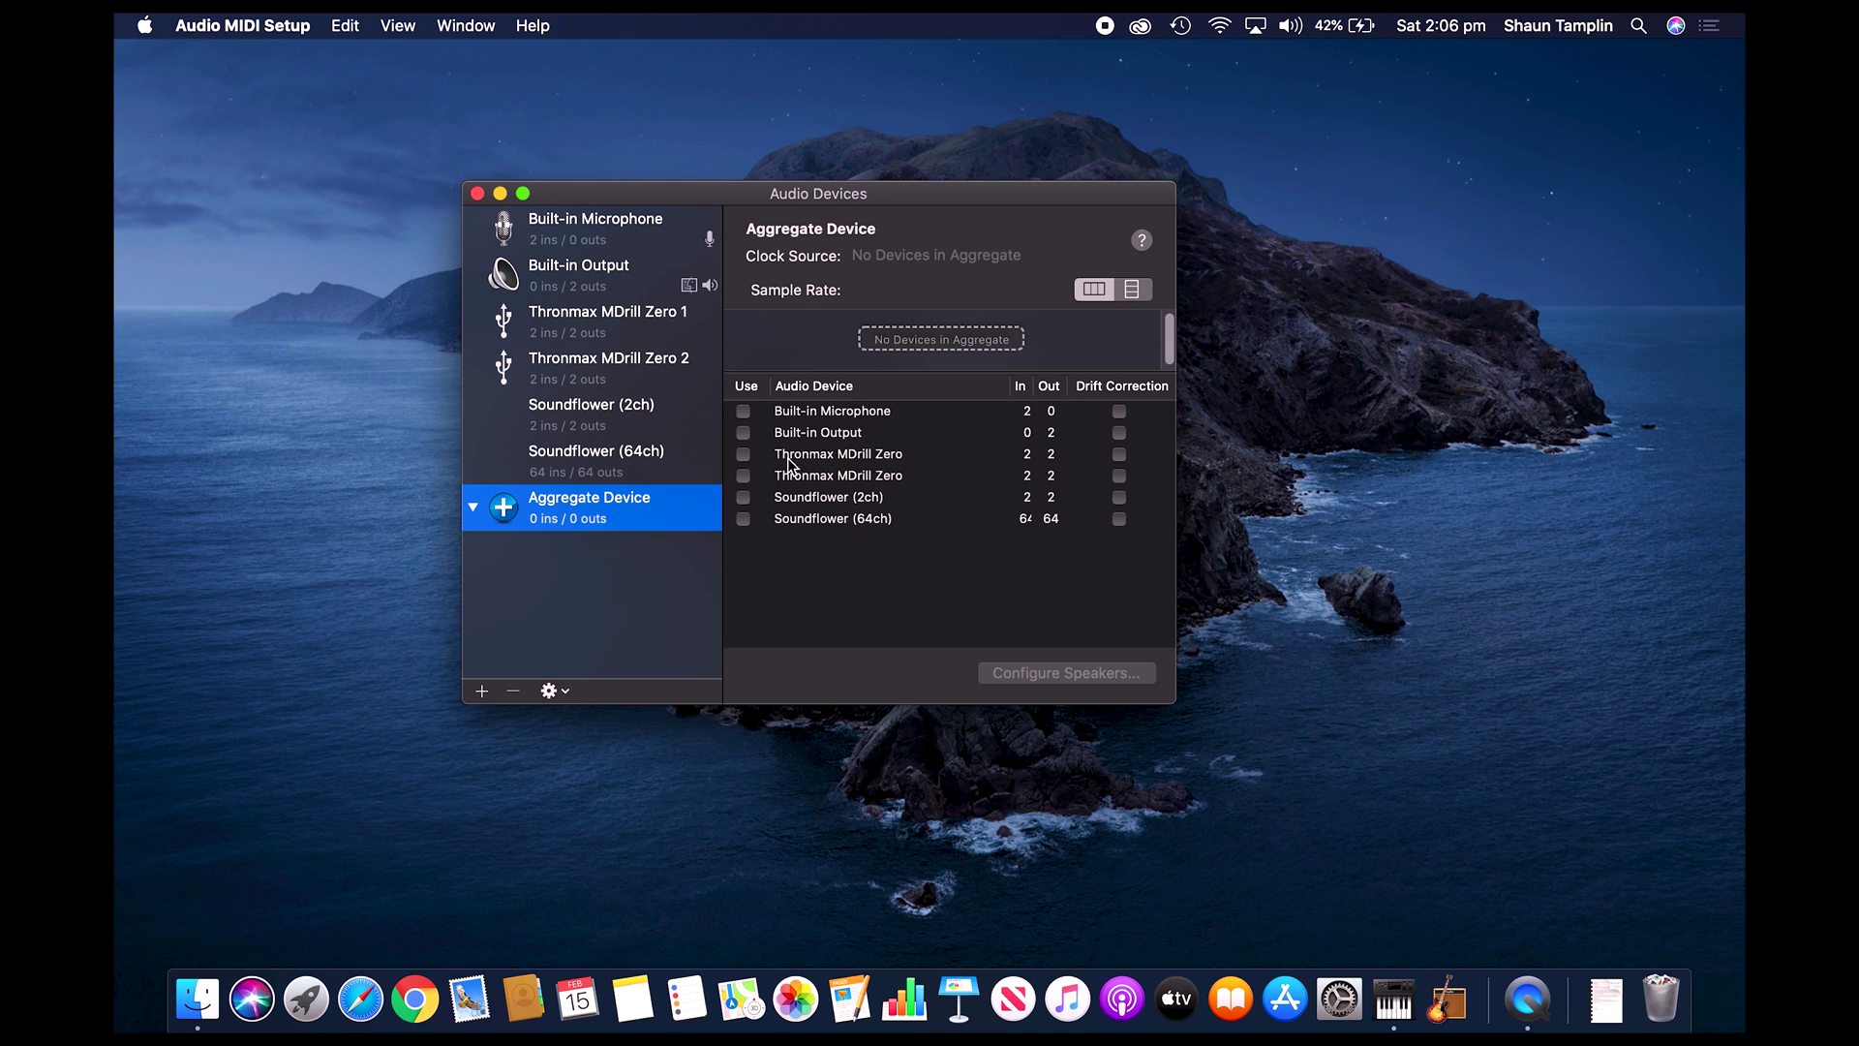
left_click(743, 455)
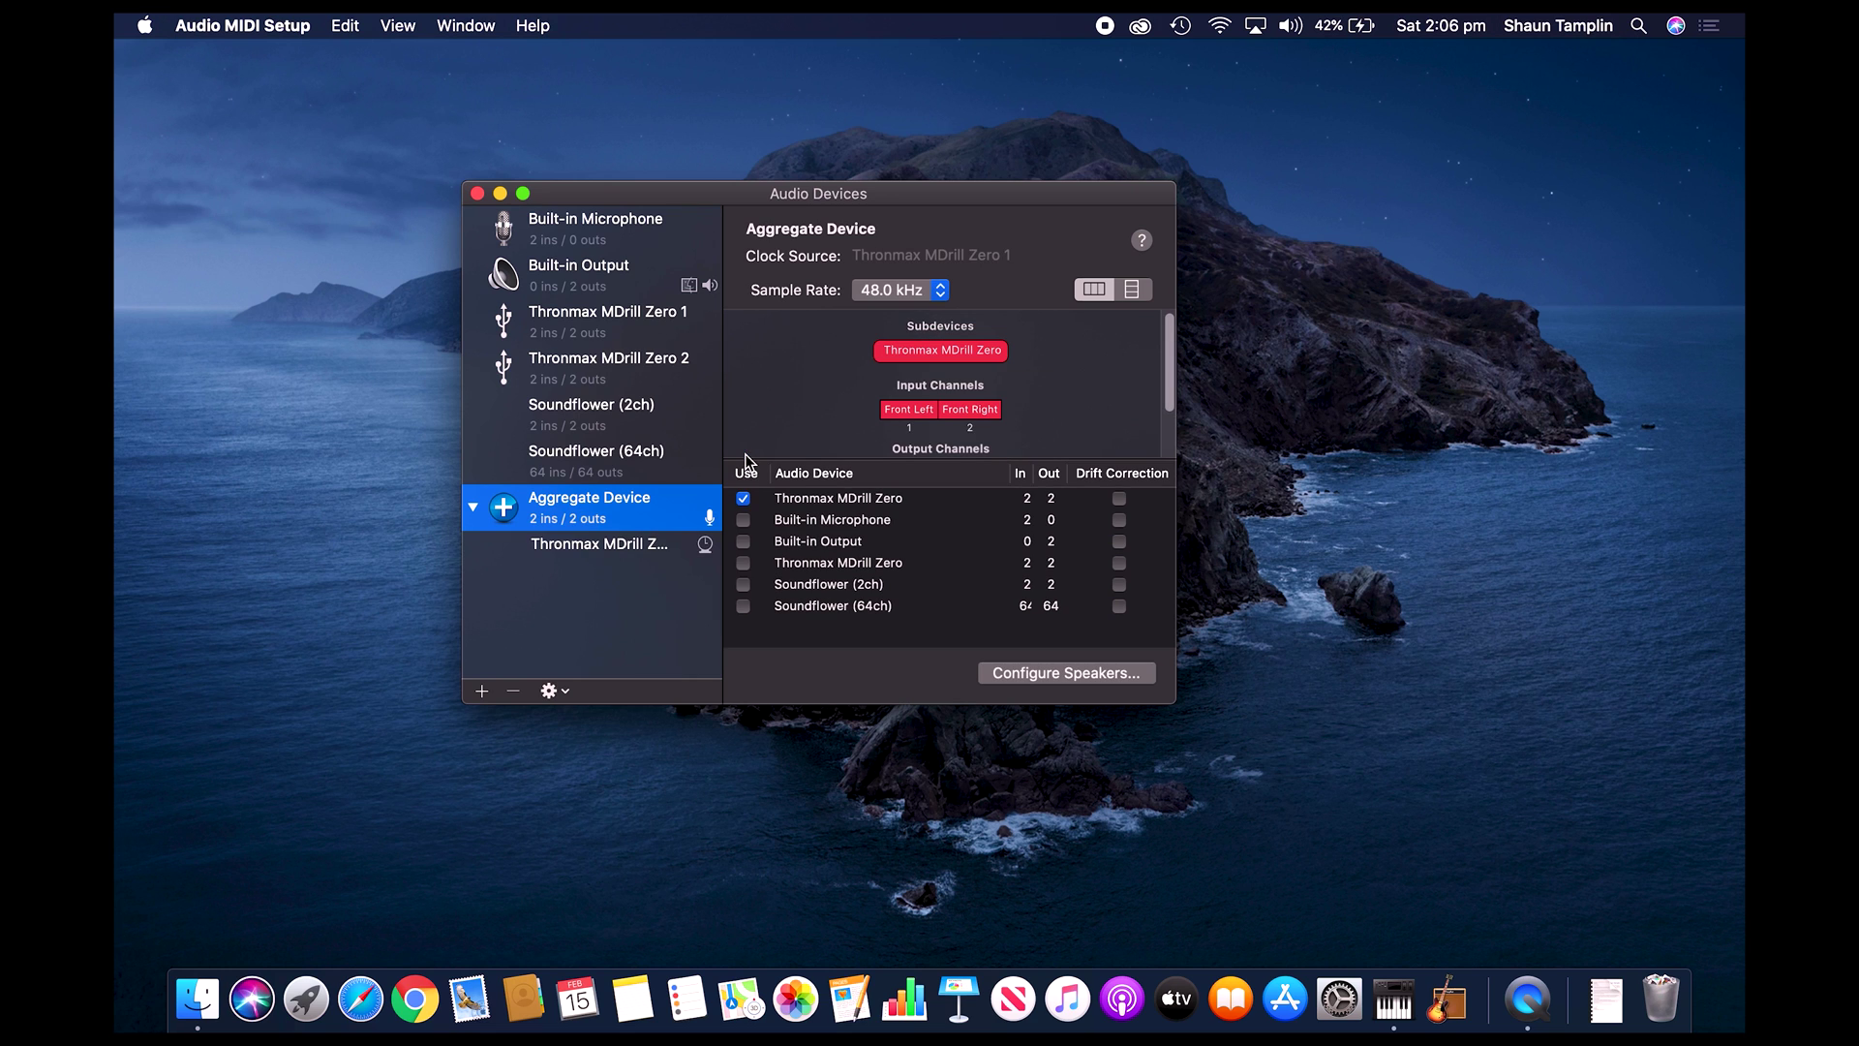
left_click(744, 564)
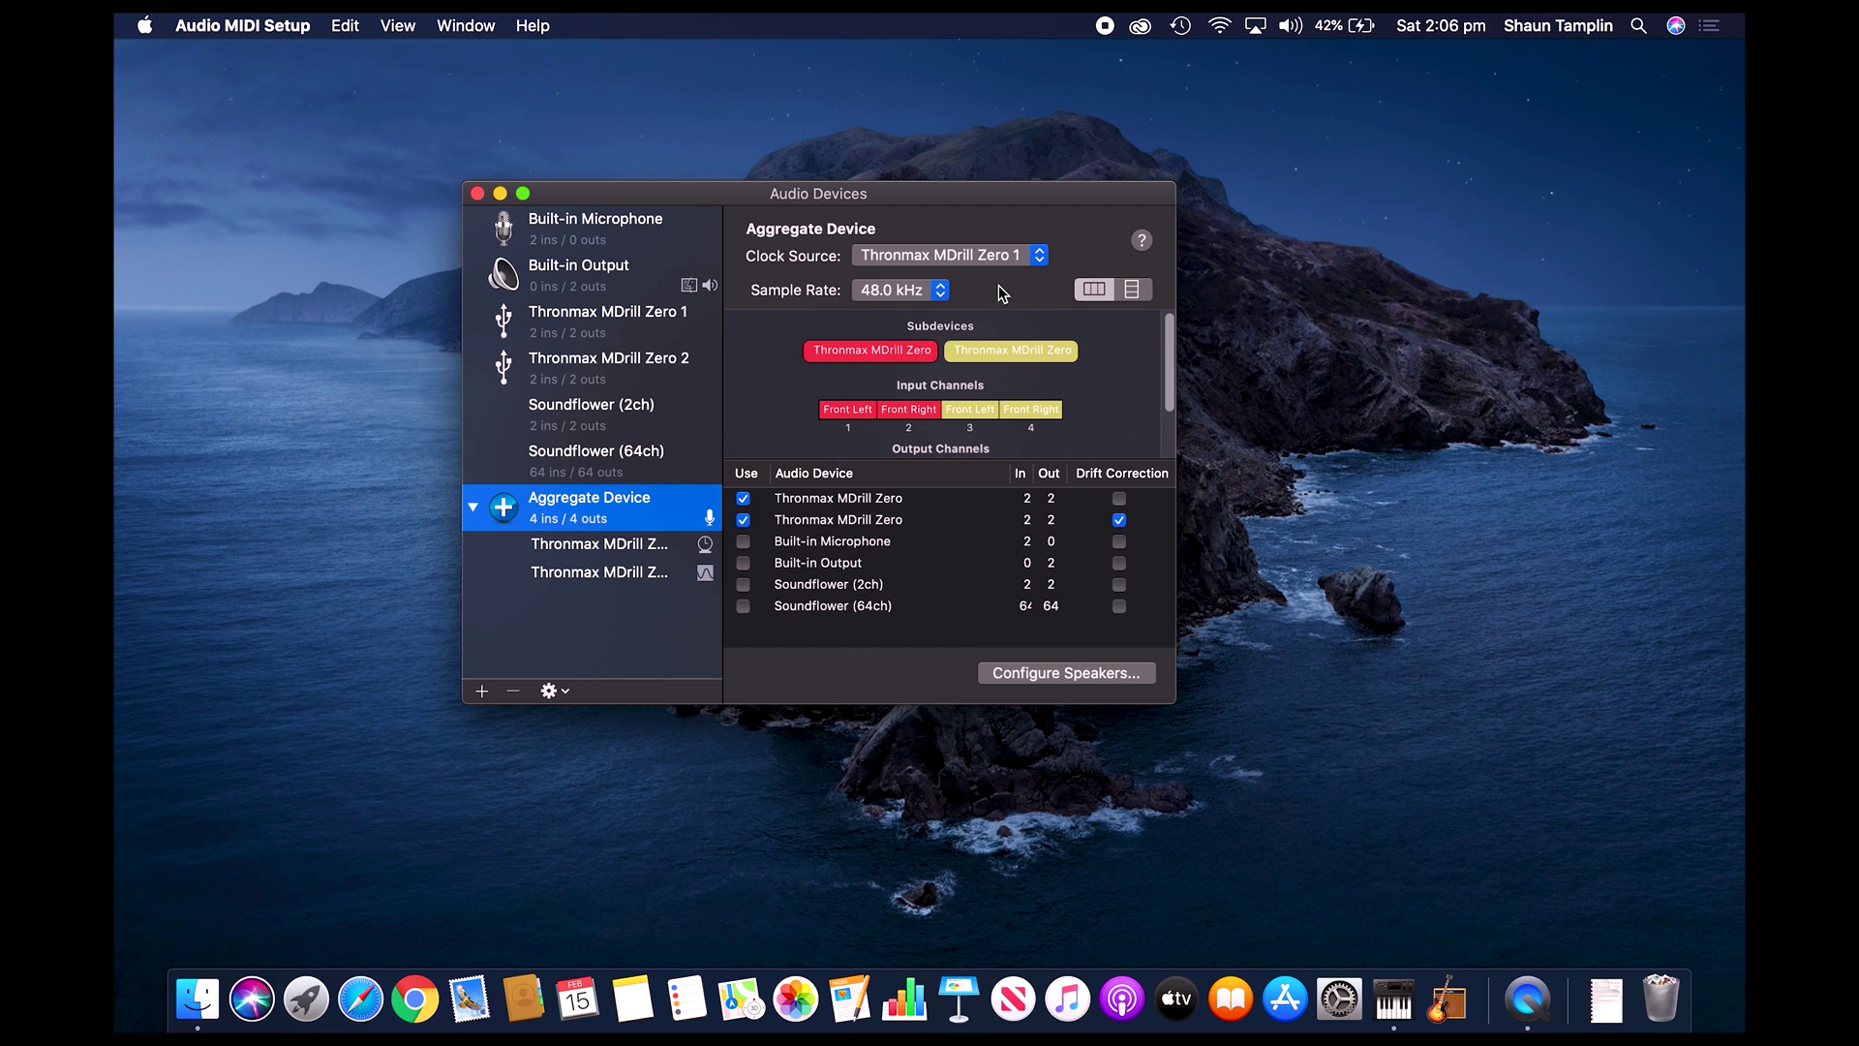
Set the aggregate's clock source to Thronmax MDrill Zero 2 and sample rate to 48.0 kHz.
left_click(959, 258)
left_click(938, 276)
left_click(901, 291)
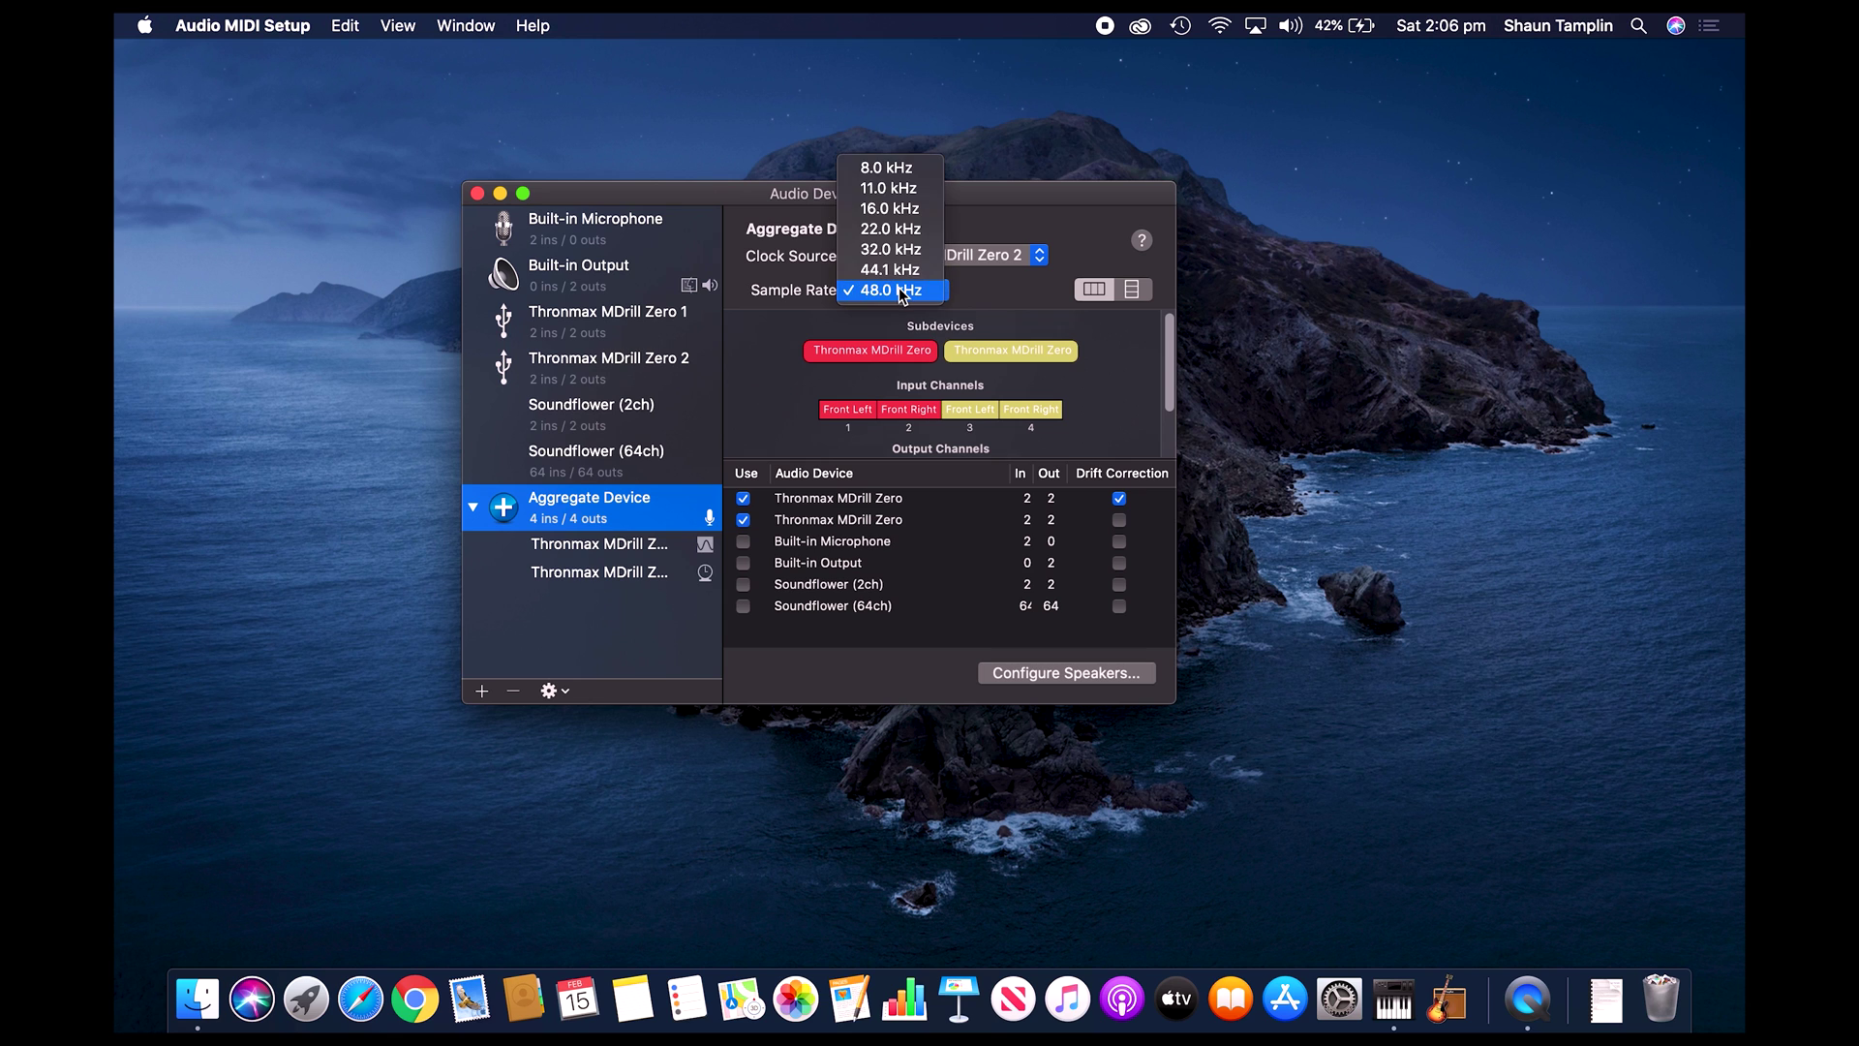
left_click(903, 292)
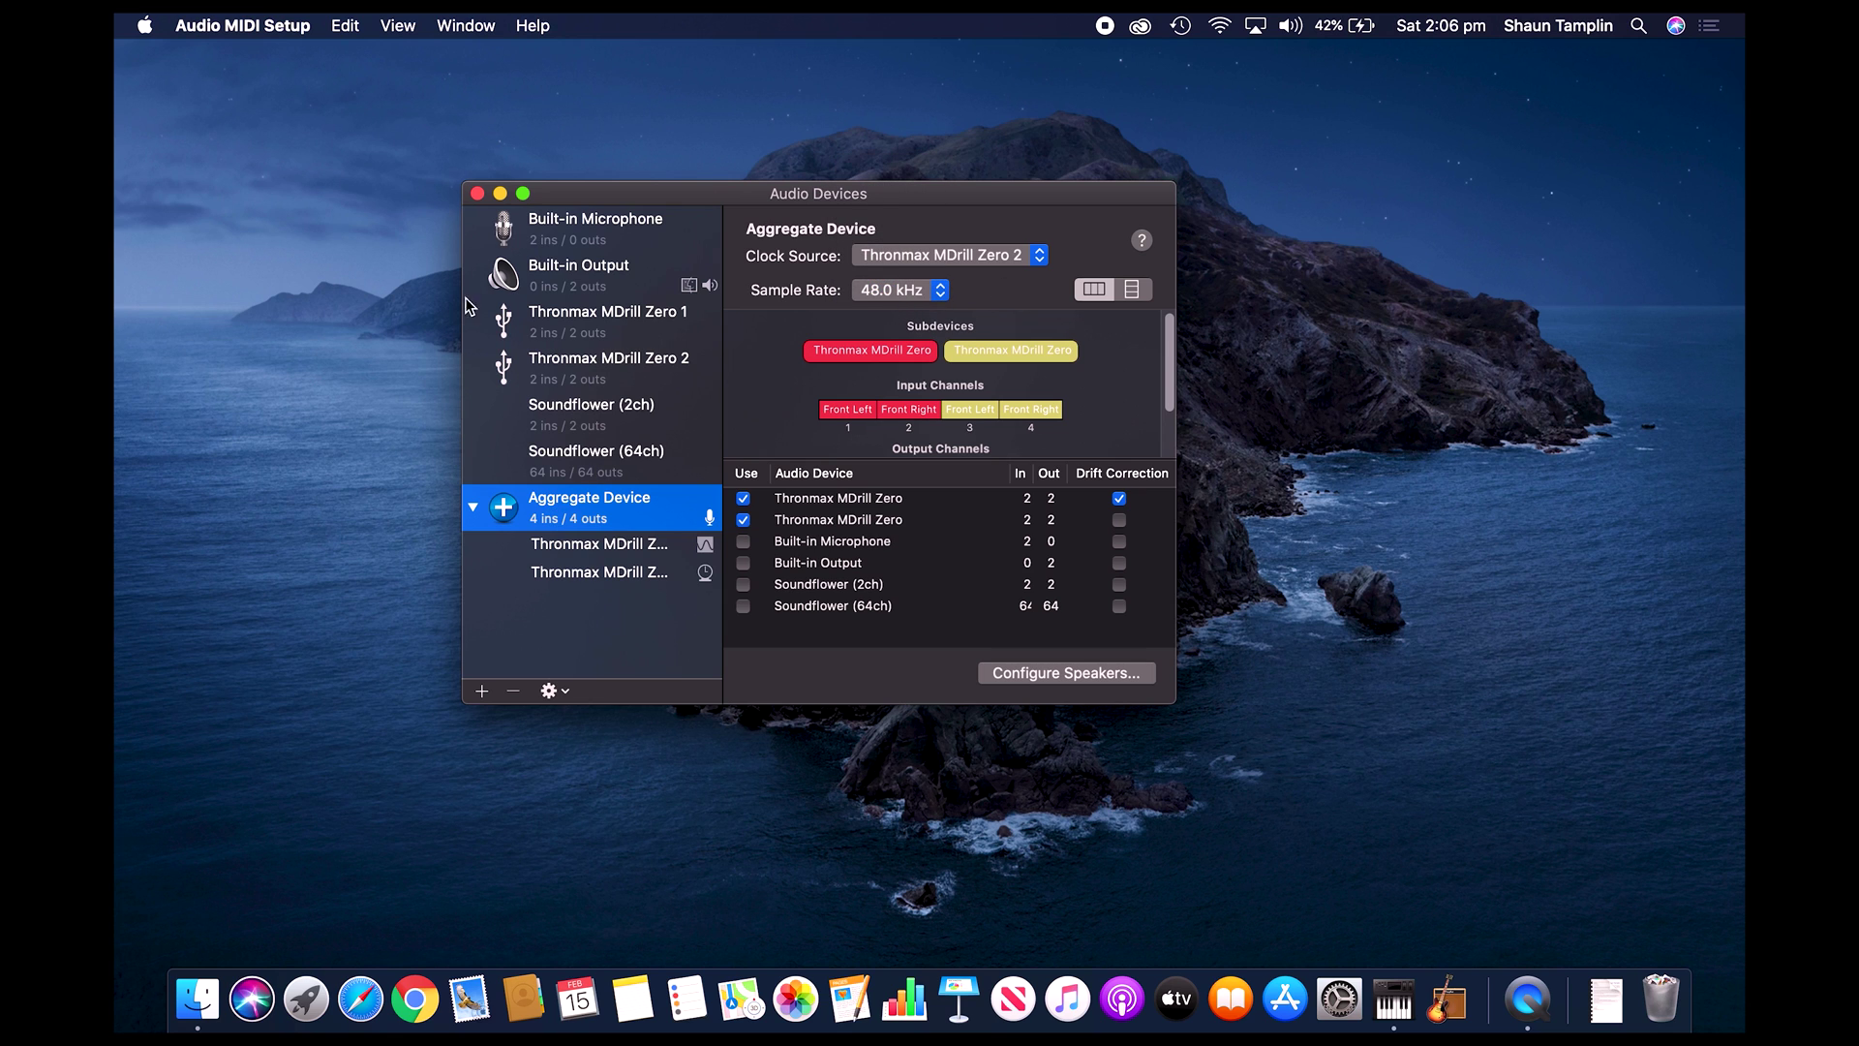
Minimise the Audio Devices window and launch GarageBand from the Dock.
left_click(500, 195)
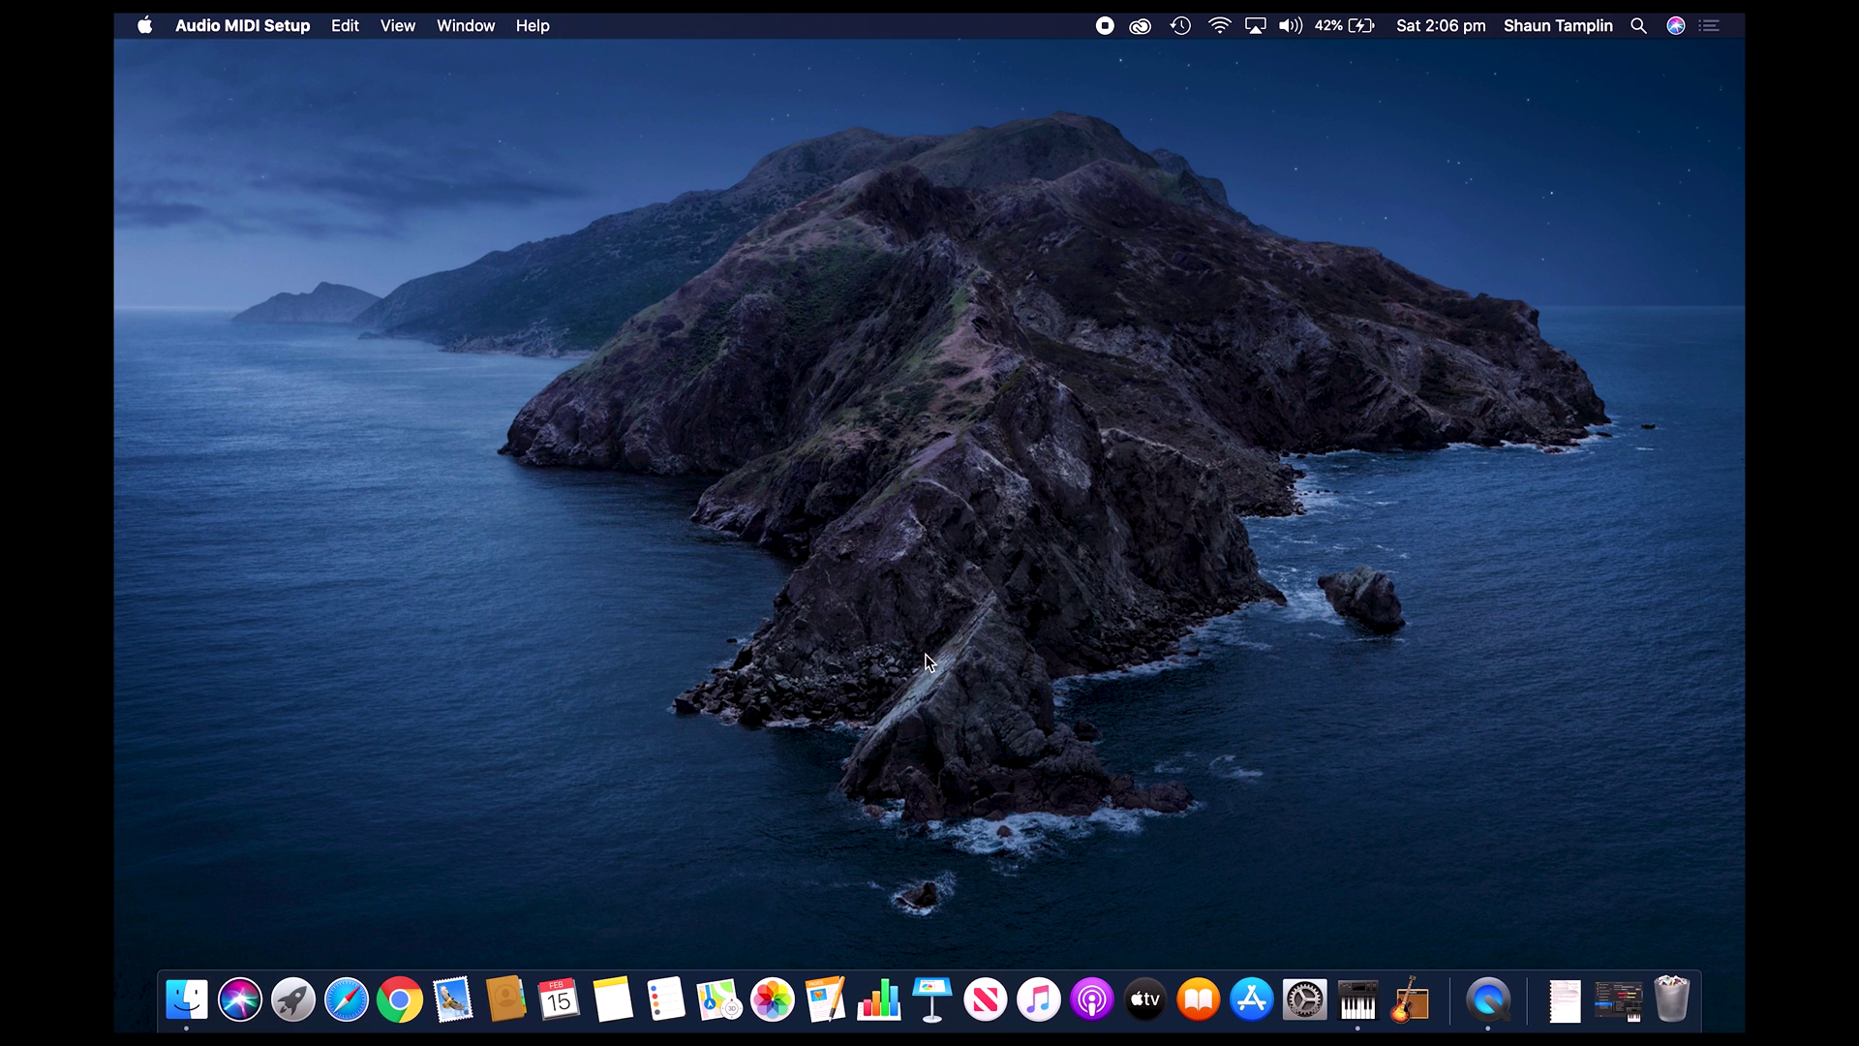
left_click(1411, 1000)
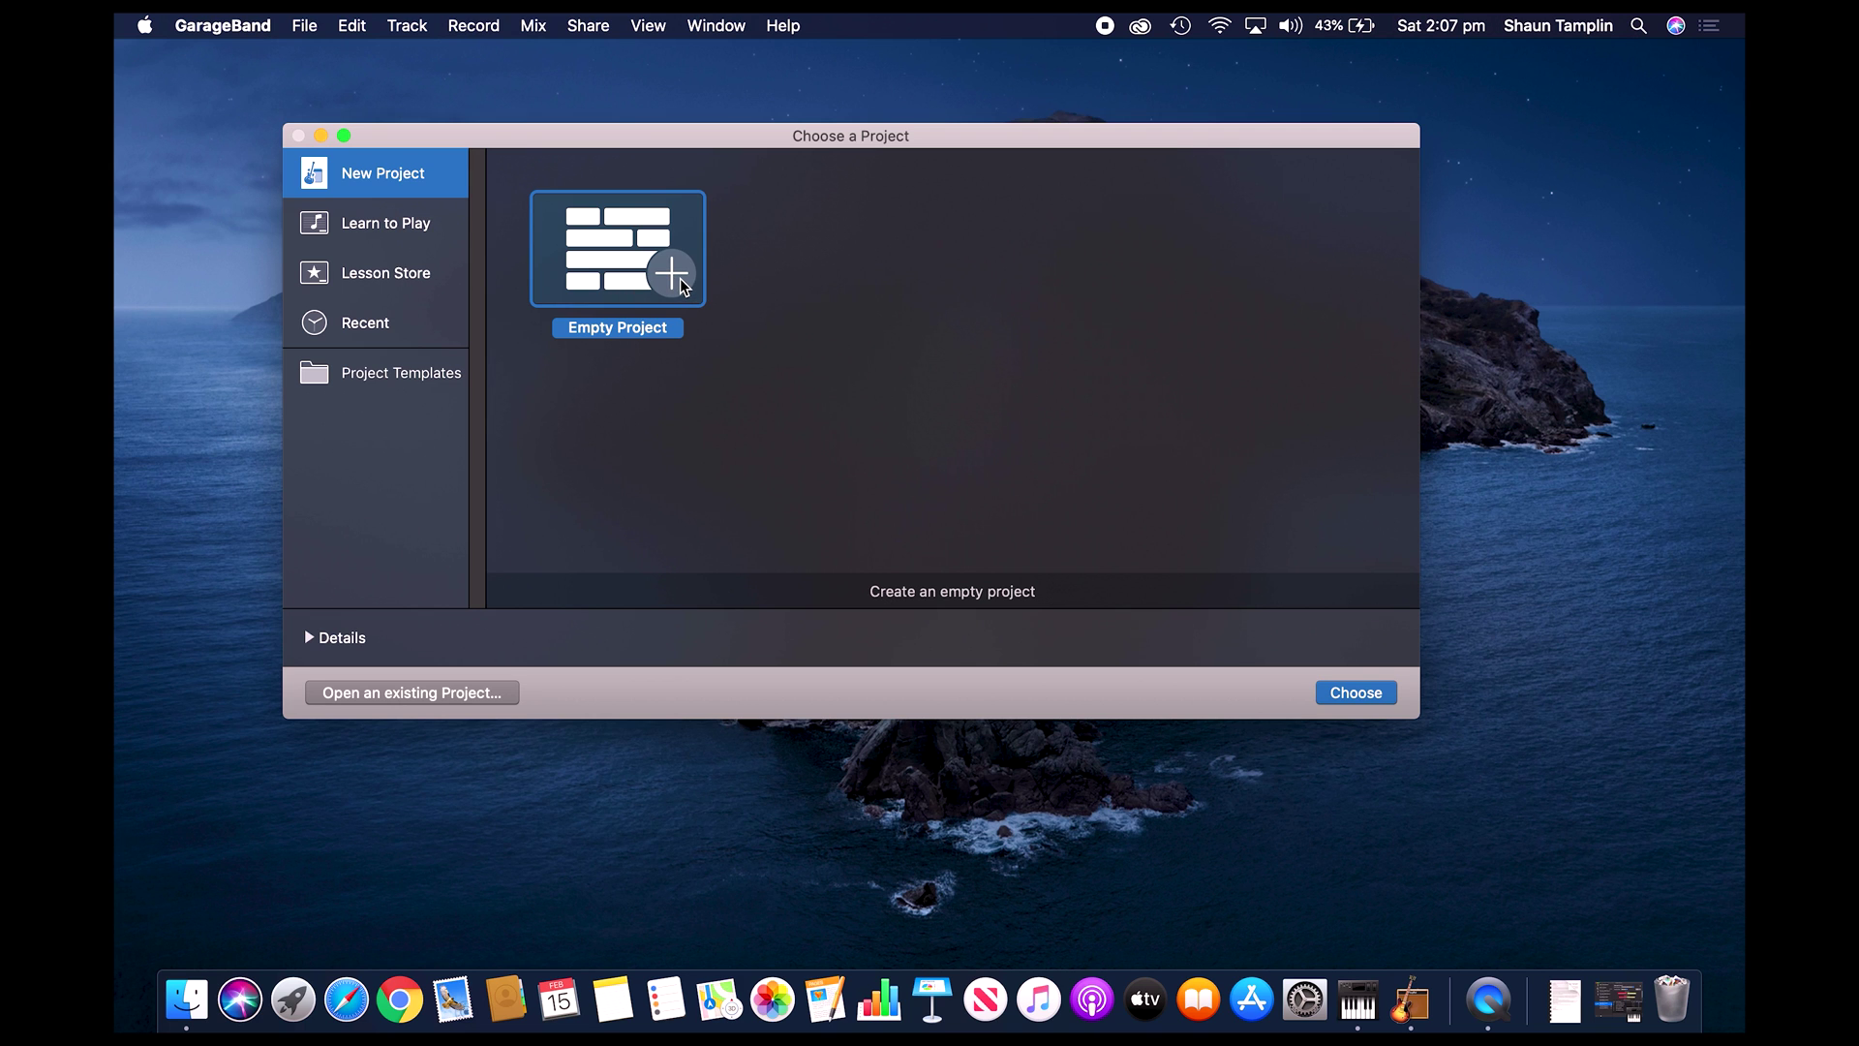
Start a new Empty Project in GarageBand.
left_click(1362, 694)
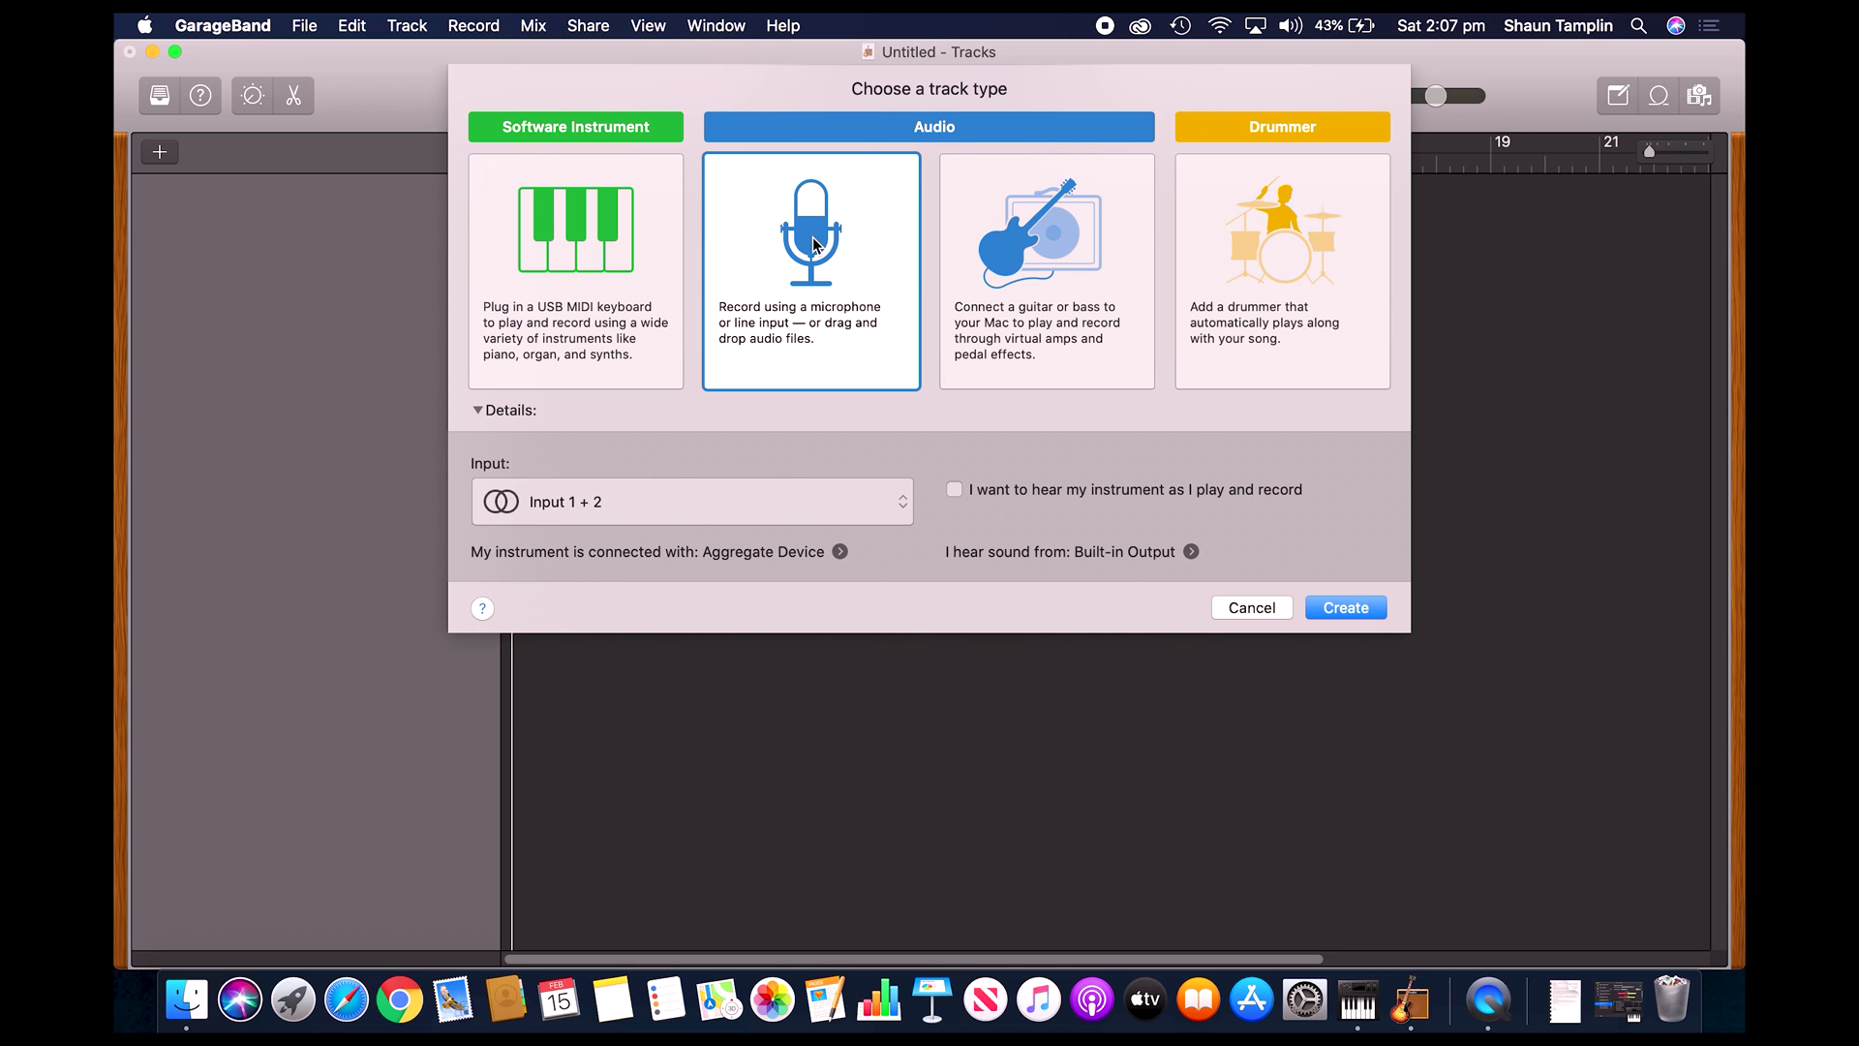
Create the Audio 1 track recording Input 1 + 2 from the Aggregate Device.
left_click(554, 504)
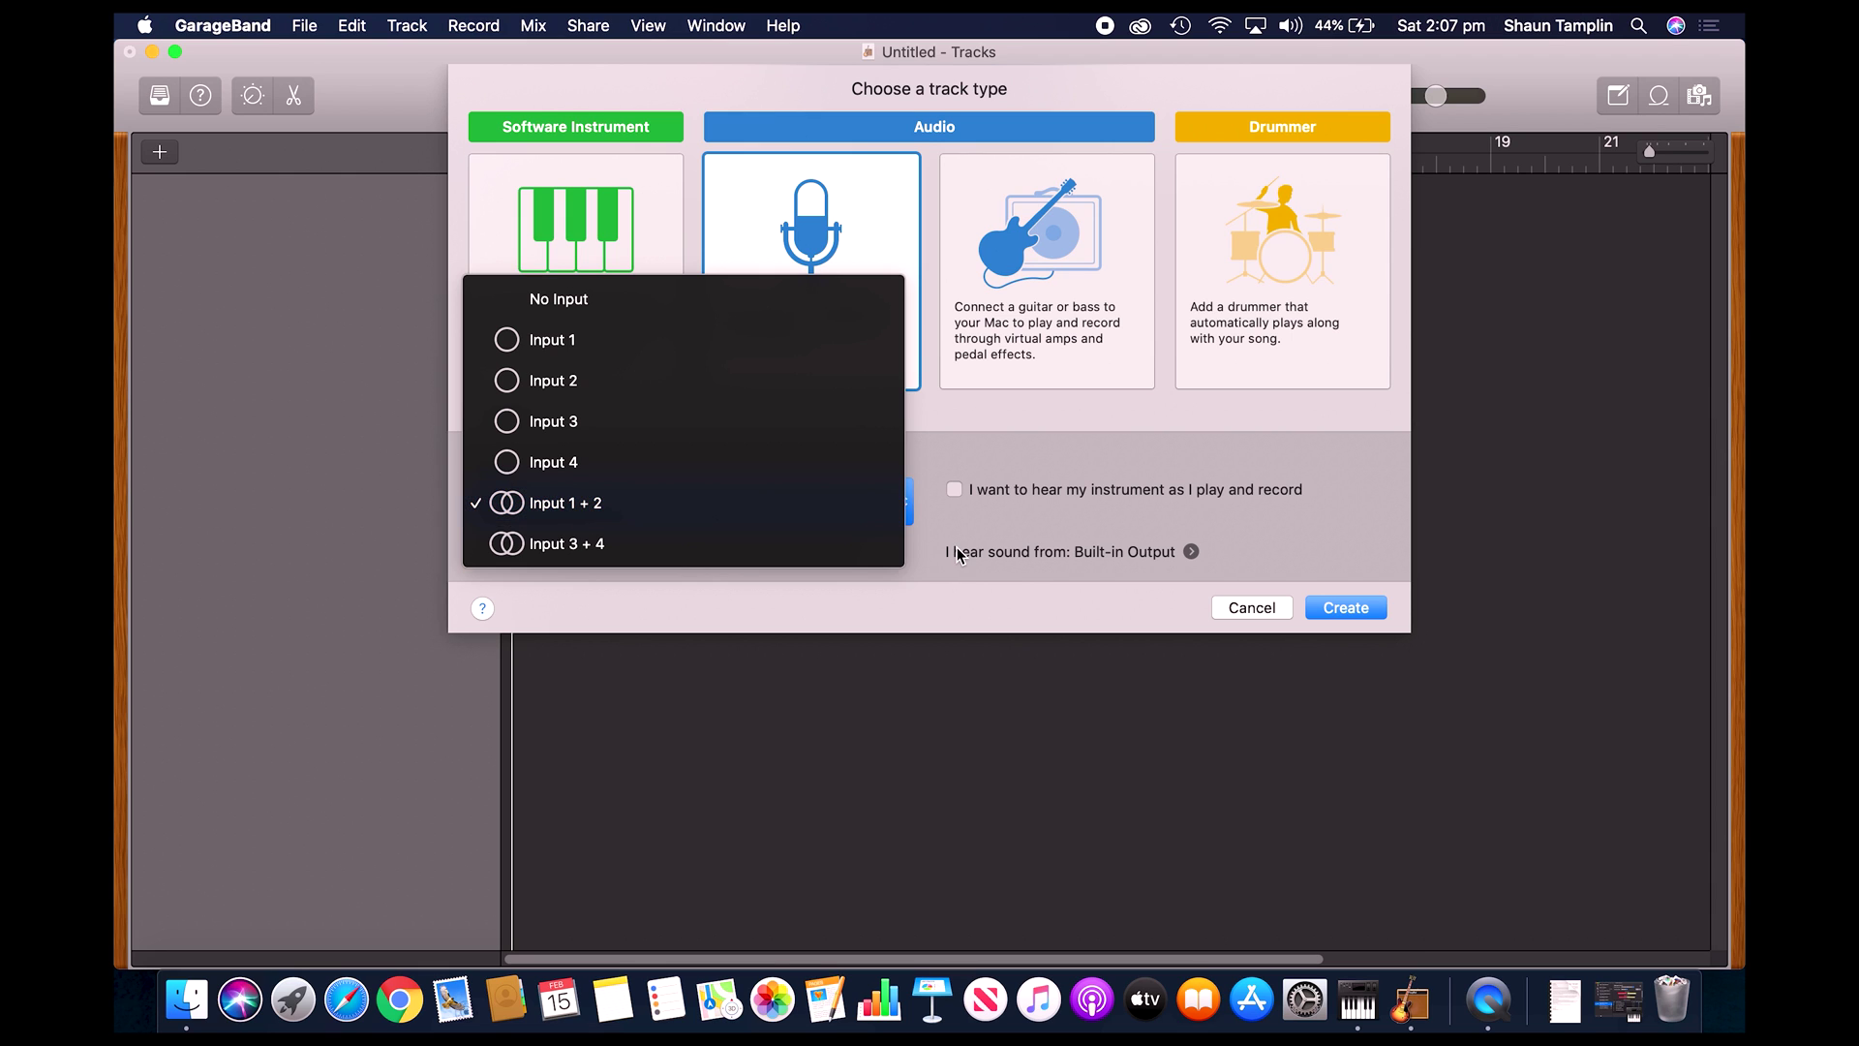
left_click(600, 502)
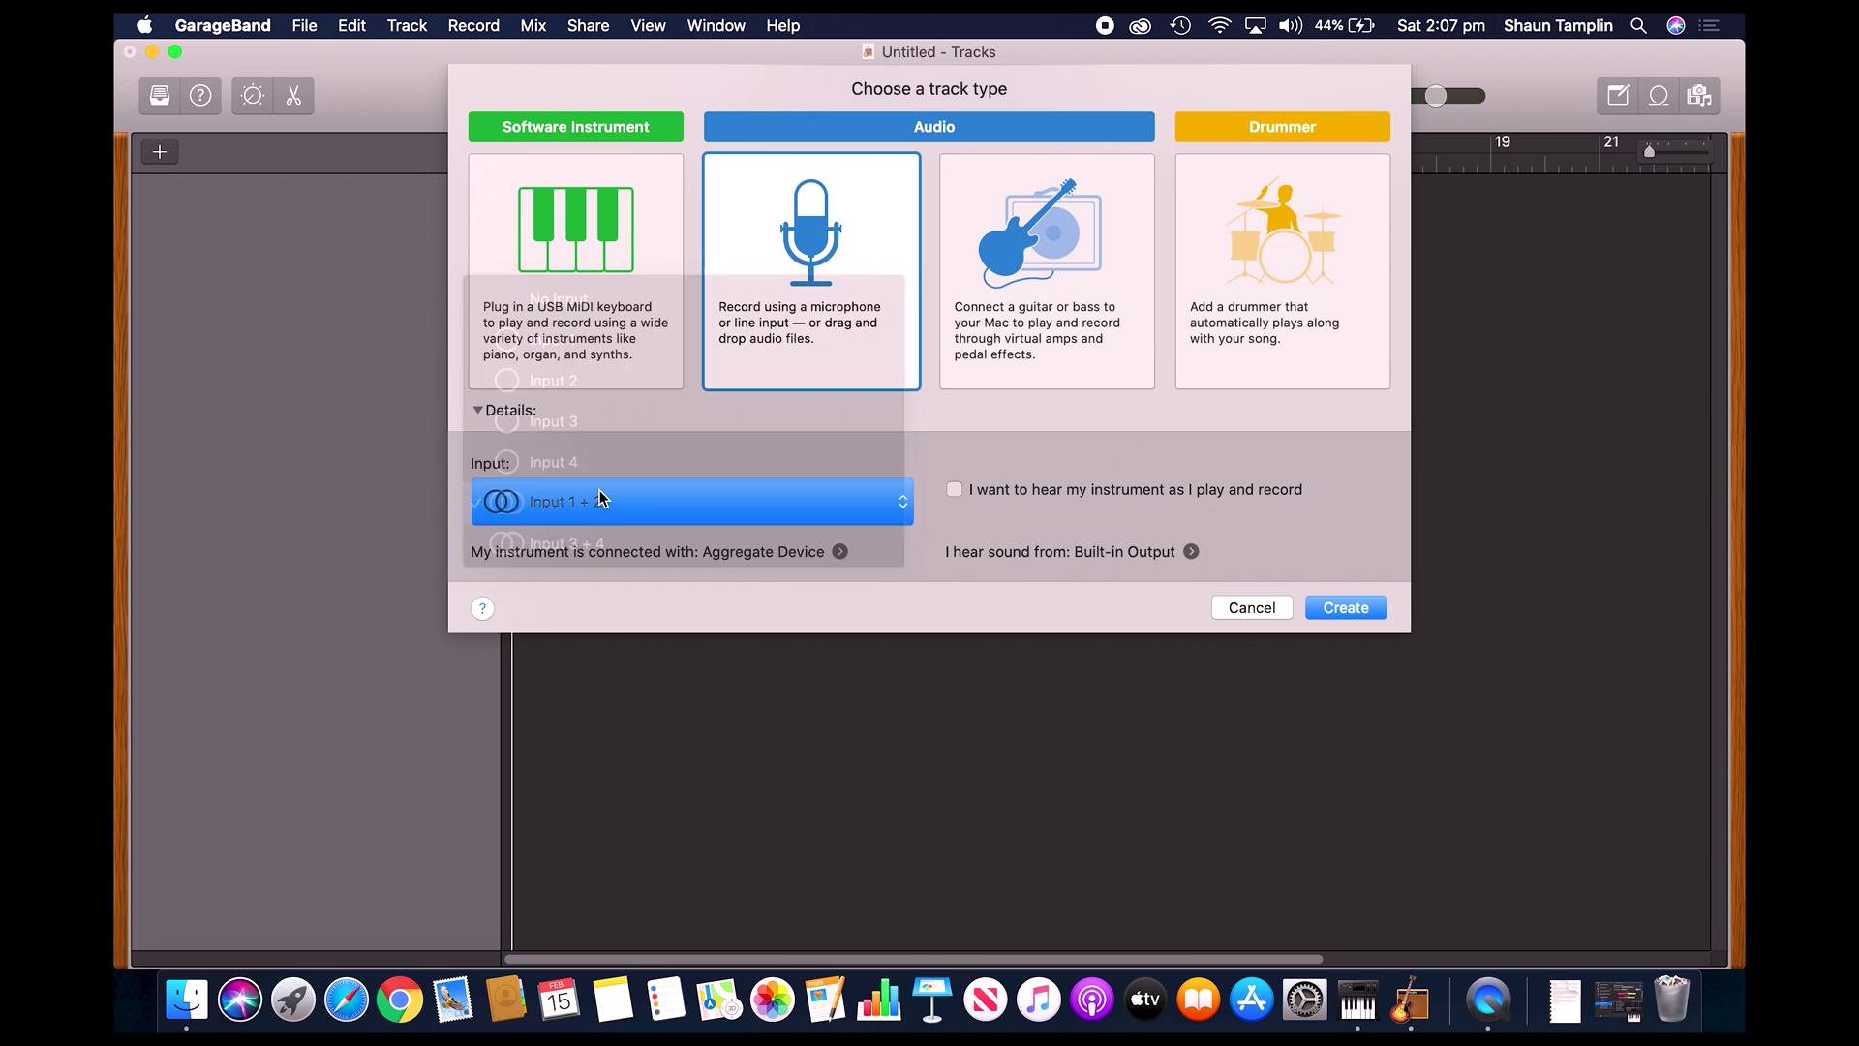
left_click(1330, 610)
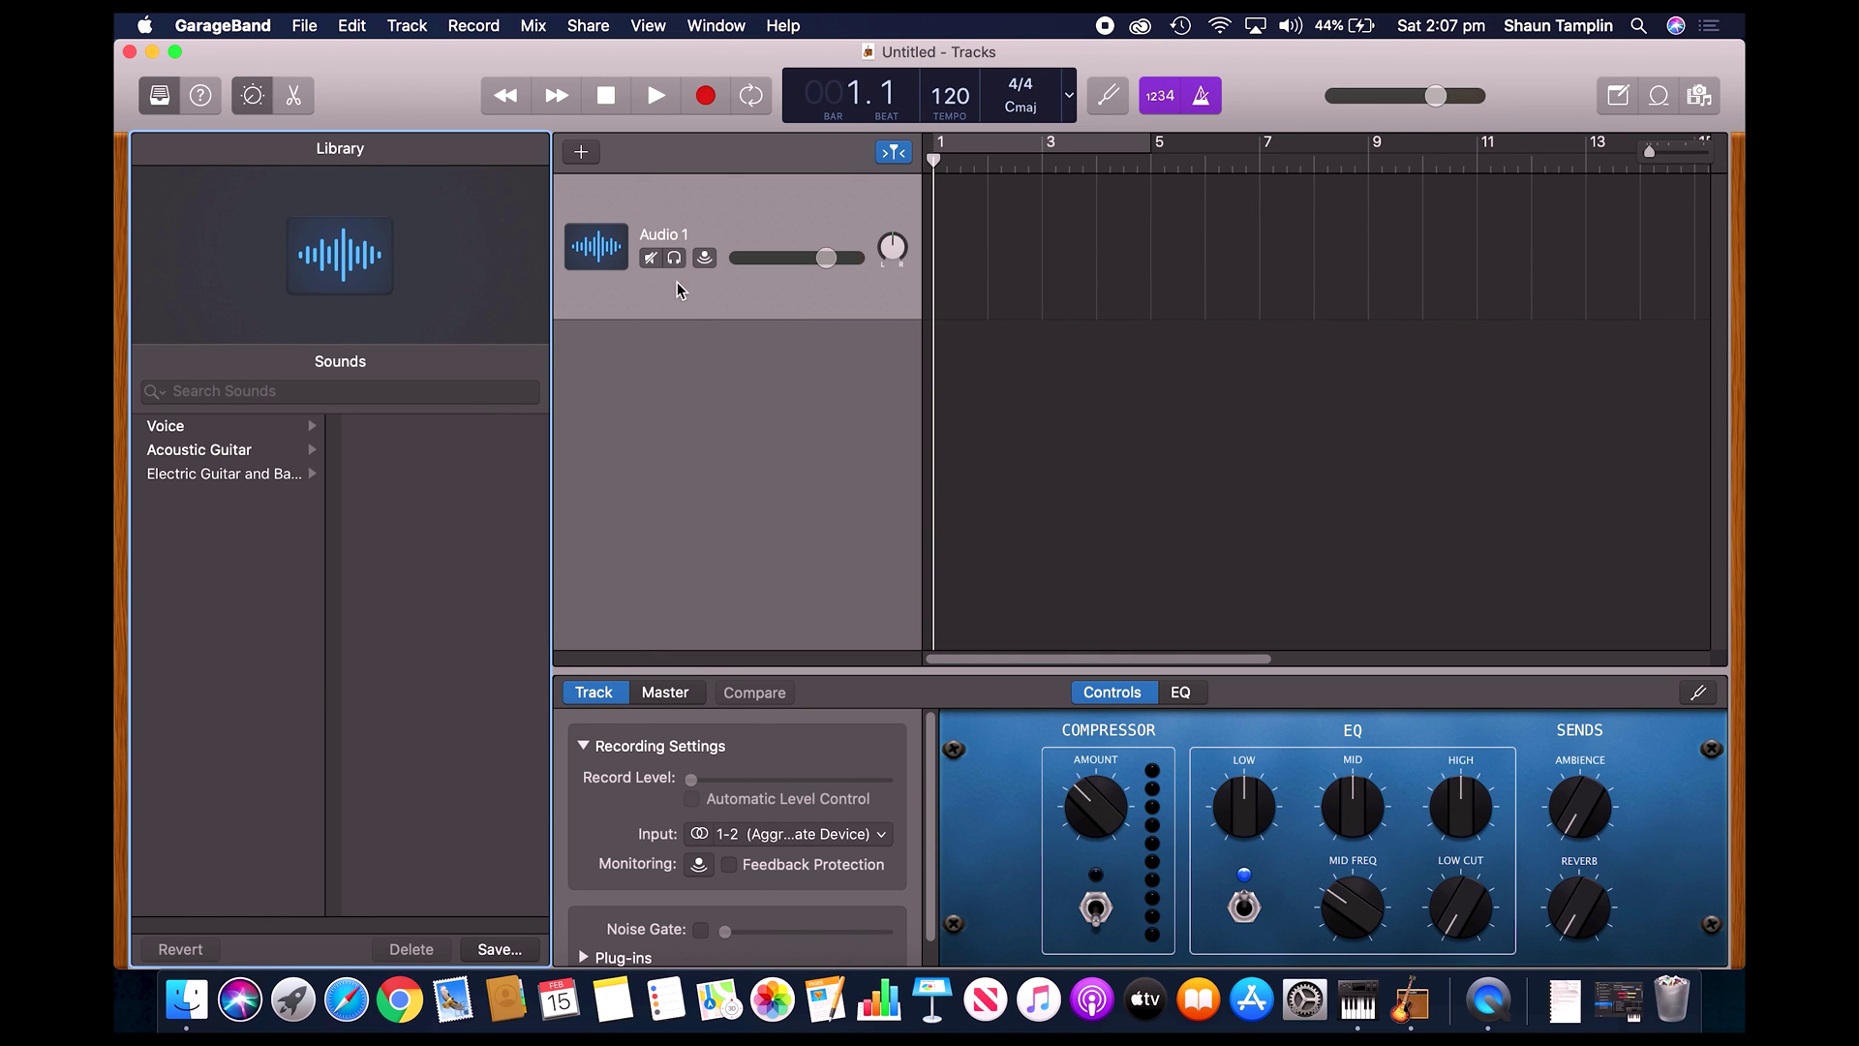
Add a second audio track, Audio 2, on Input 3 + 4, then select Audio 1.
left_click(407, 26)
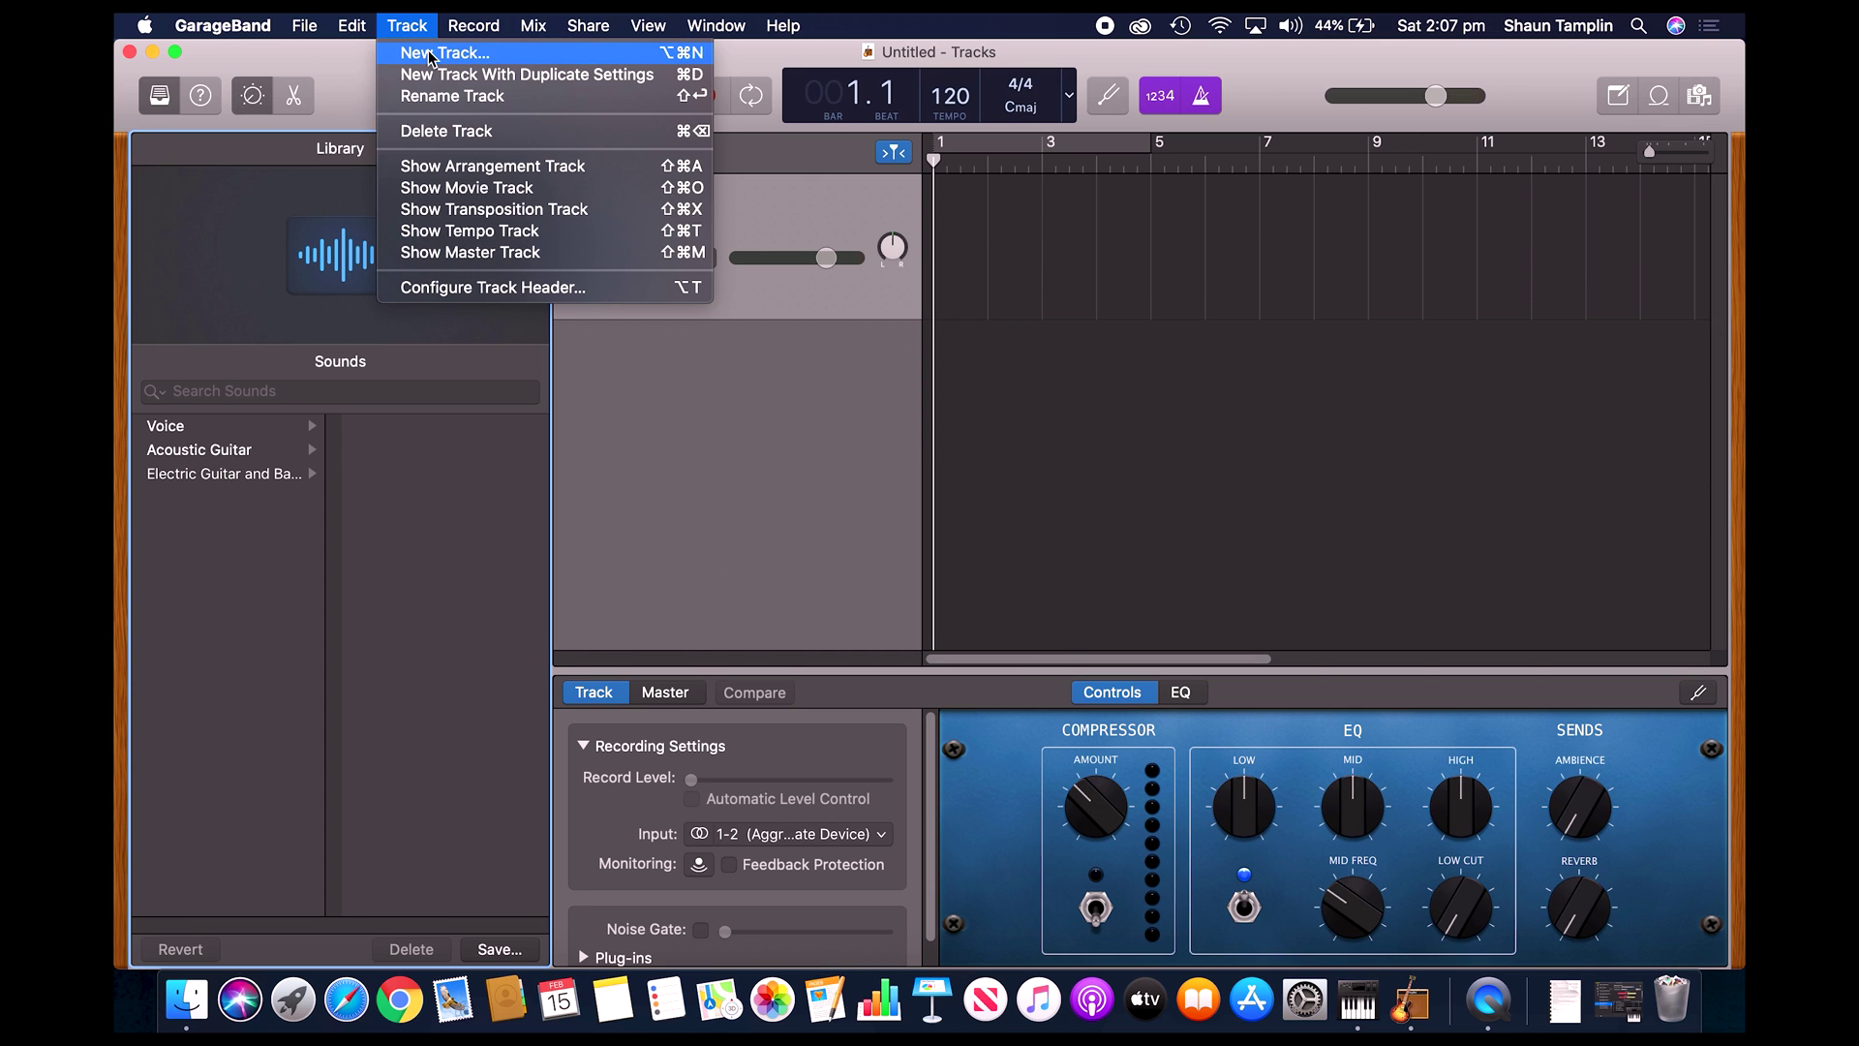
left_click(428, 52)
left_click(627, 502)
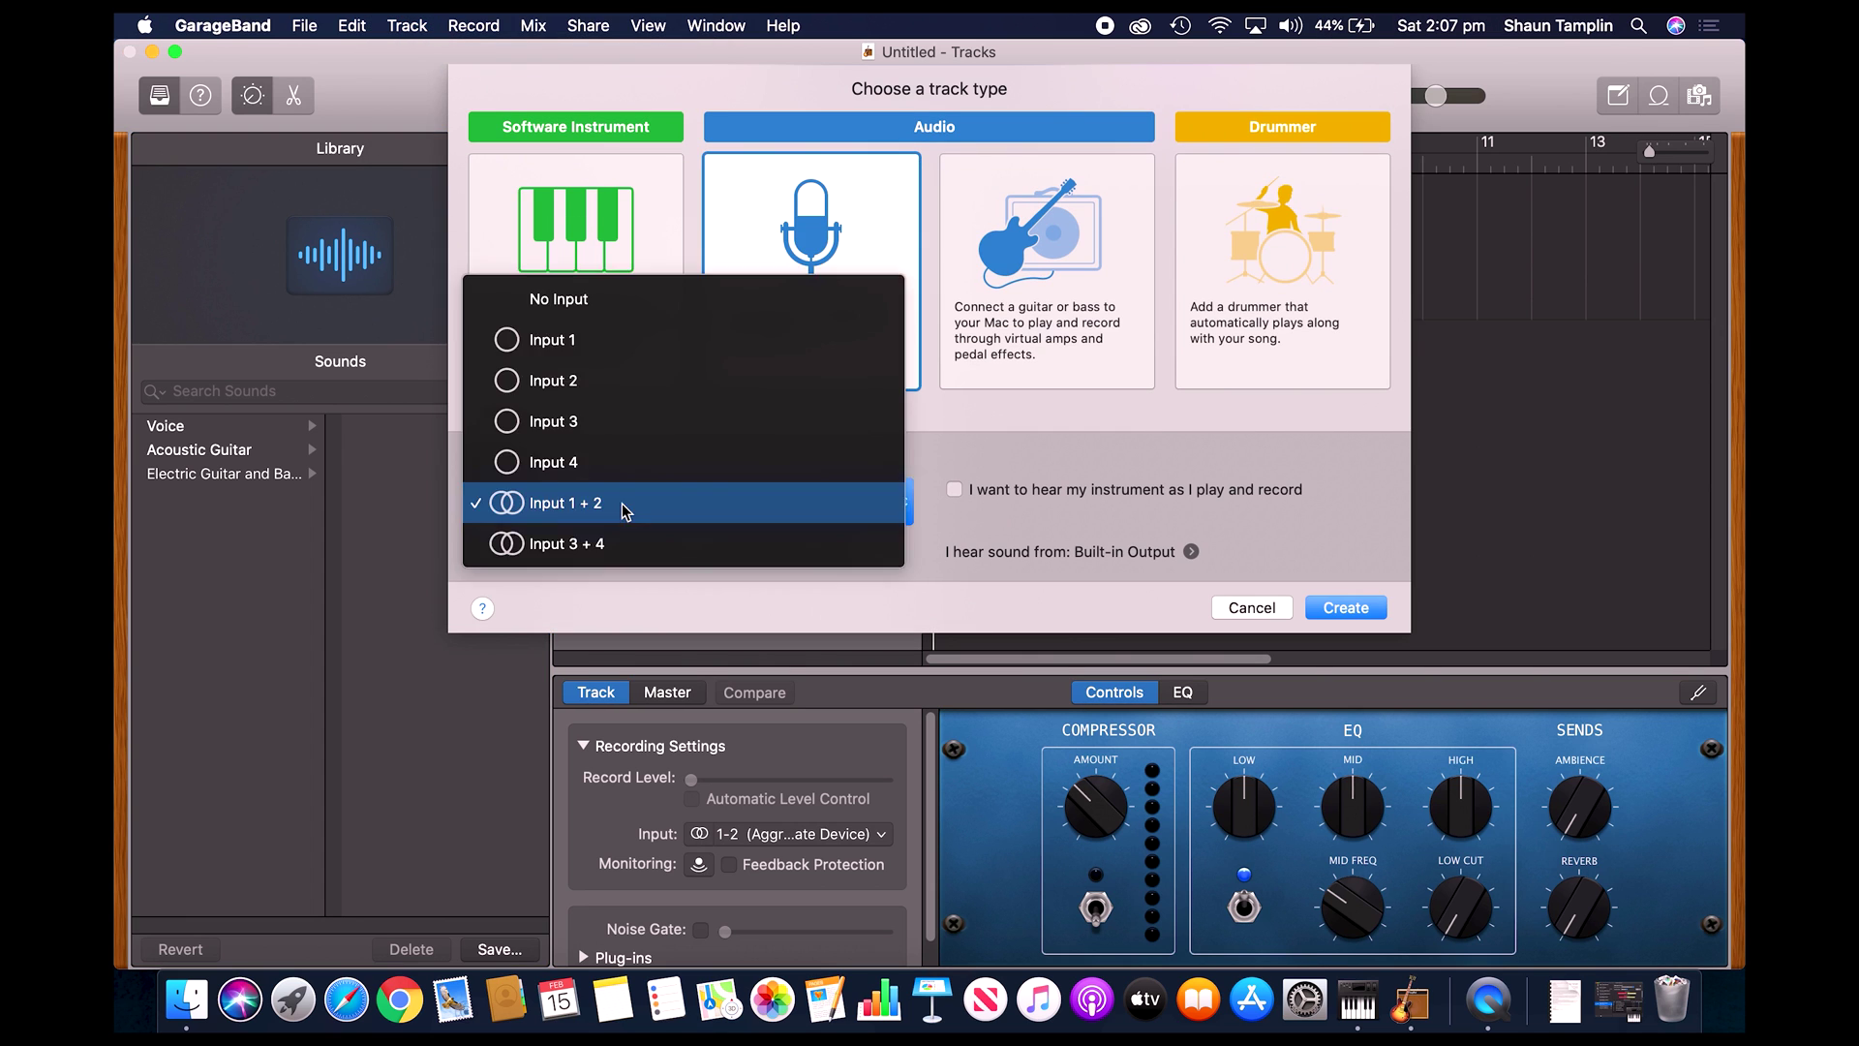
left_click(595, 539)
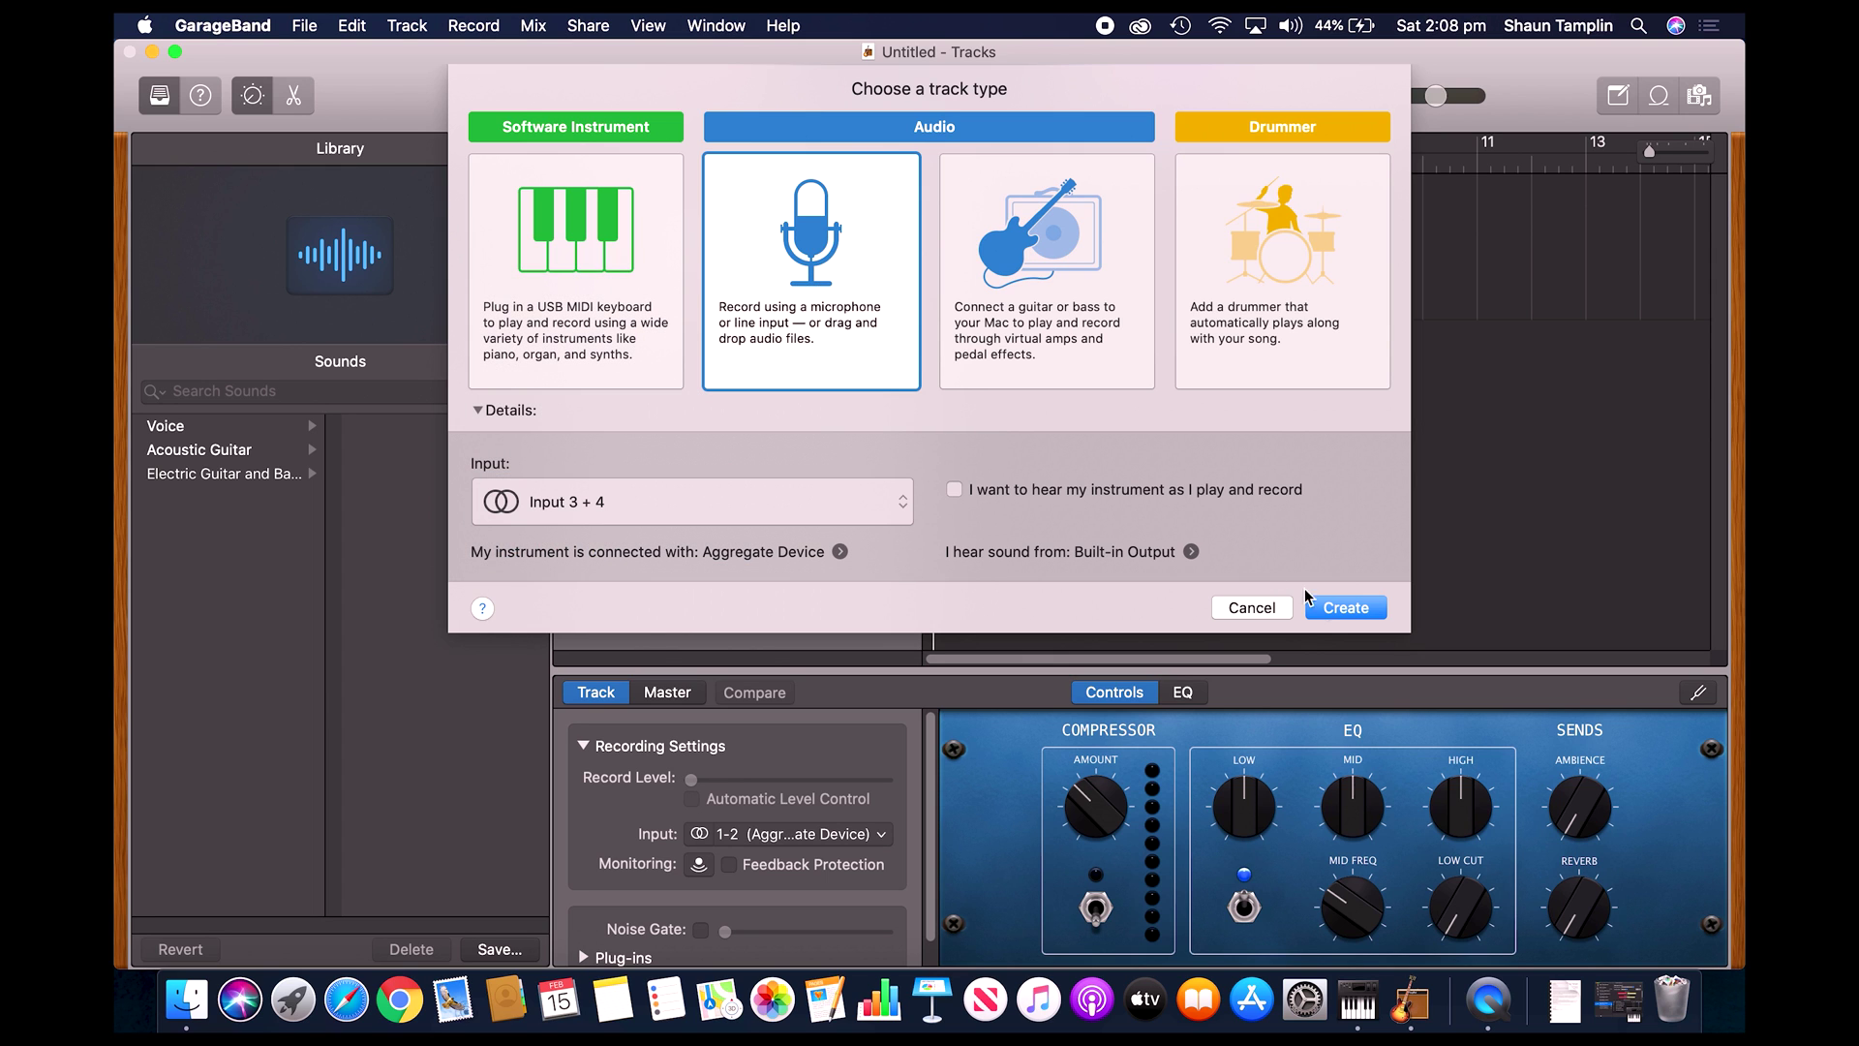
left_click(1346, 607)
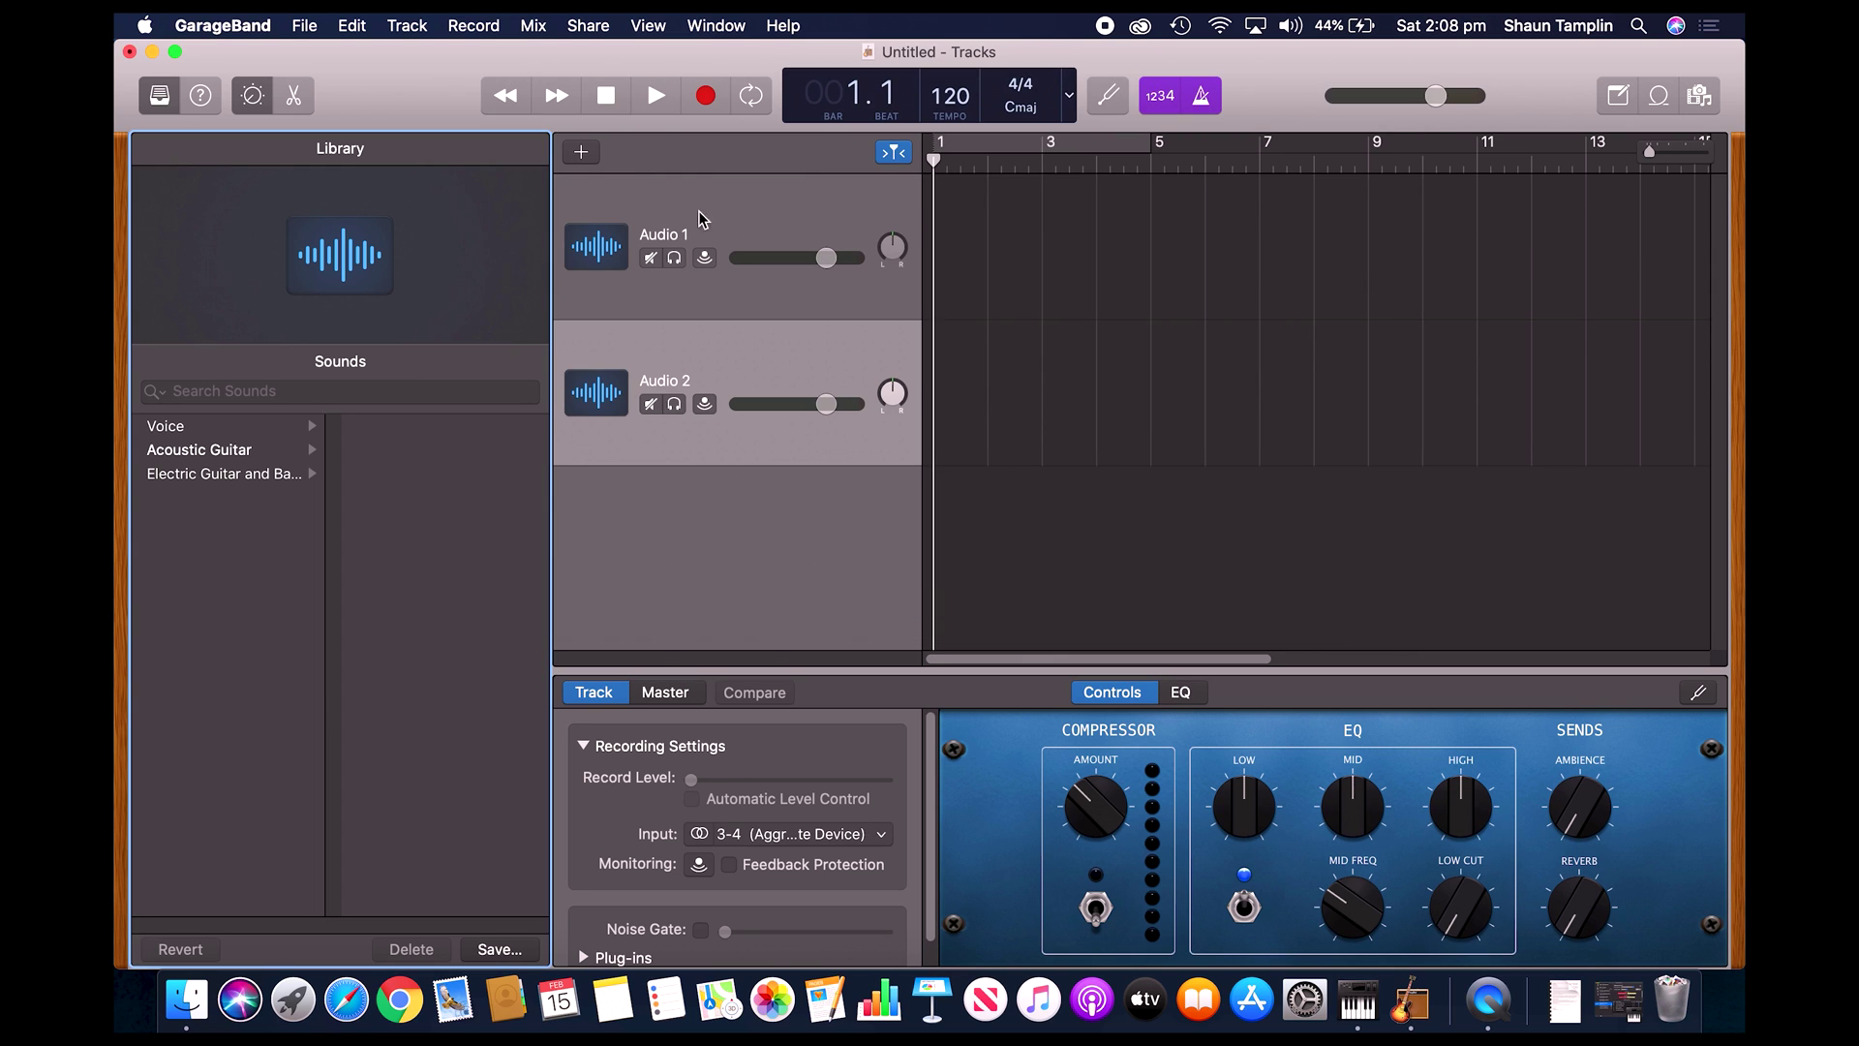
left_click(736, 233)
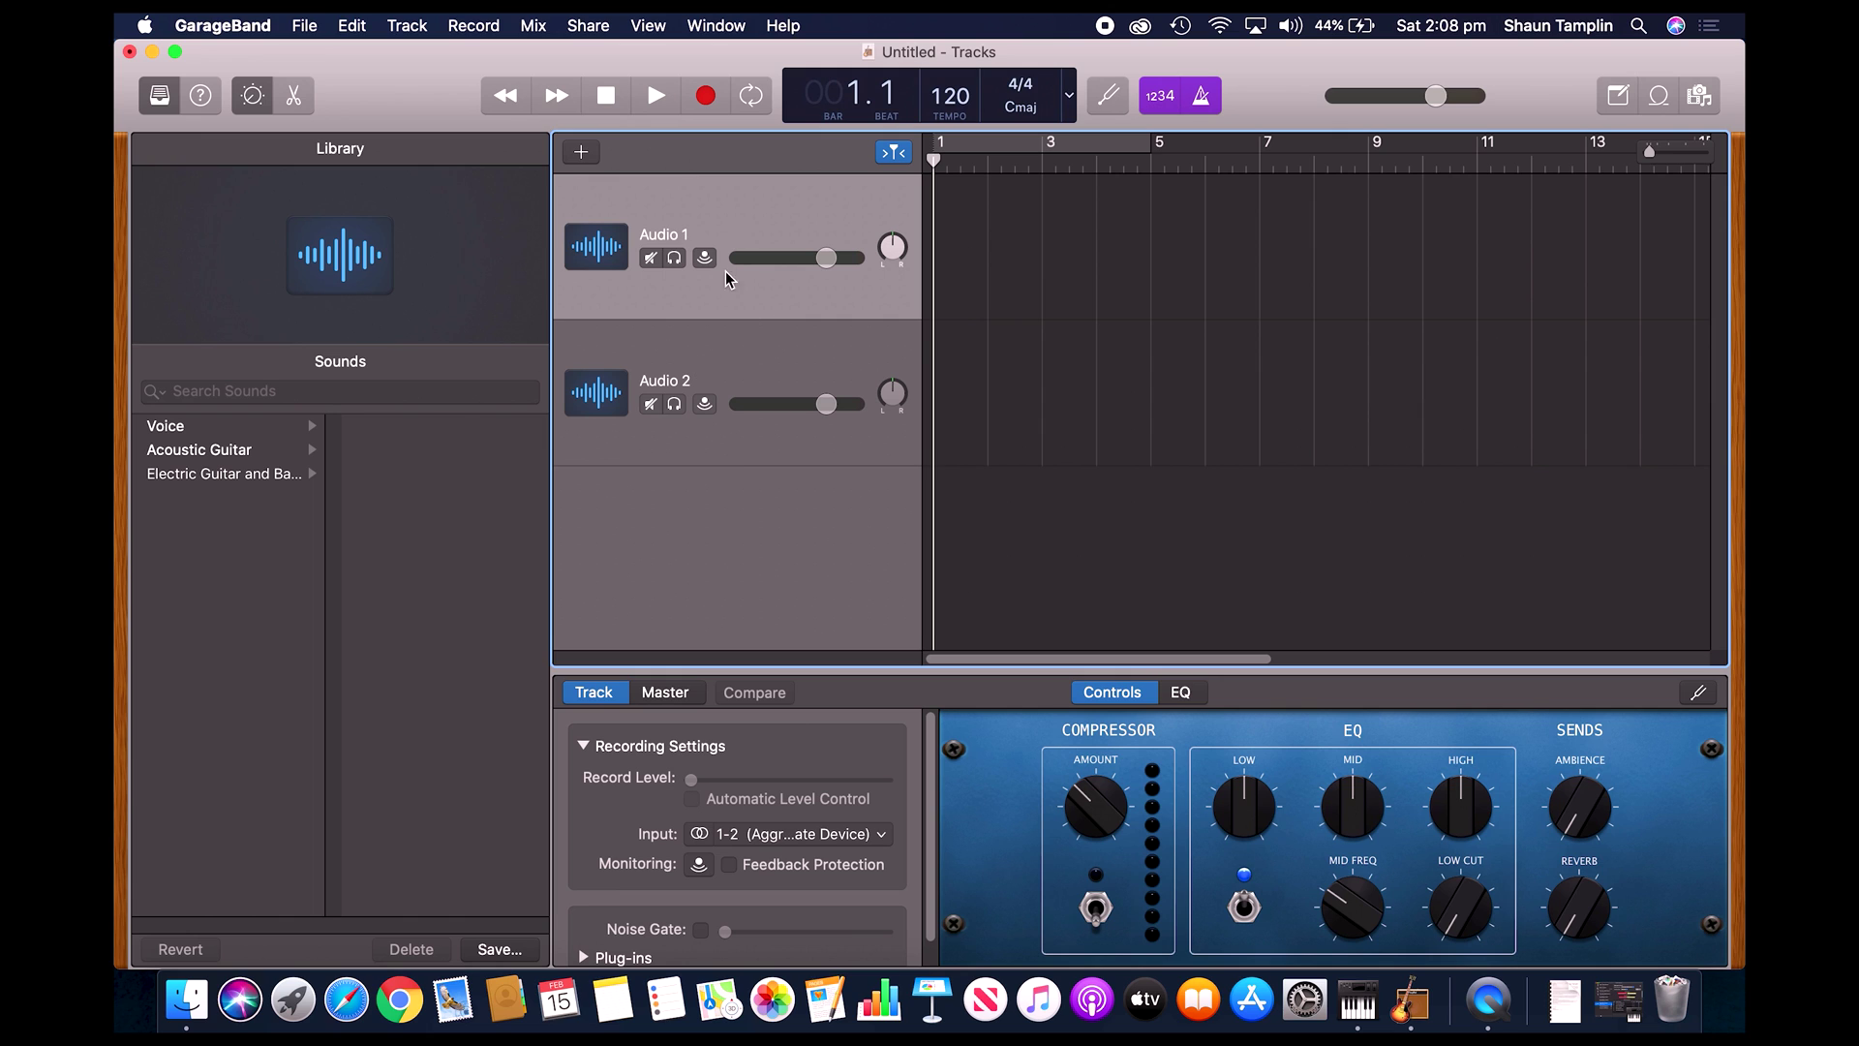
Rename Audio 1 to 'Microphone 1' and Audio 2 to 'Microphone 2'.
right_click(725, 211)
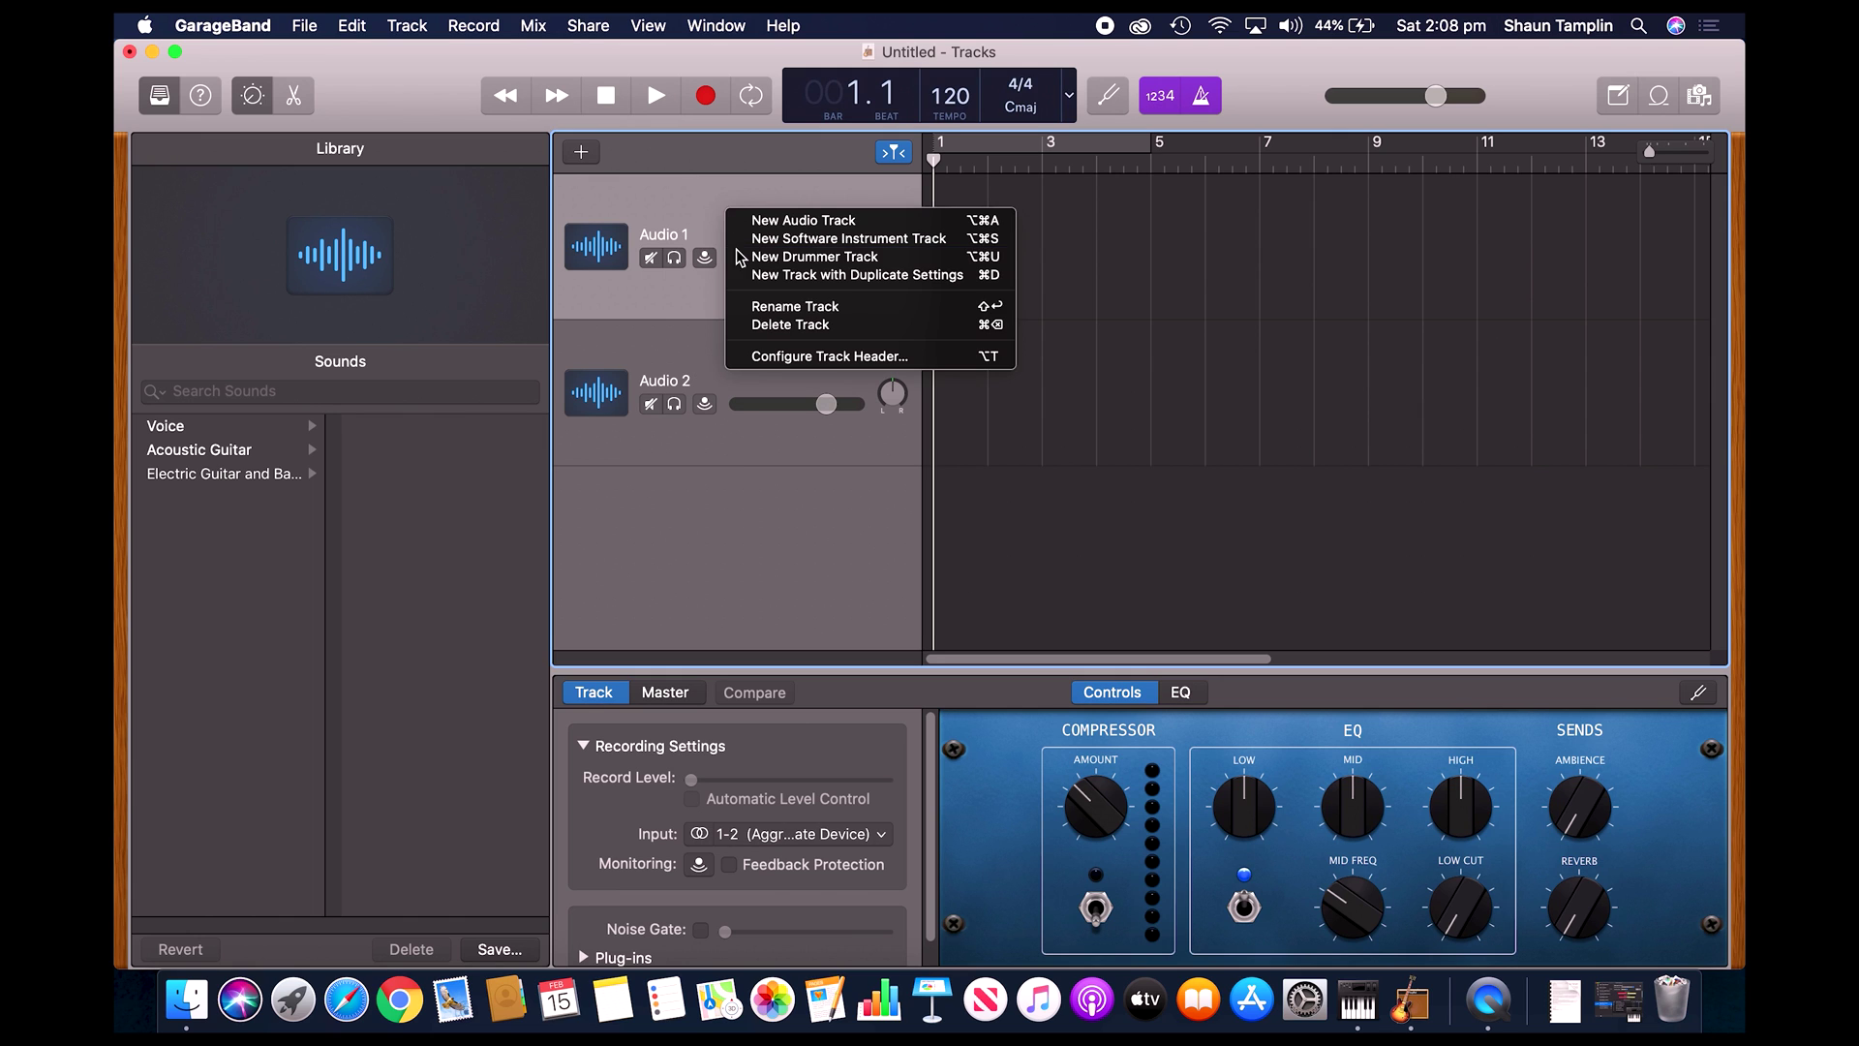
left_click(762, 306)
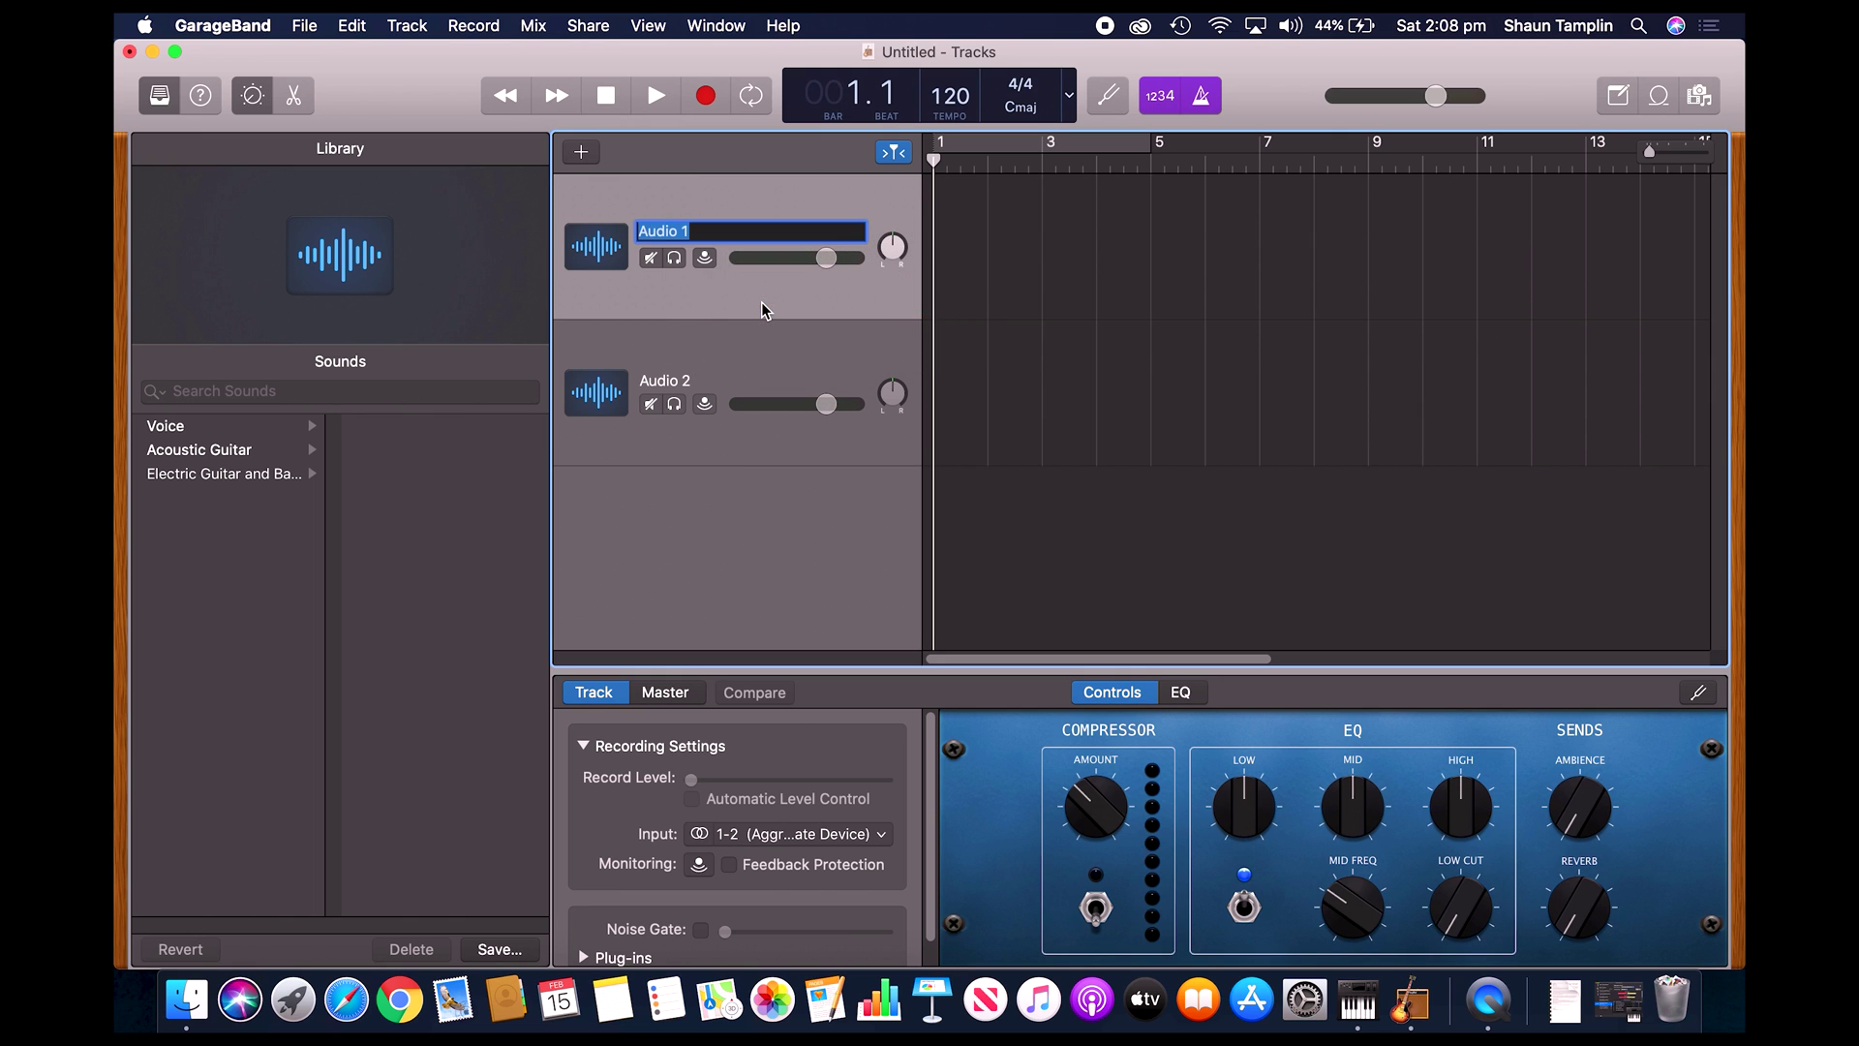
type("Microphone")
key("Return")
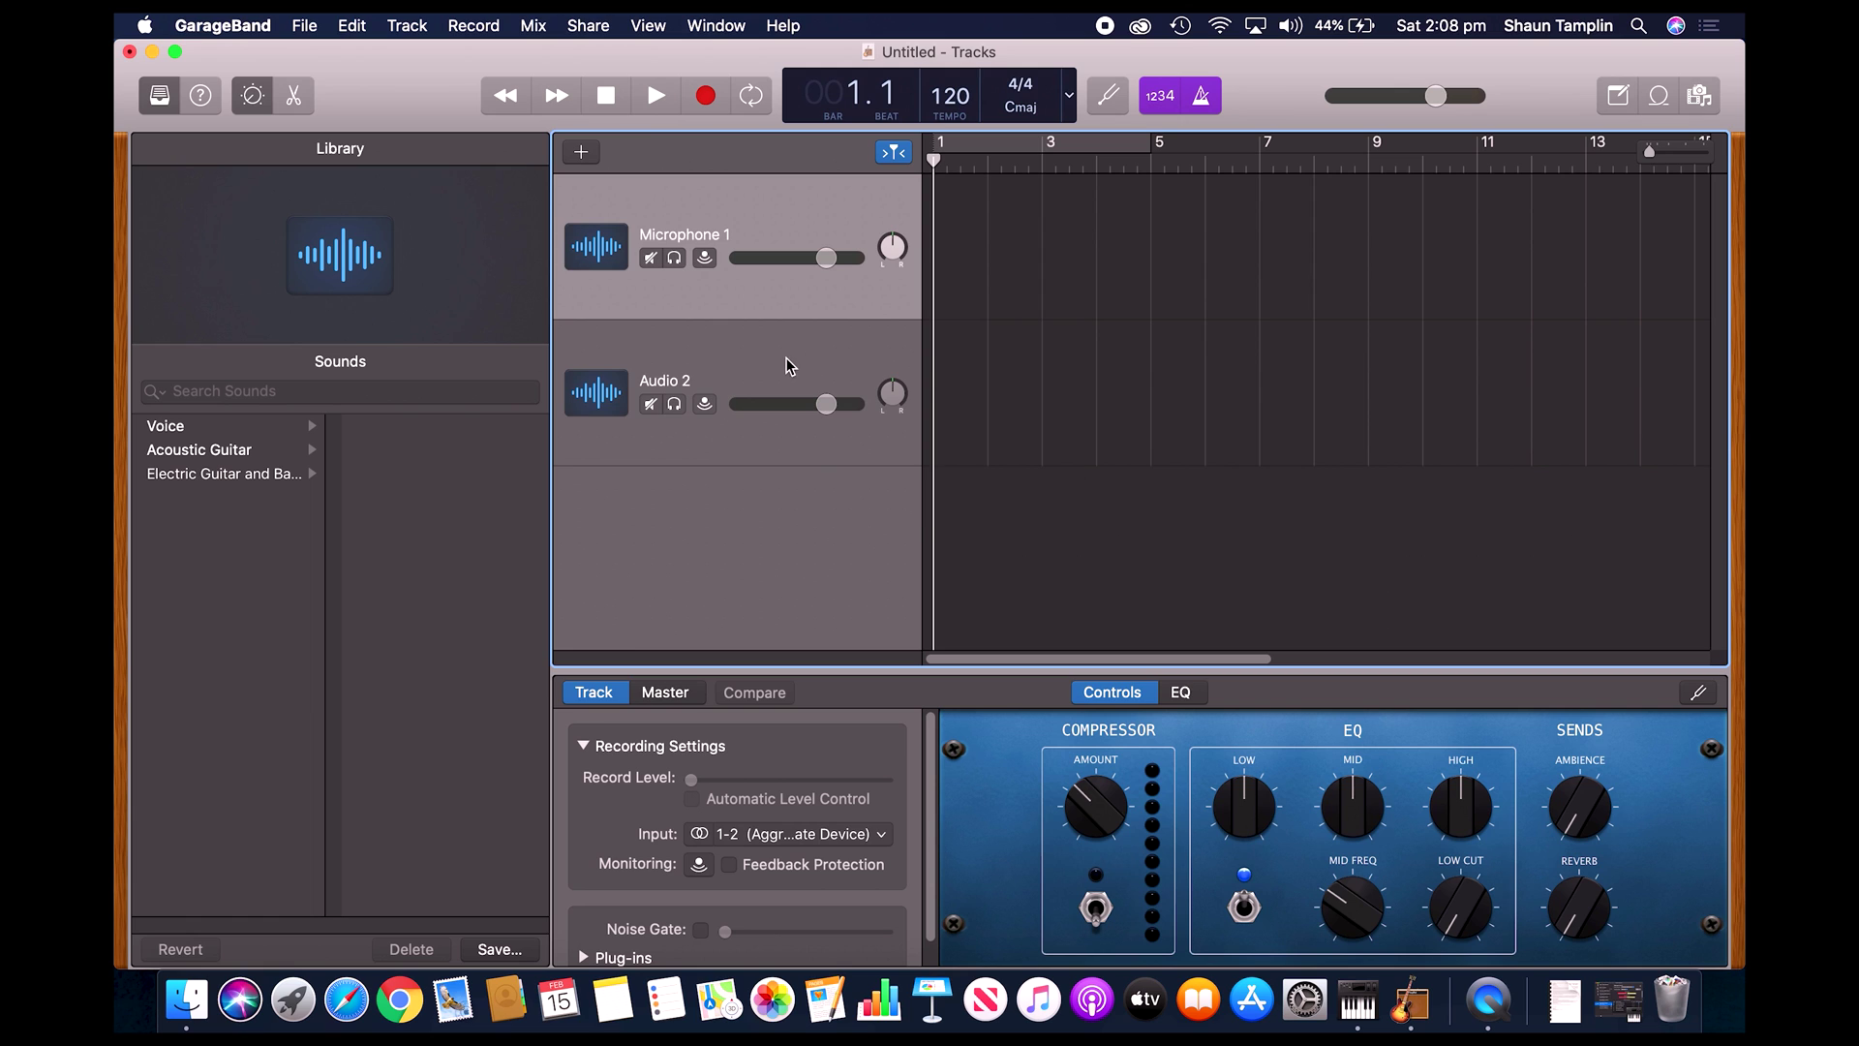
right_click(791, 357)
left_click(819, 455)
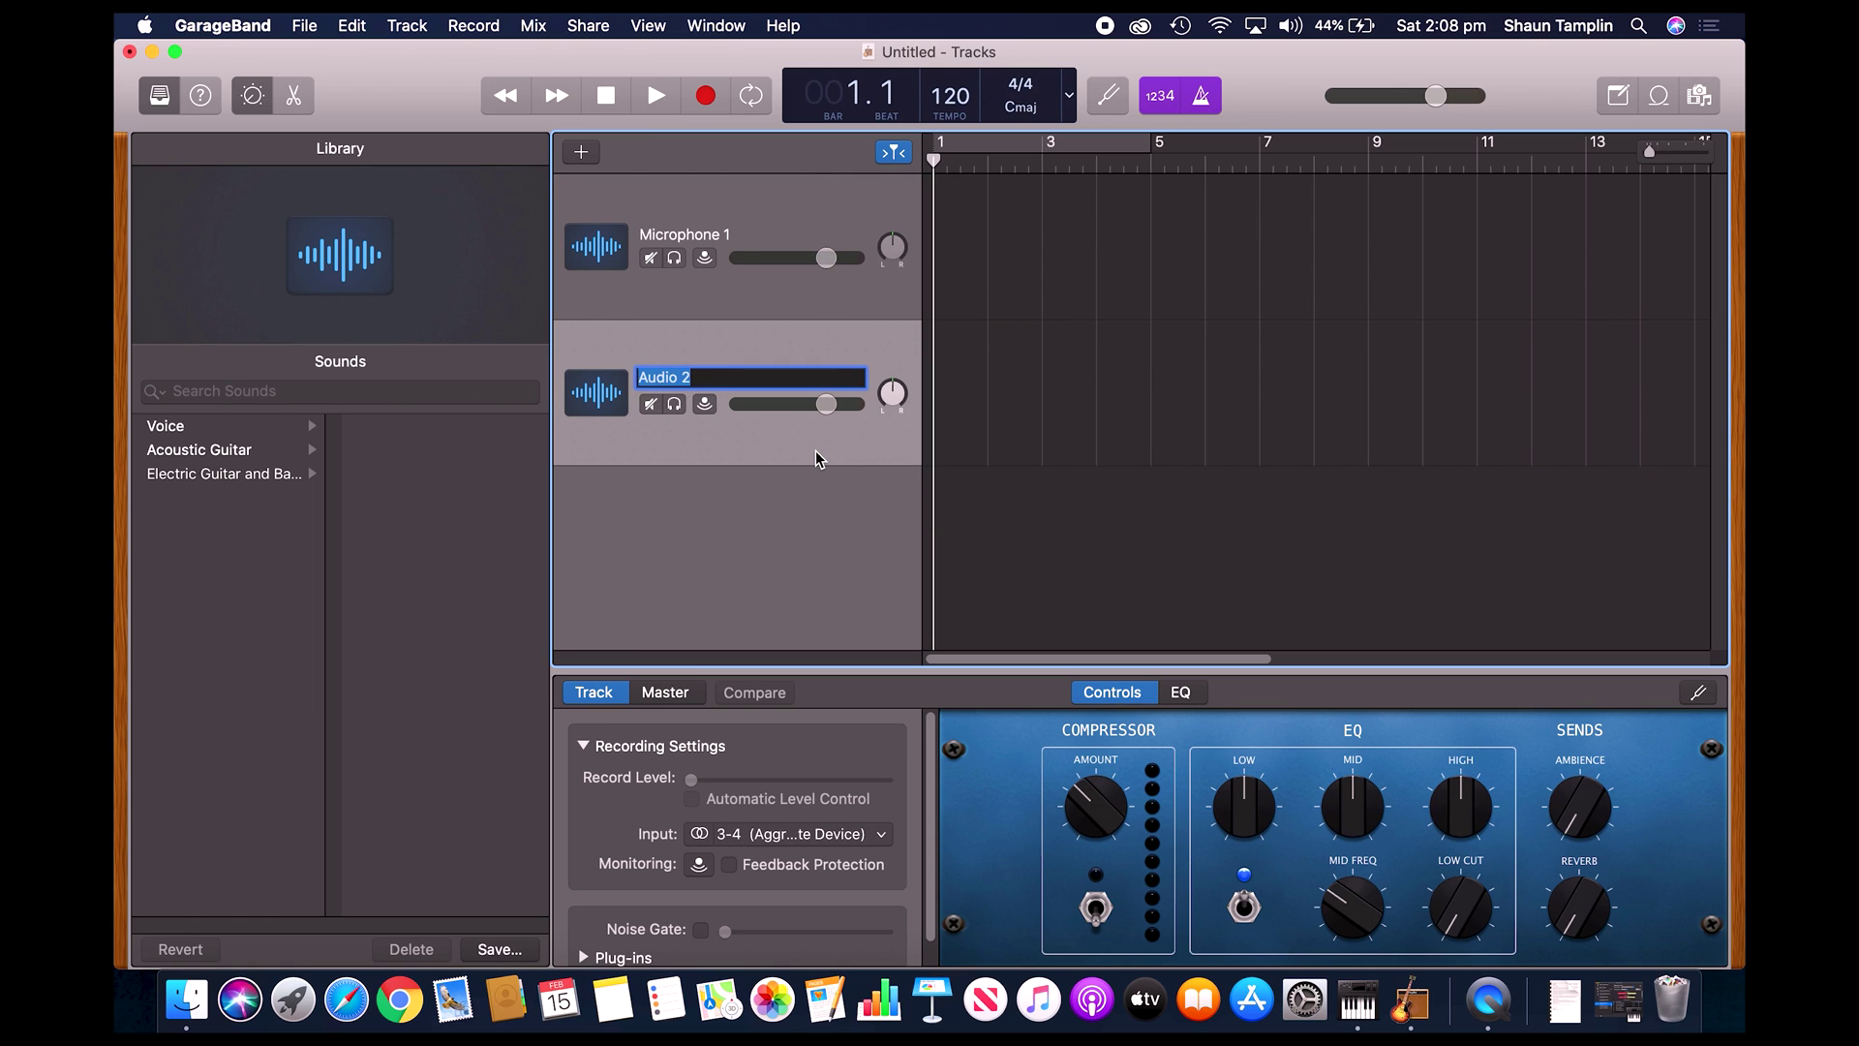
type("Microphone 2")
key("Return")
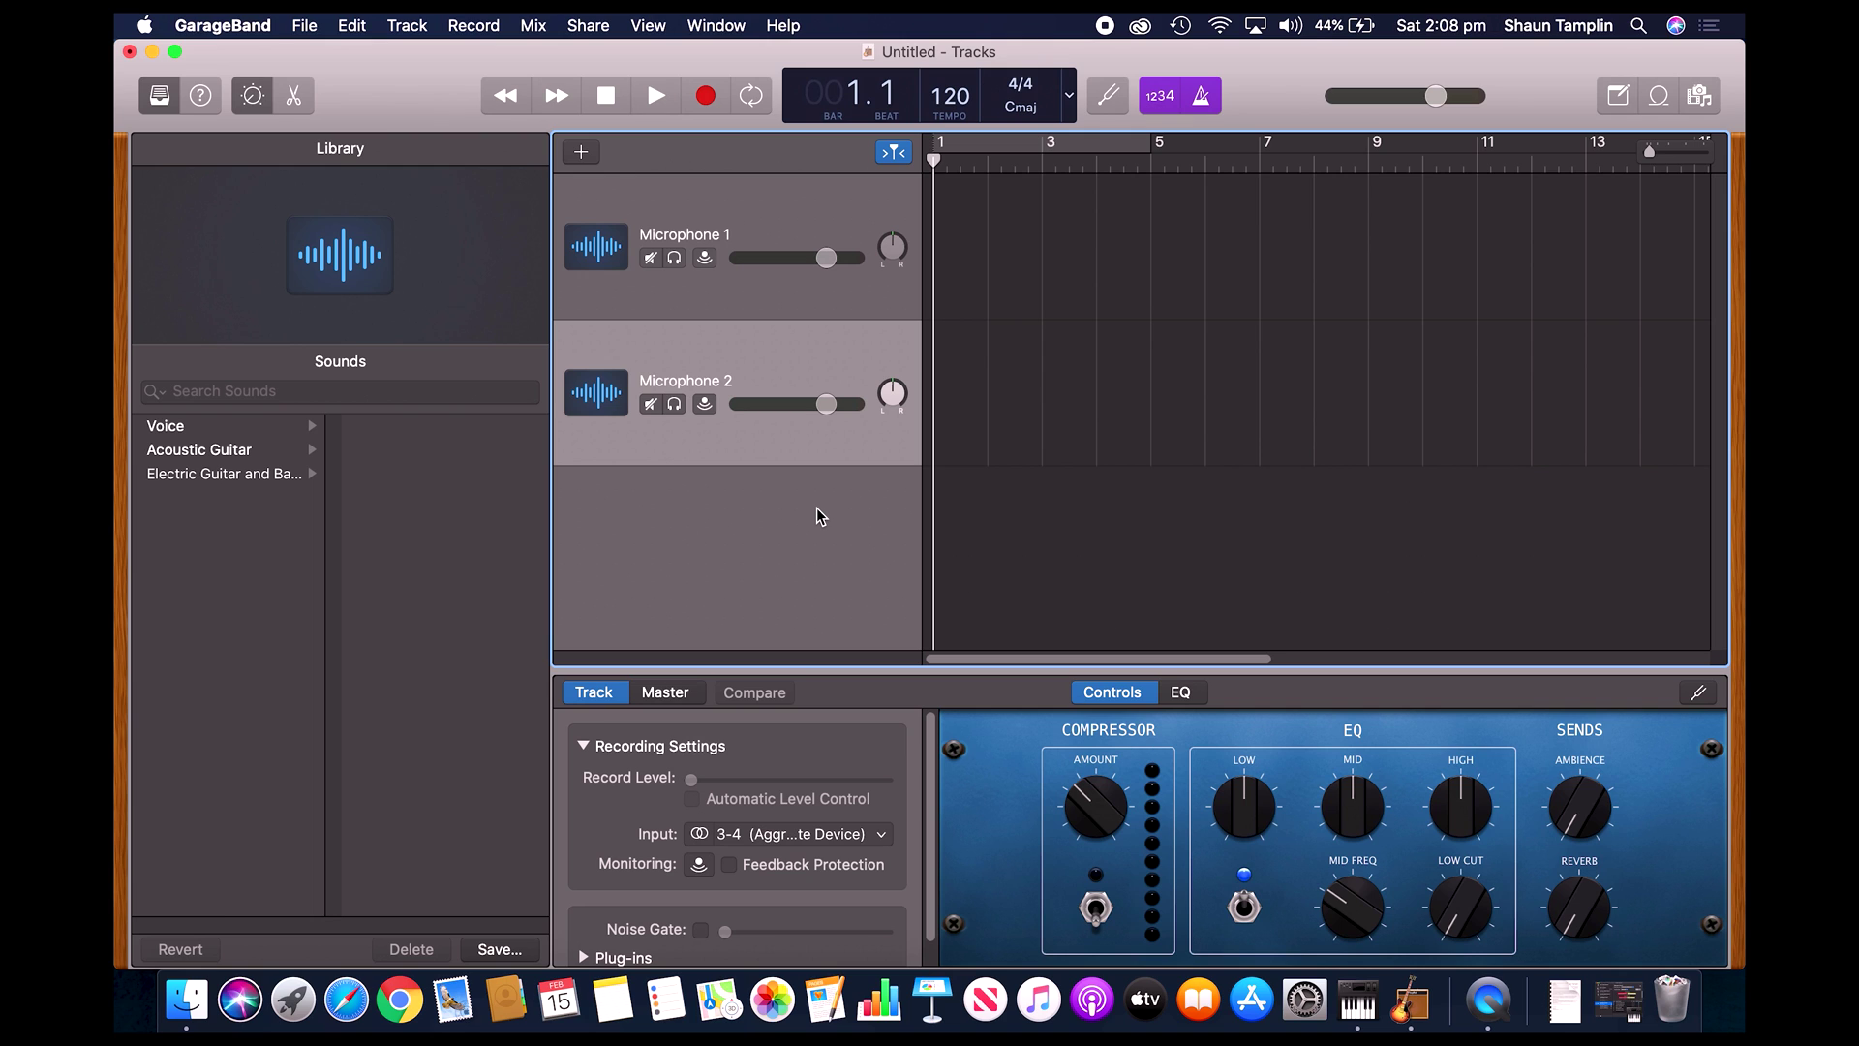
Add Track Lock and Record Enable buttons to the track headers.
right_click(703, 355)
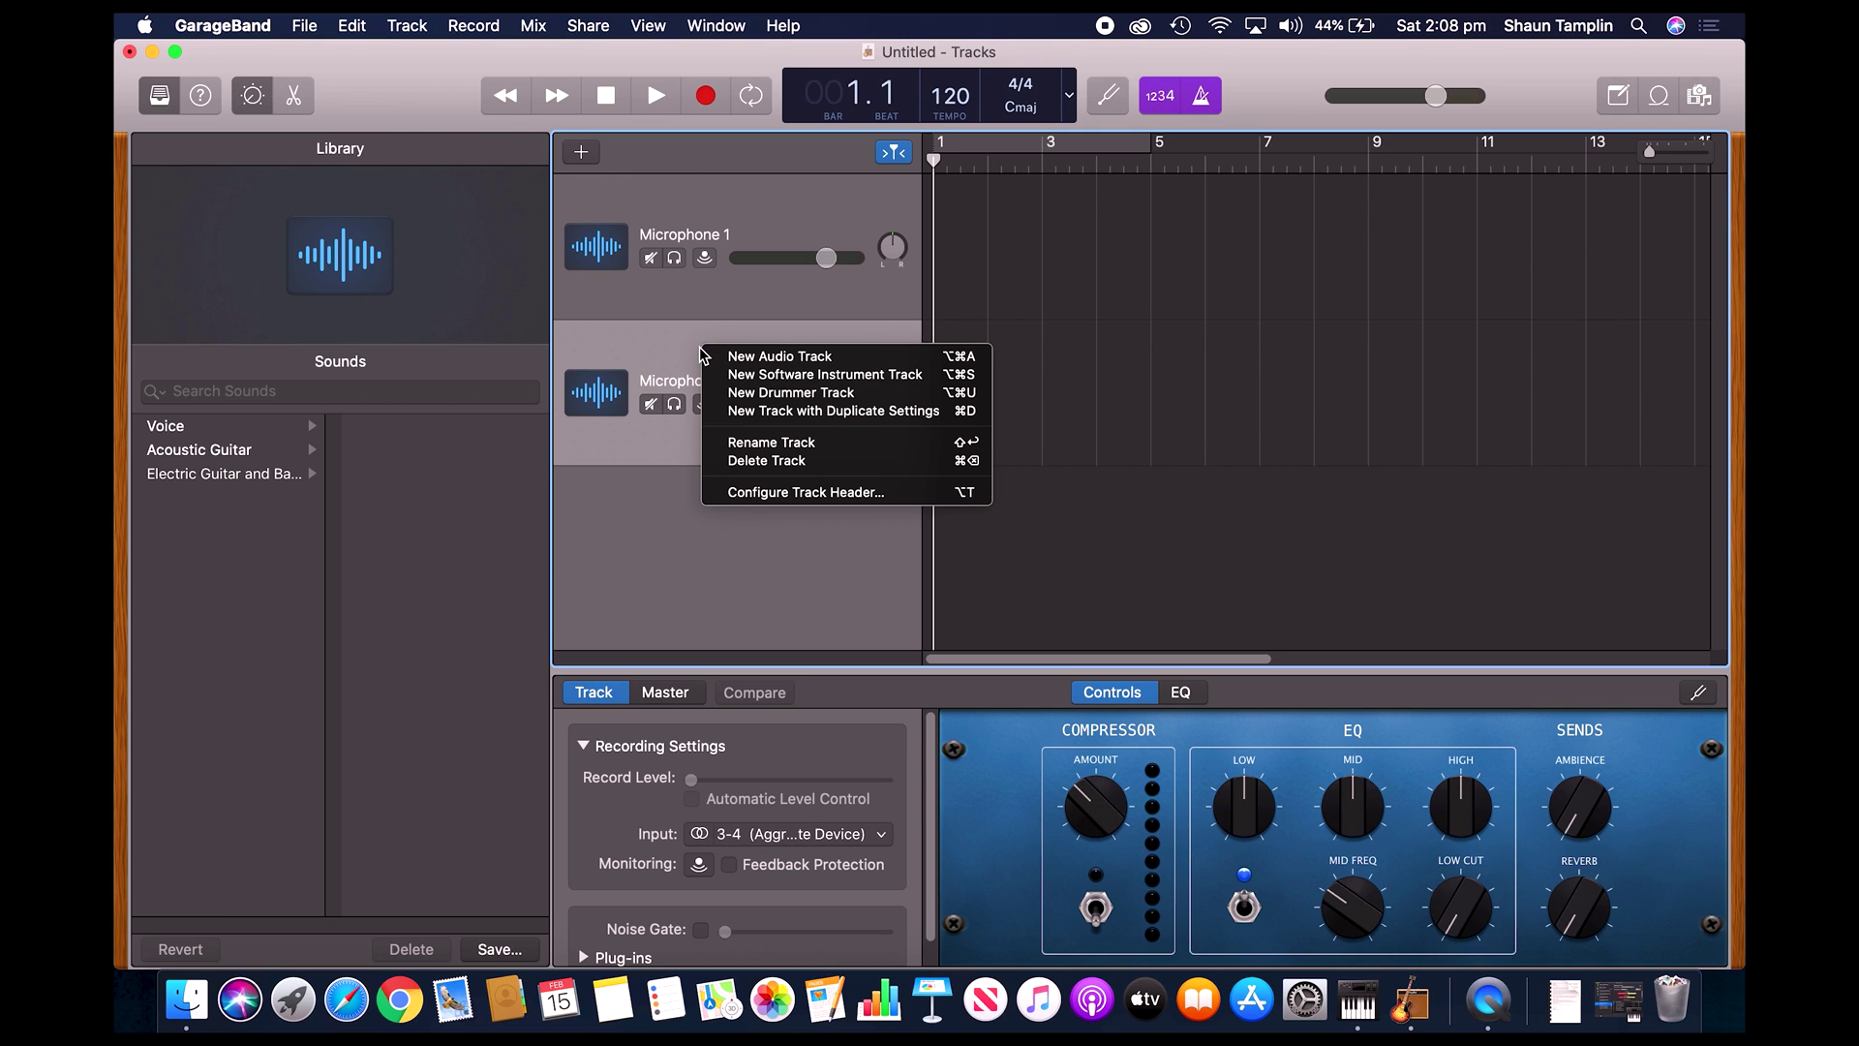
left_click(759, 494)
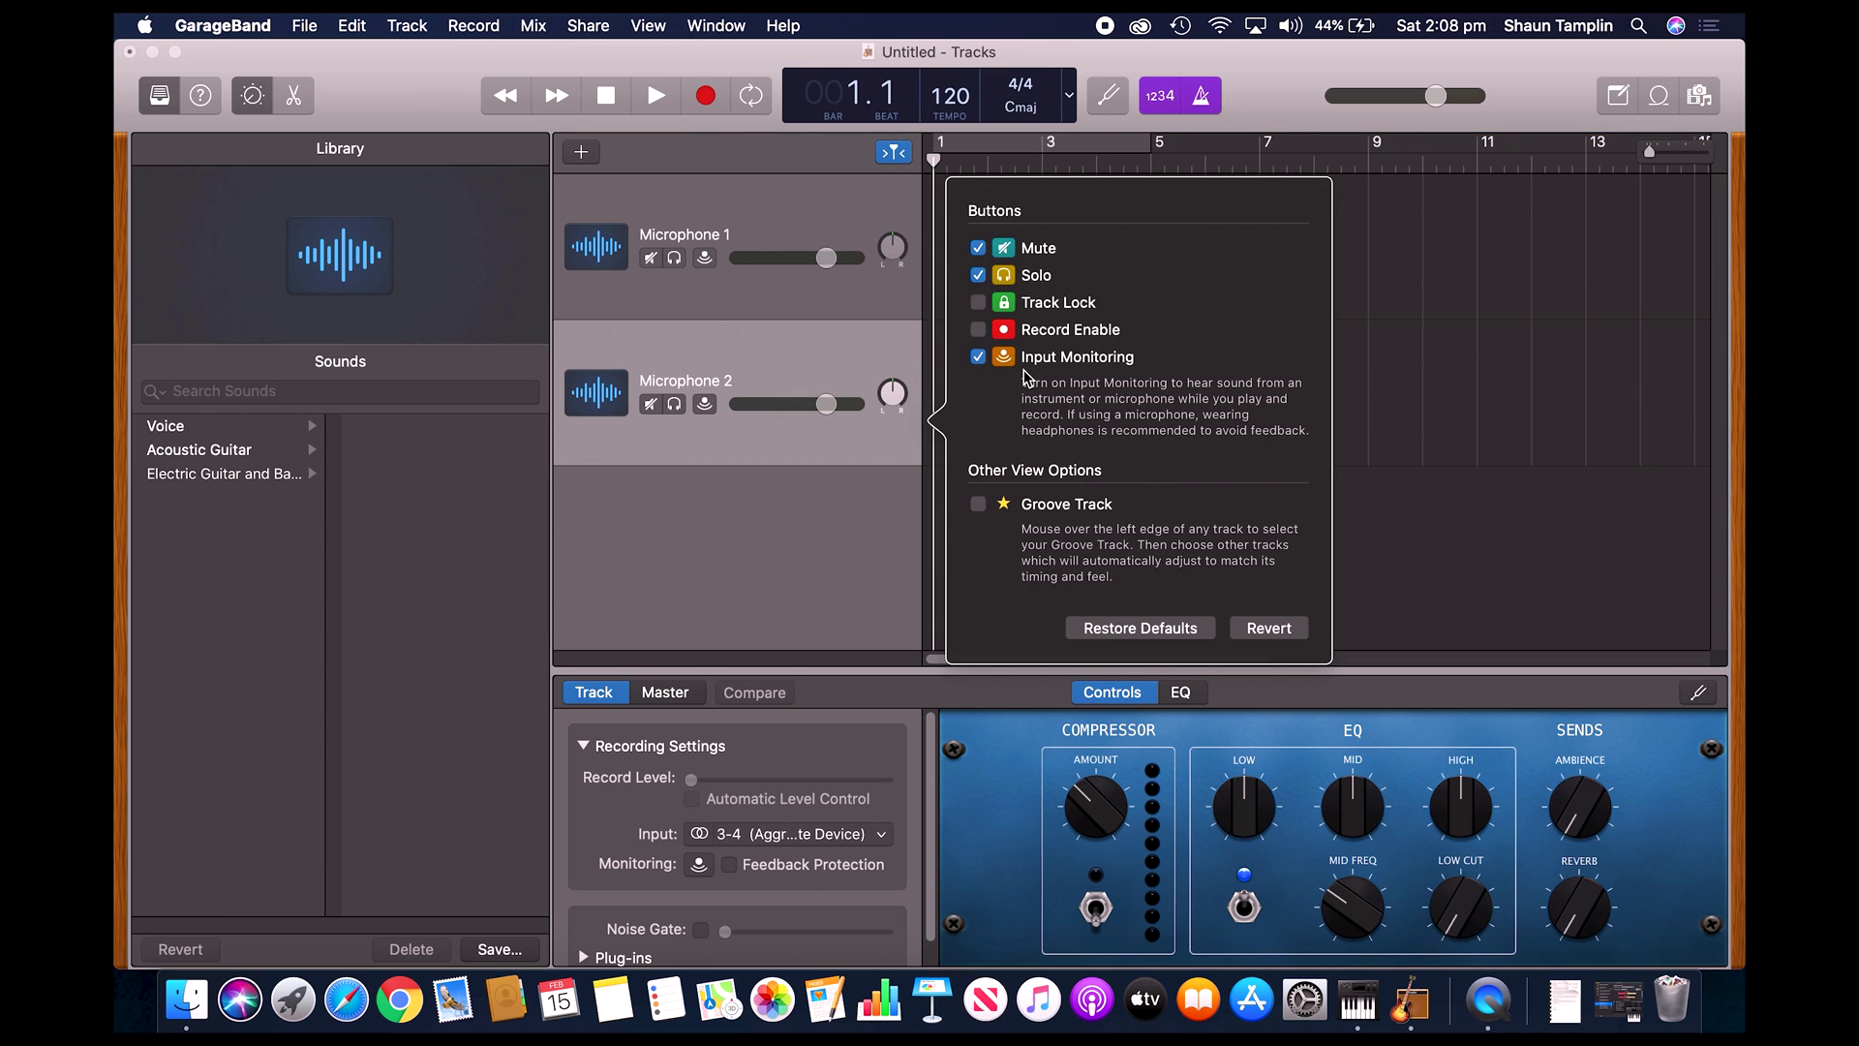
left_click(979, 303)
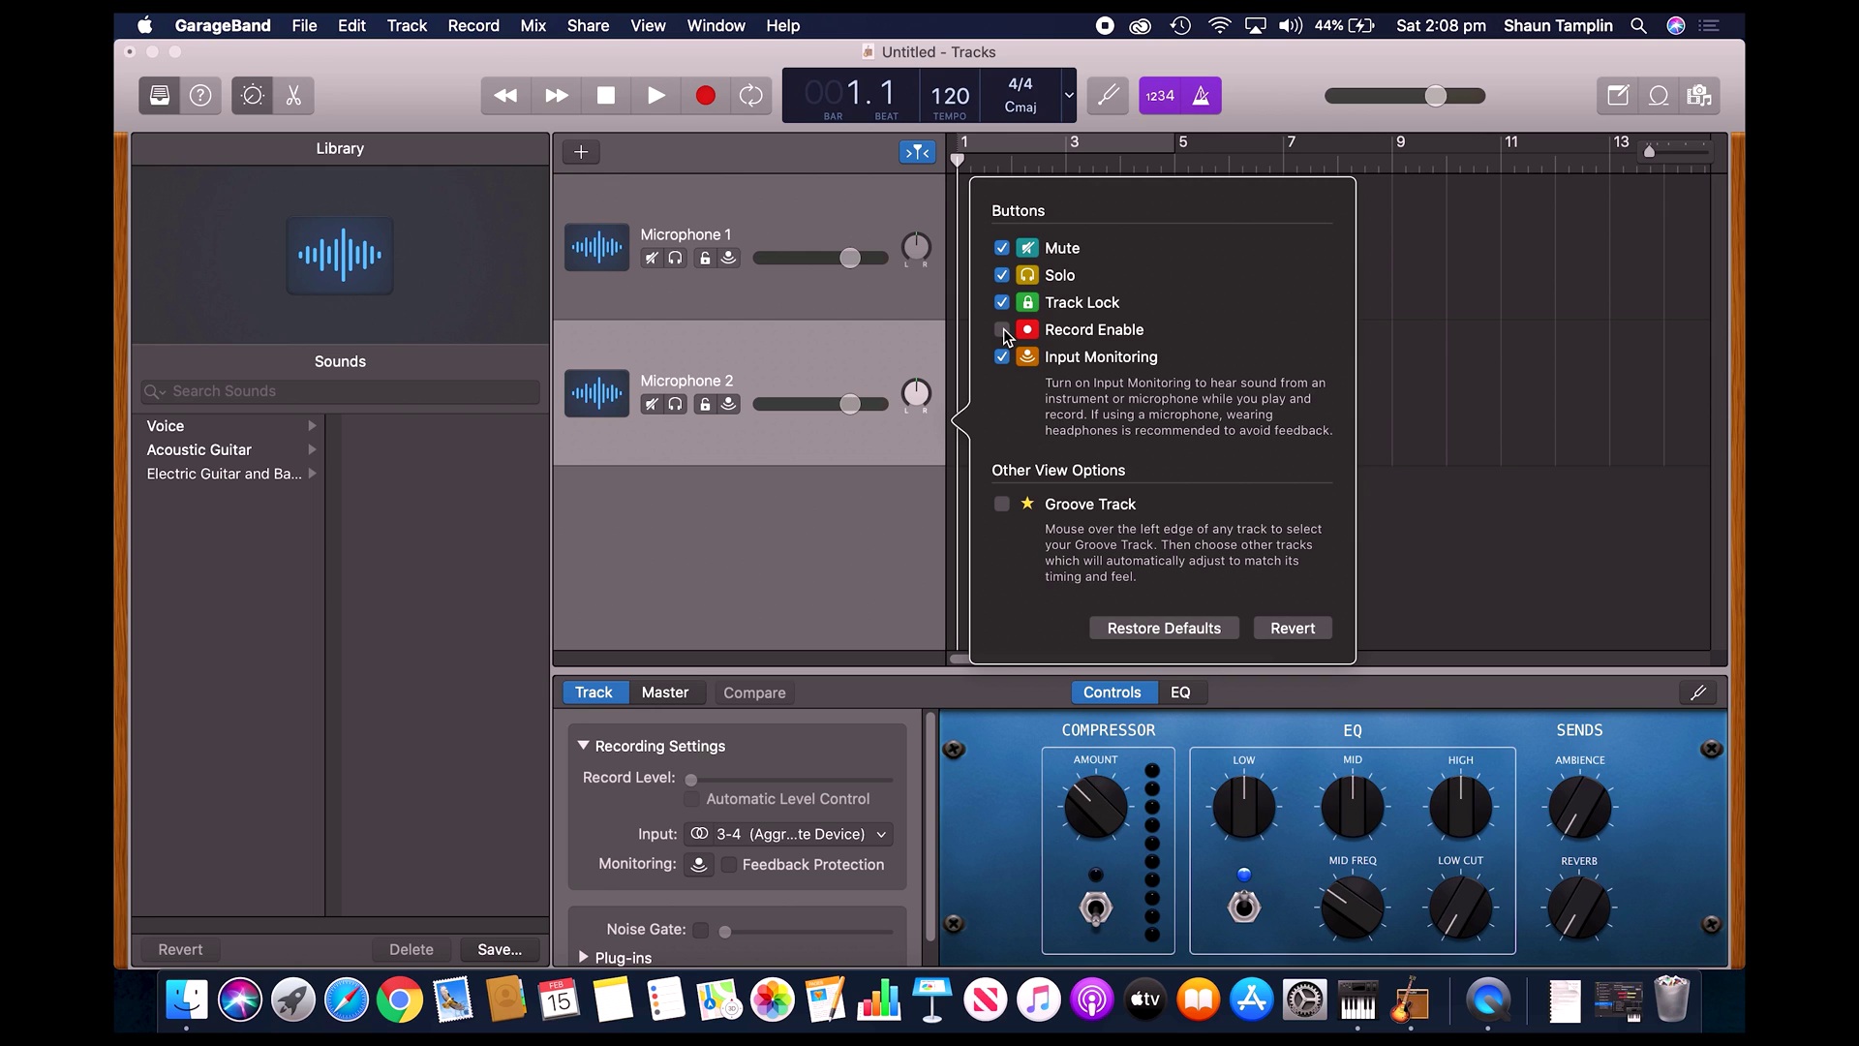
left_click(1002, 330)
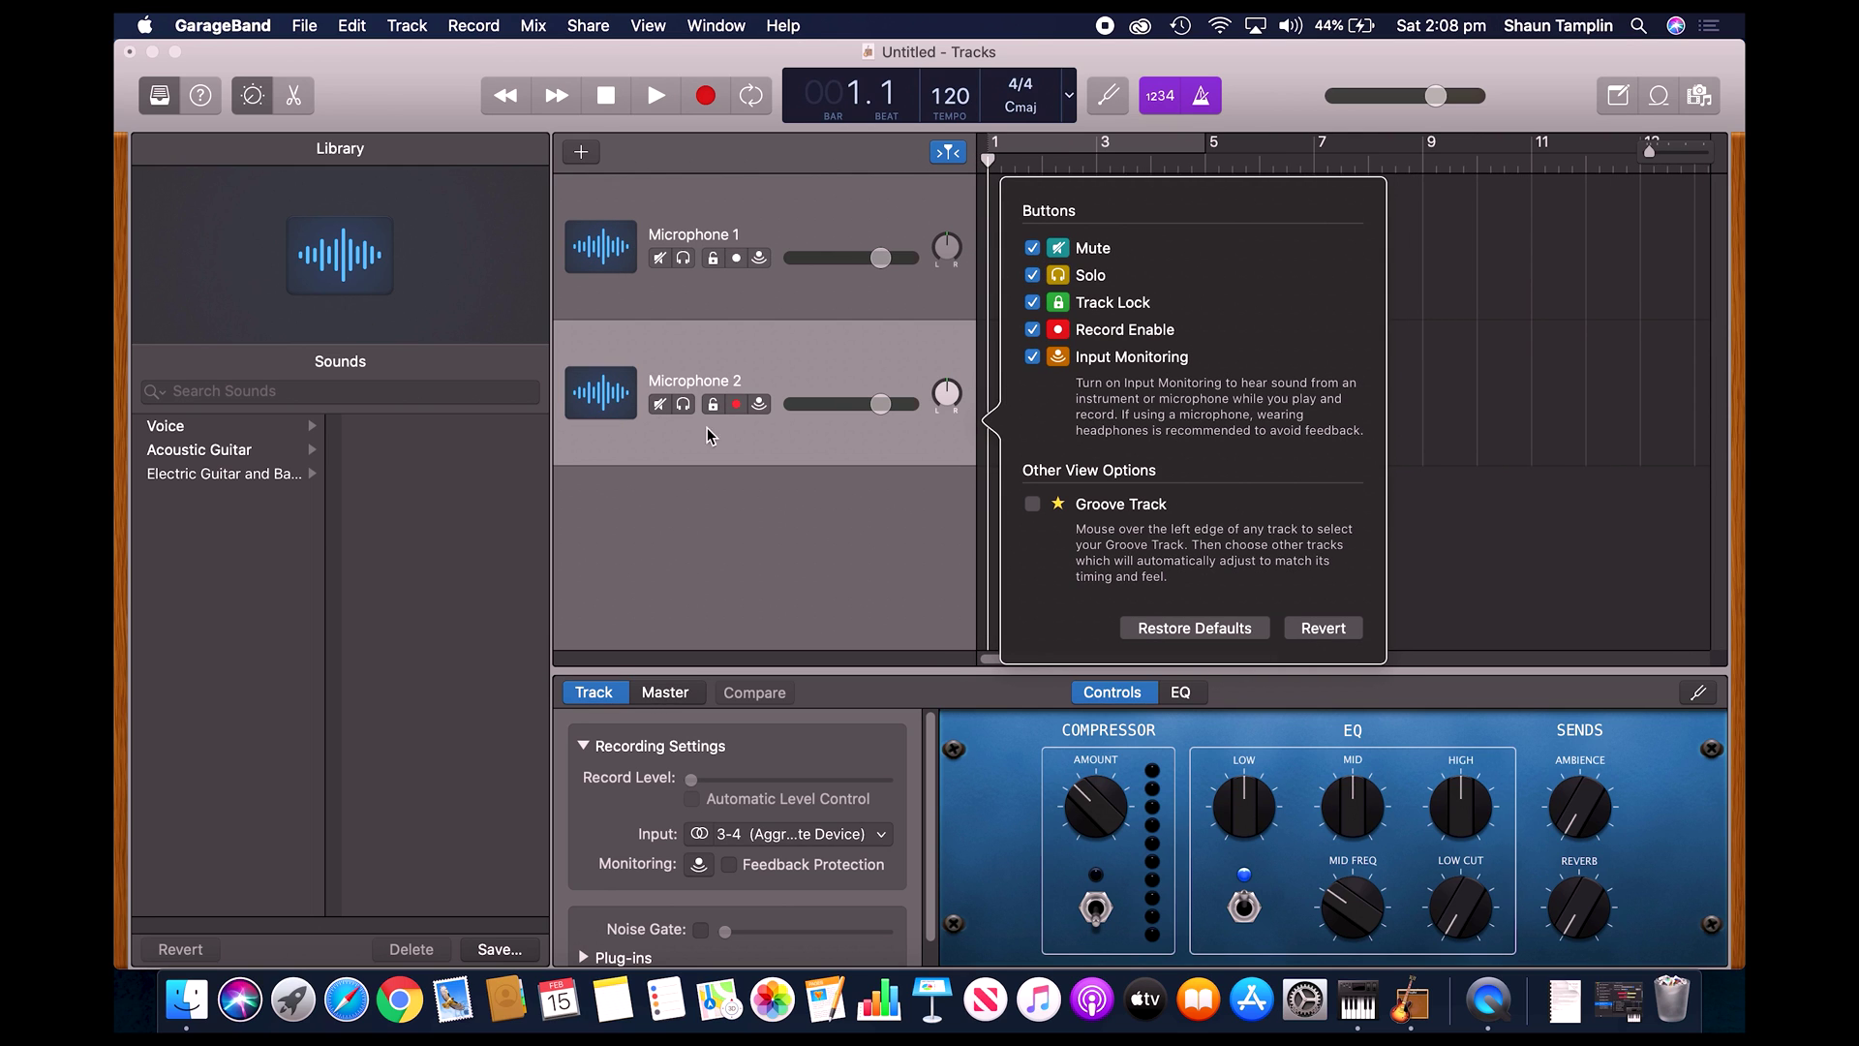
Record-enable both Microphone 1 and Microphone 2 tracks and check their inputs.
left_click(707, 500)
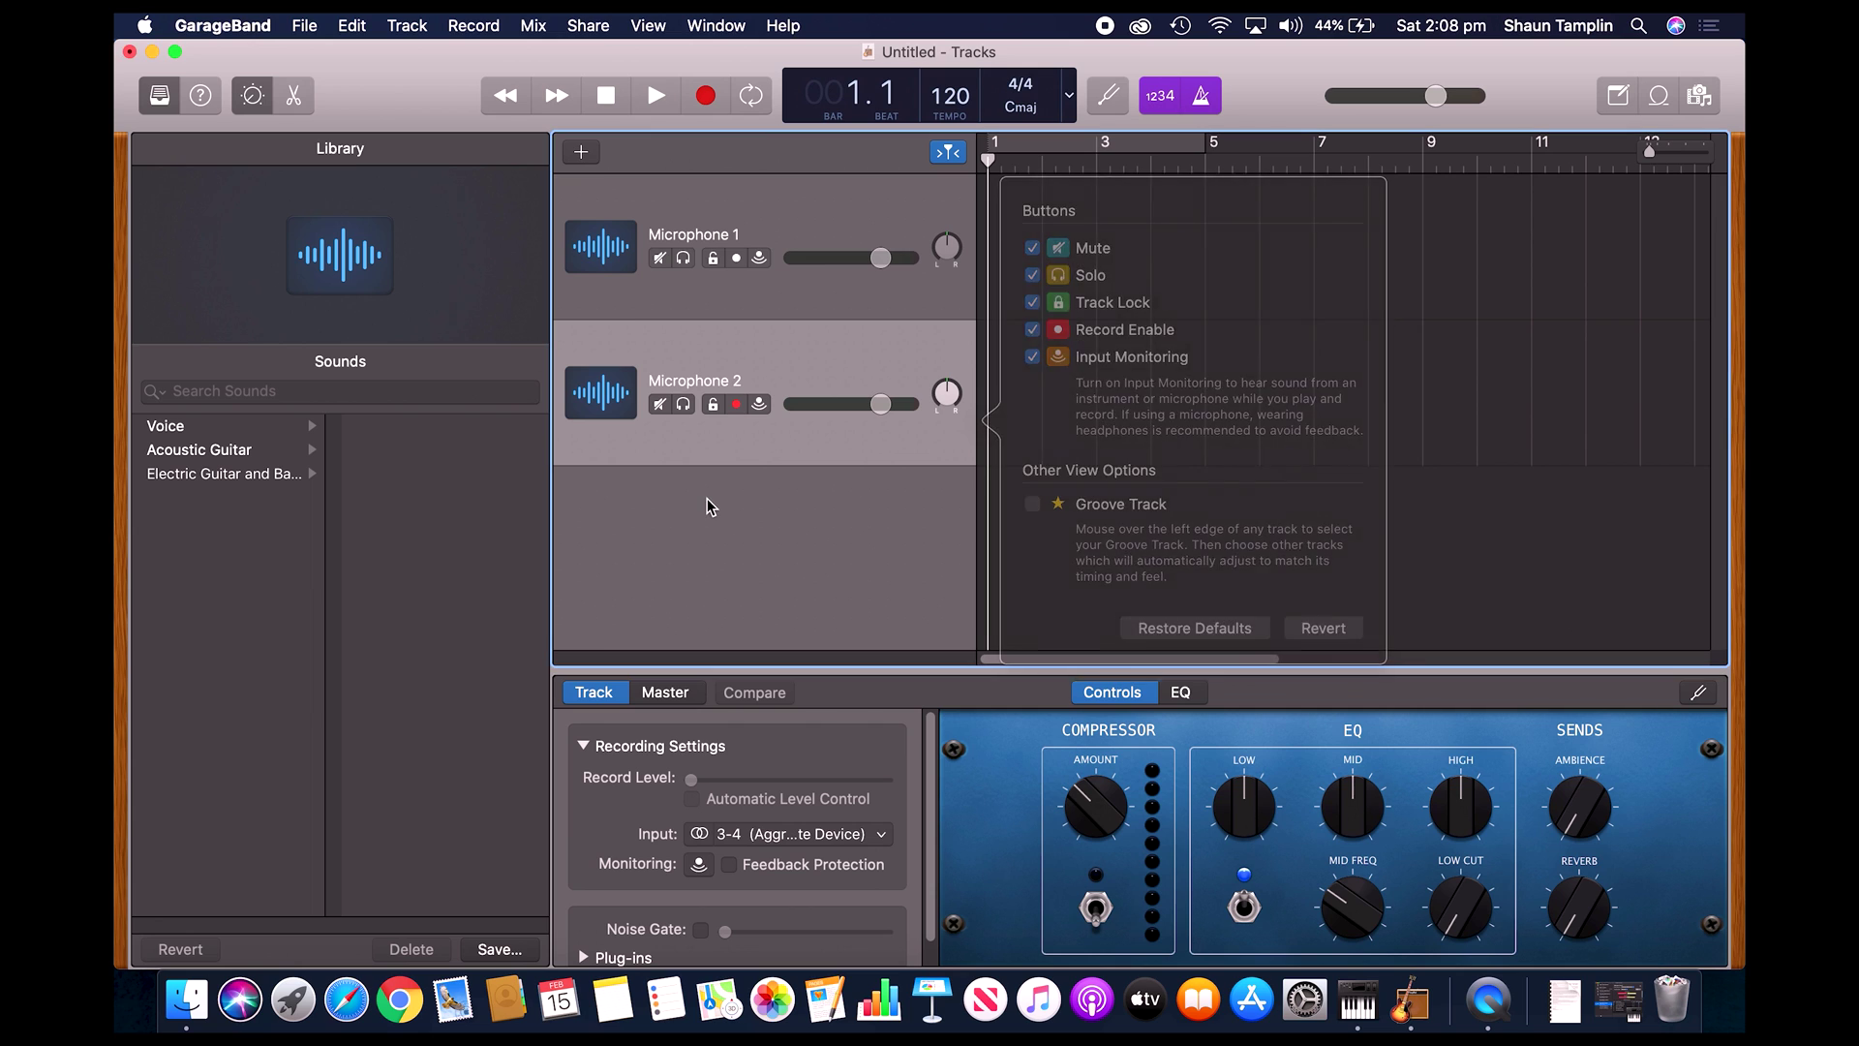
left_click(738, 310)
left_click(731, 346)
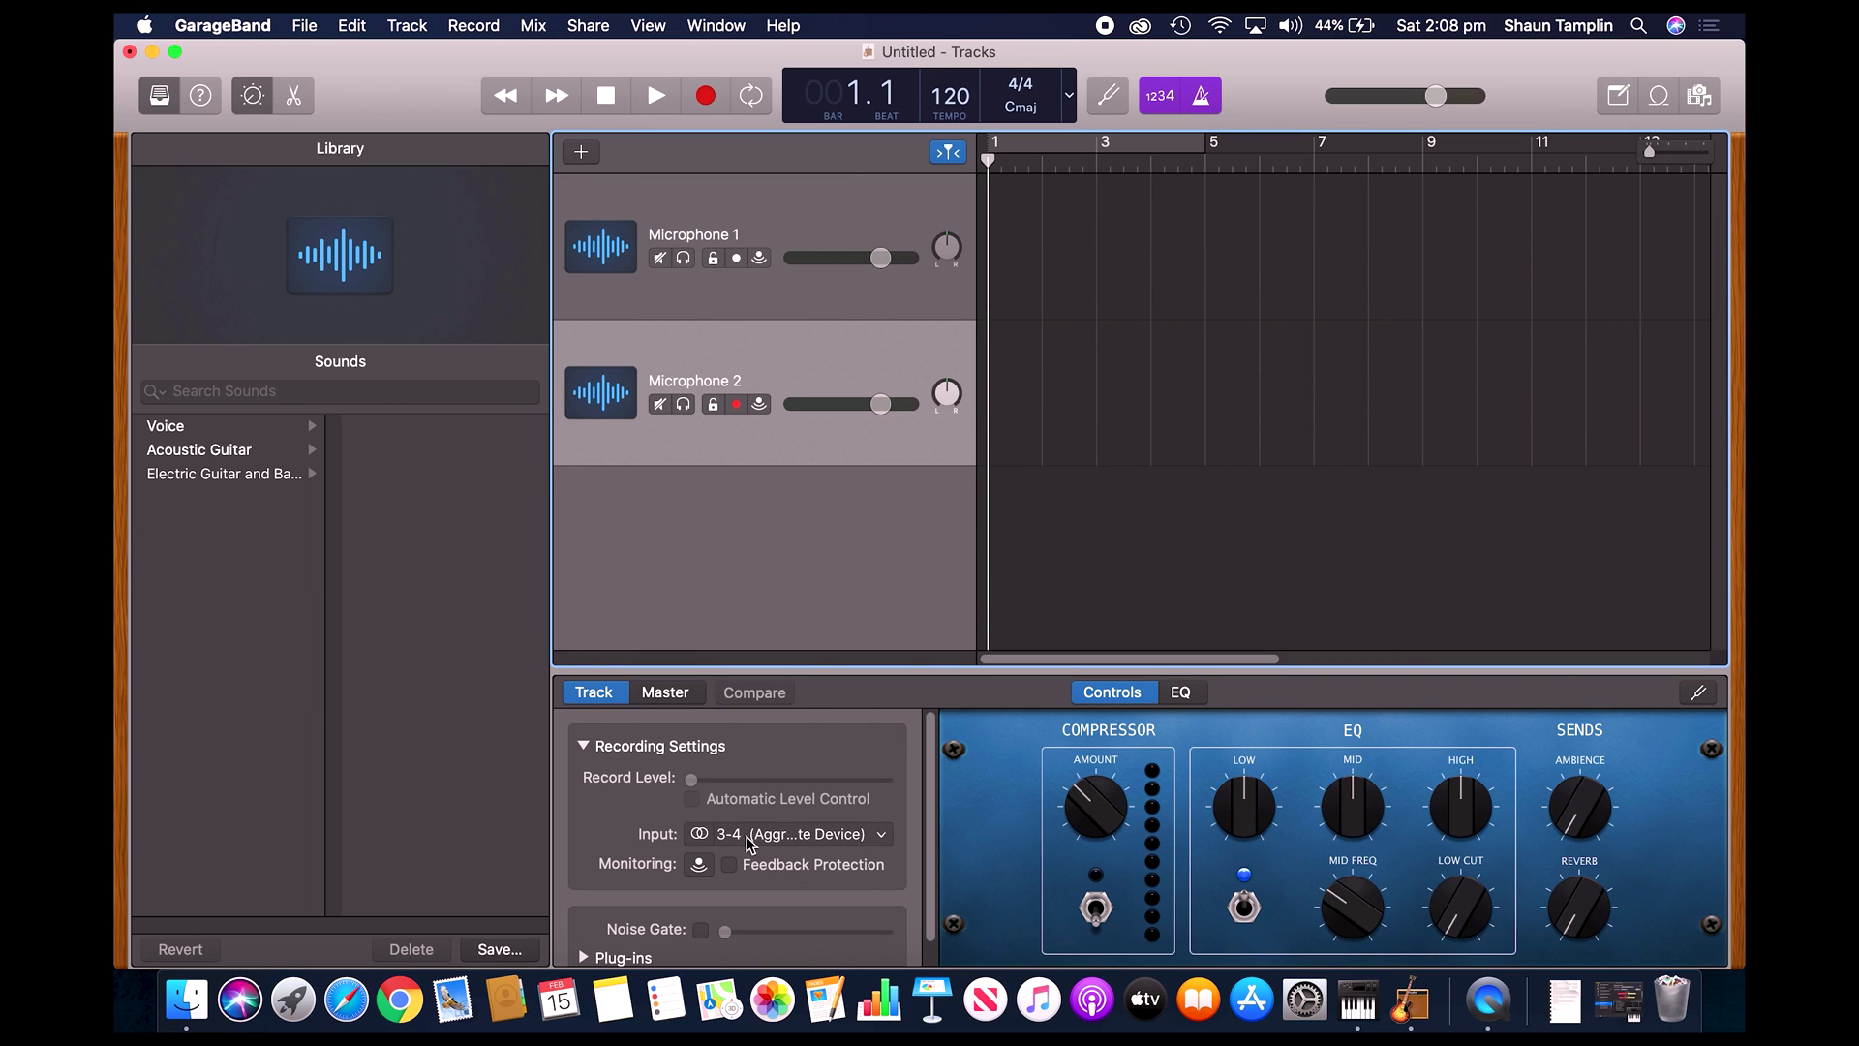
left_click(722, 300)
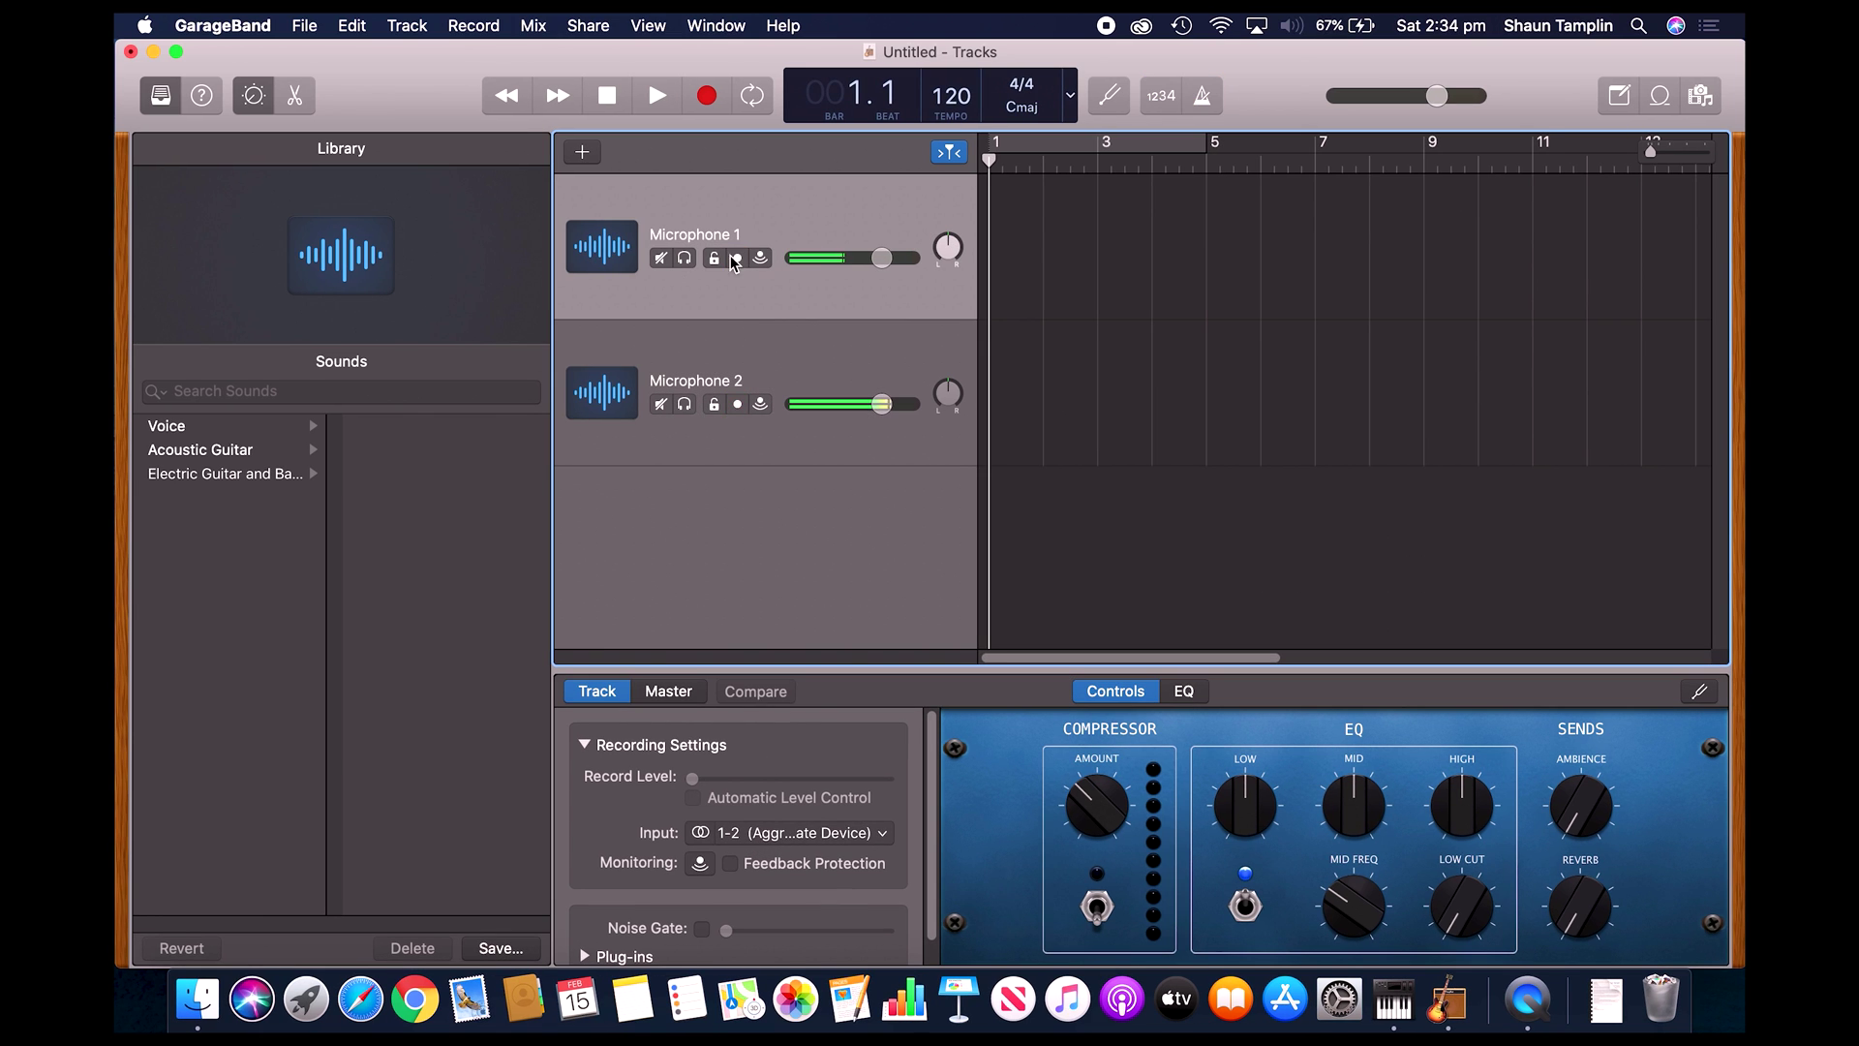
left_click(736, 259)
left_click(738, 404)
left_click(831, 351)
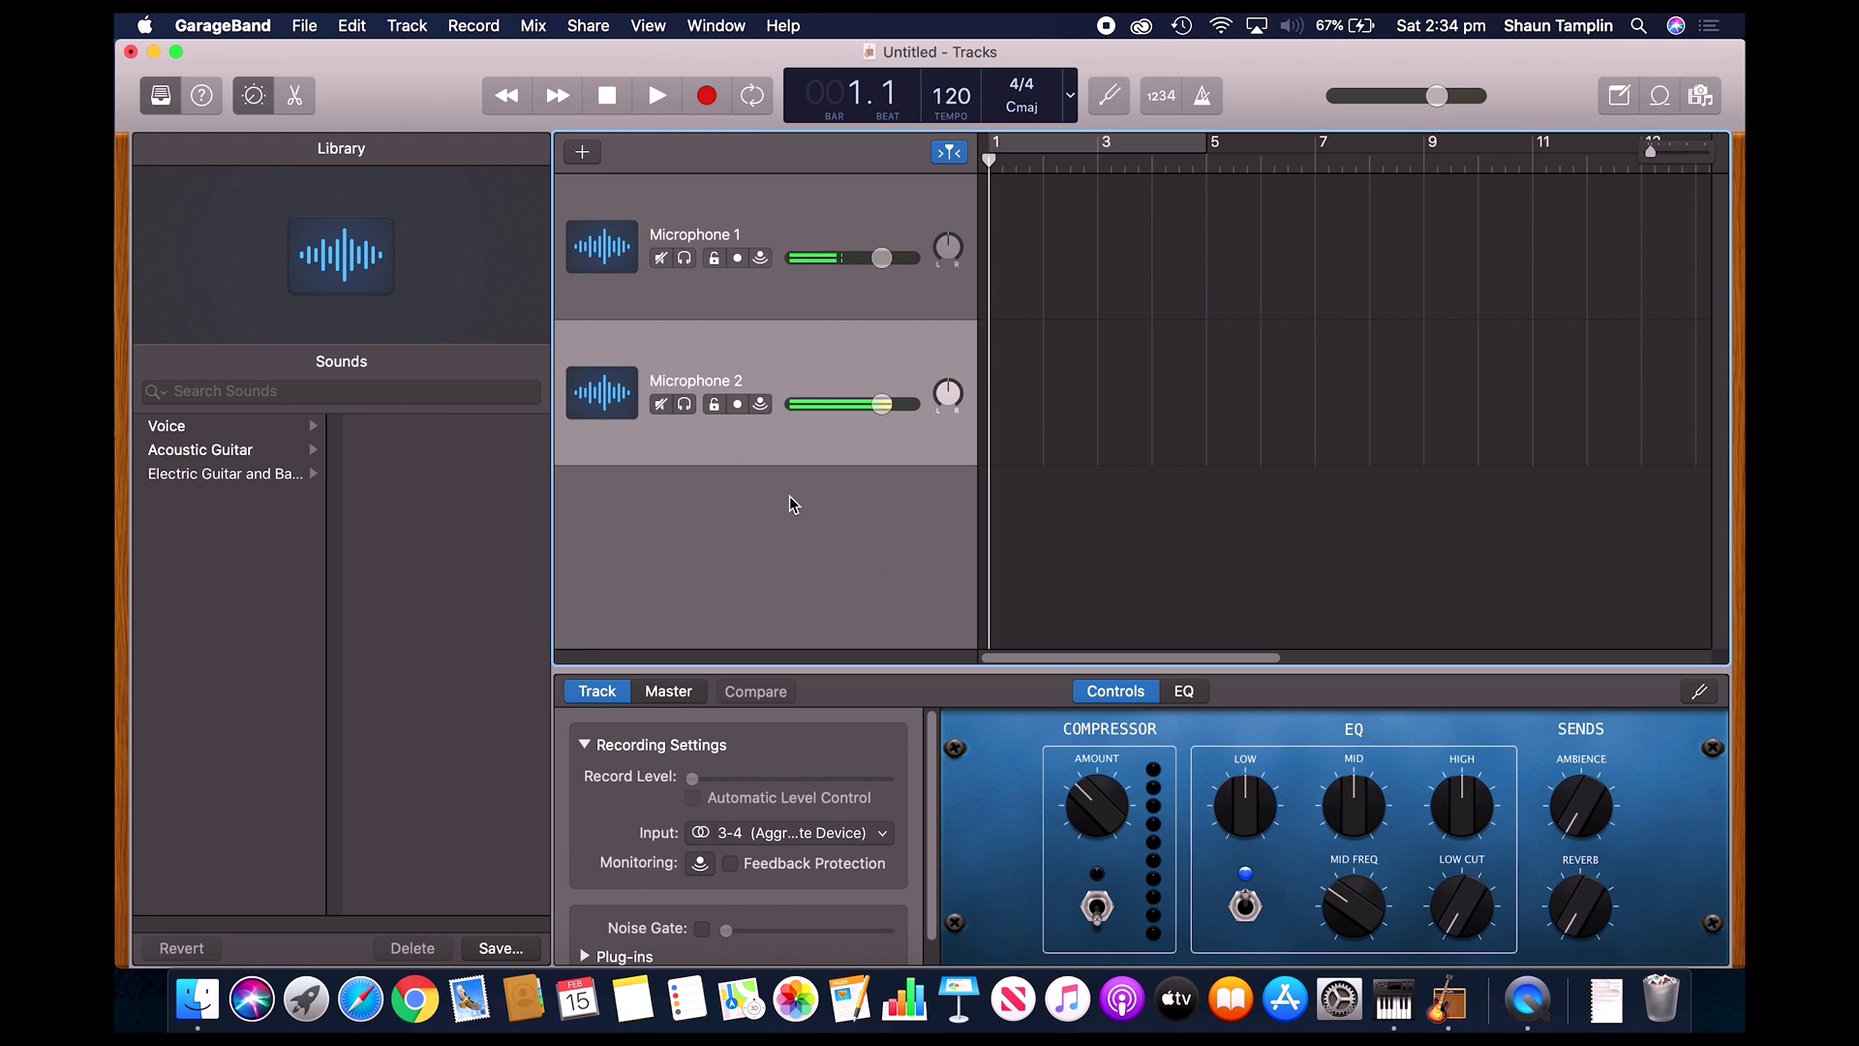
left_click(764, 301)
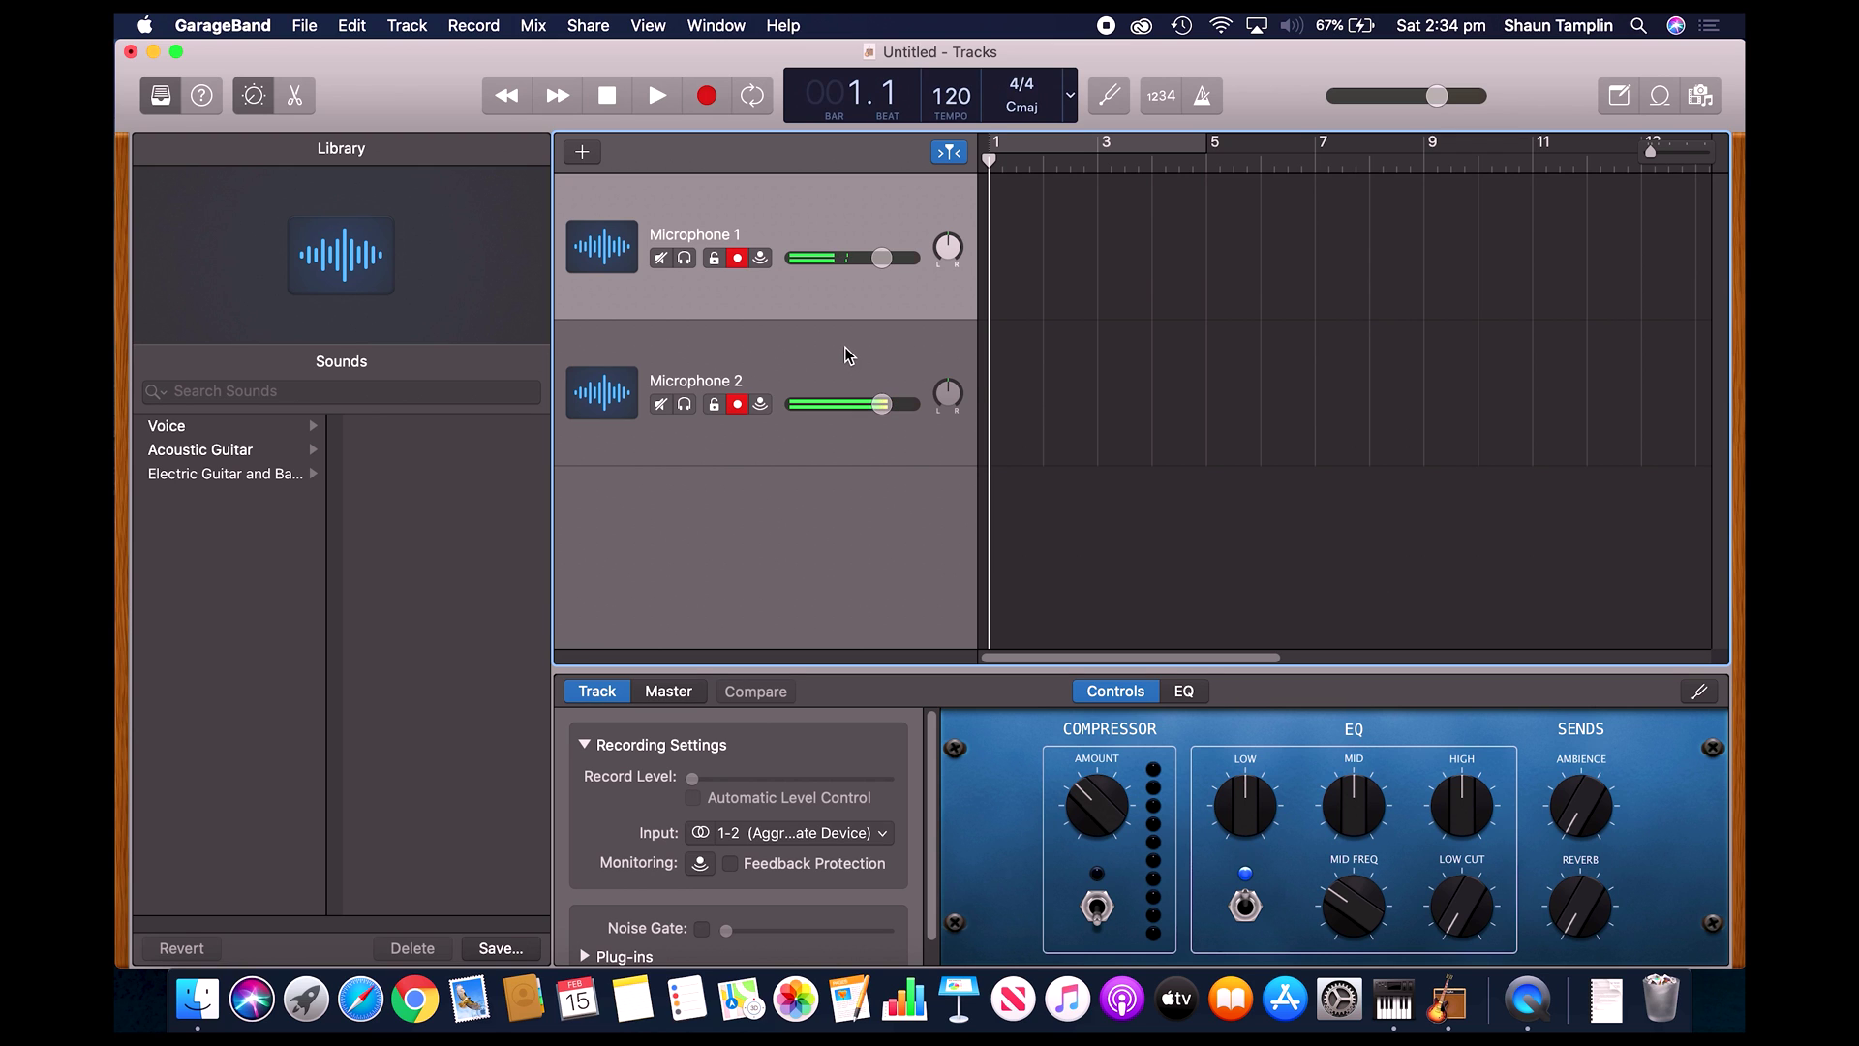
Start a simultaneous recording on the armed Microphone 1 and Microphone 2 tracks.
left_click(695, 102)
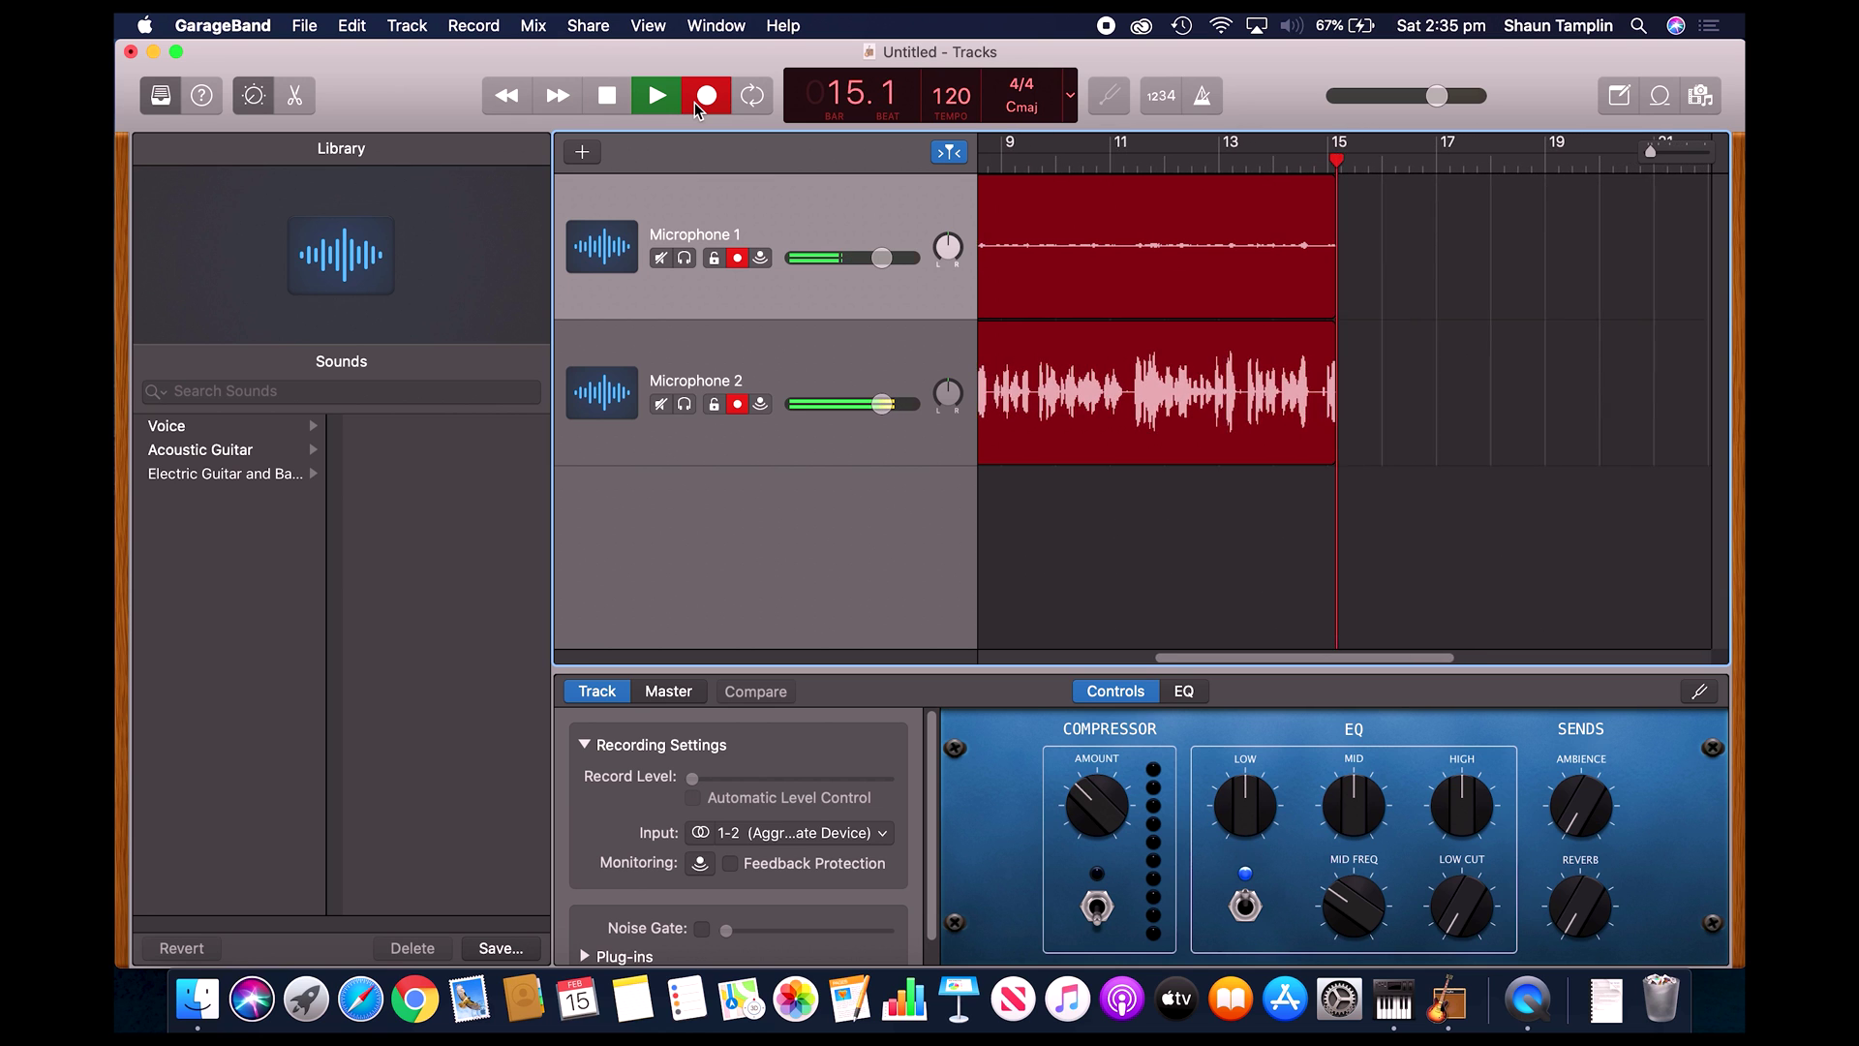
Switch off the track EQ in Smart Controls while recording continues.
left_click(1245, 905)
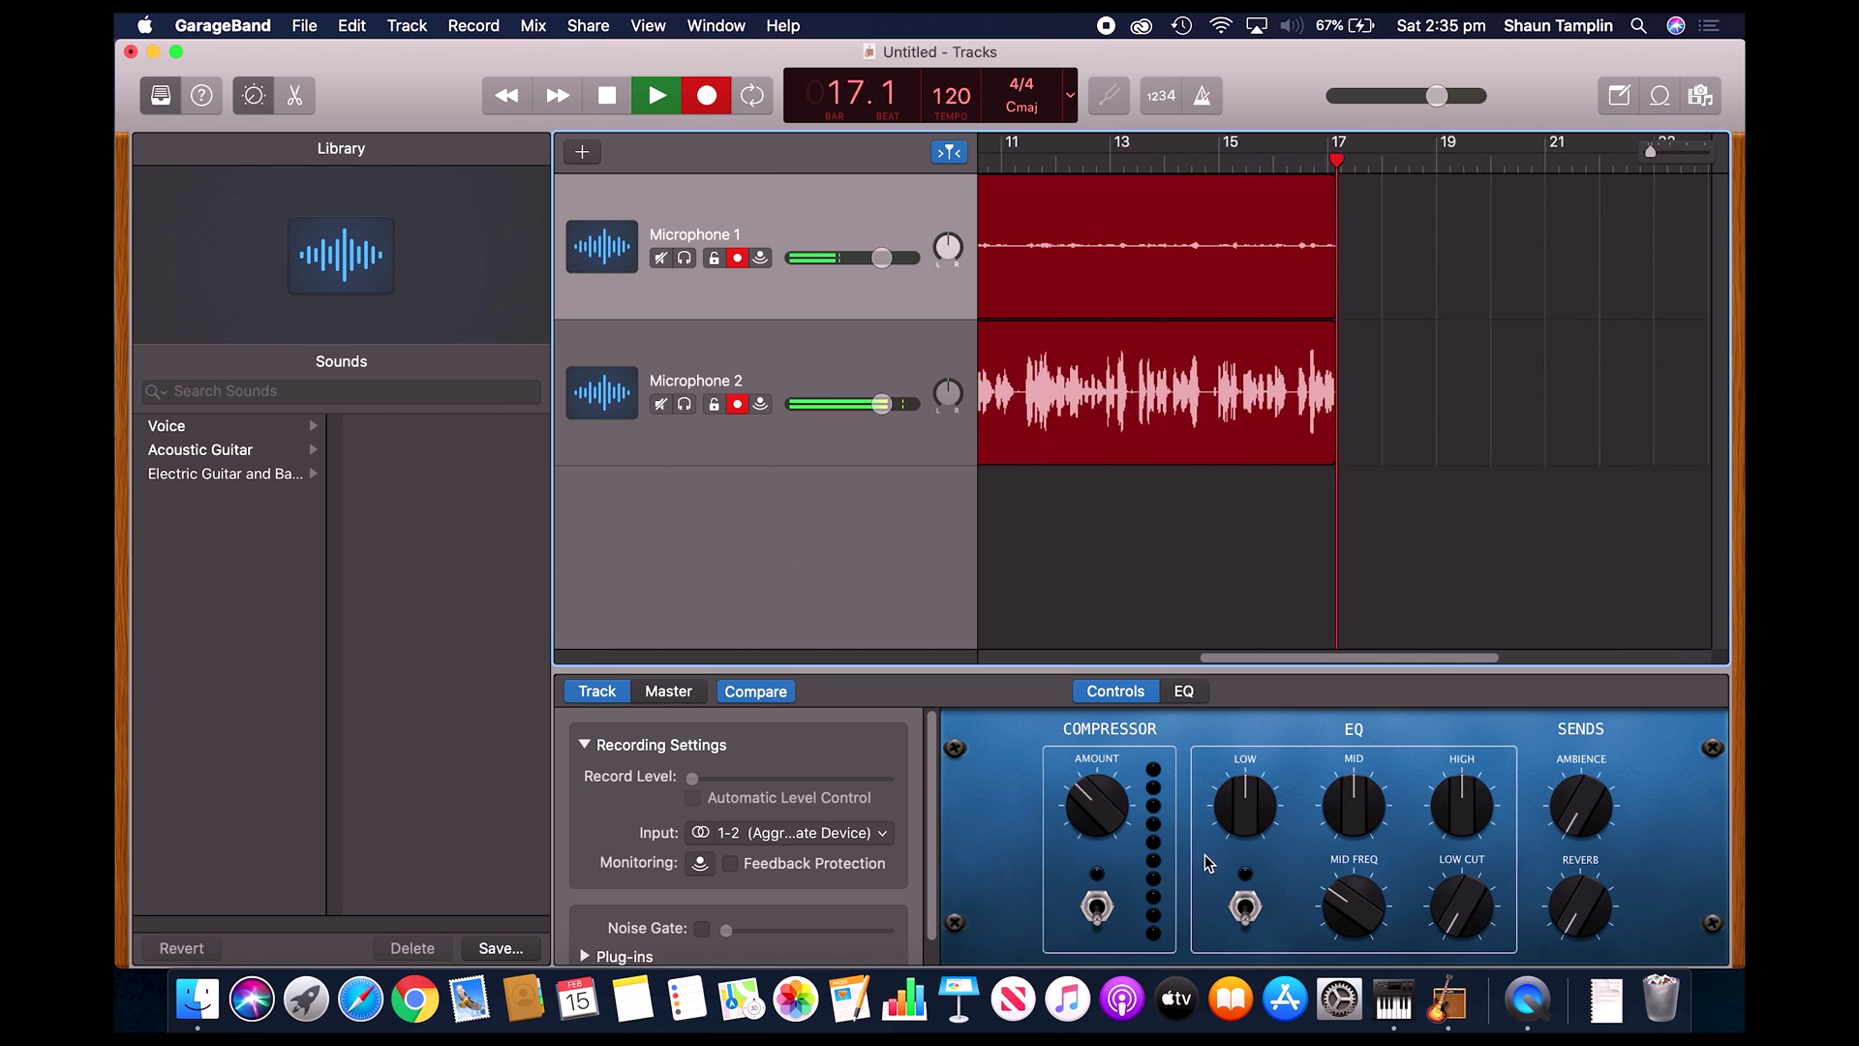